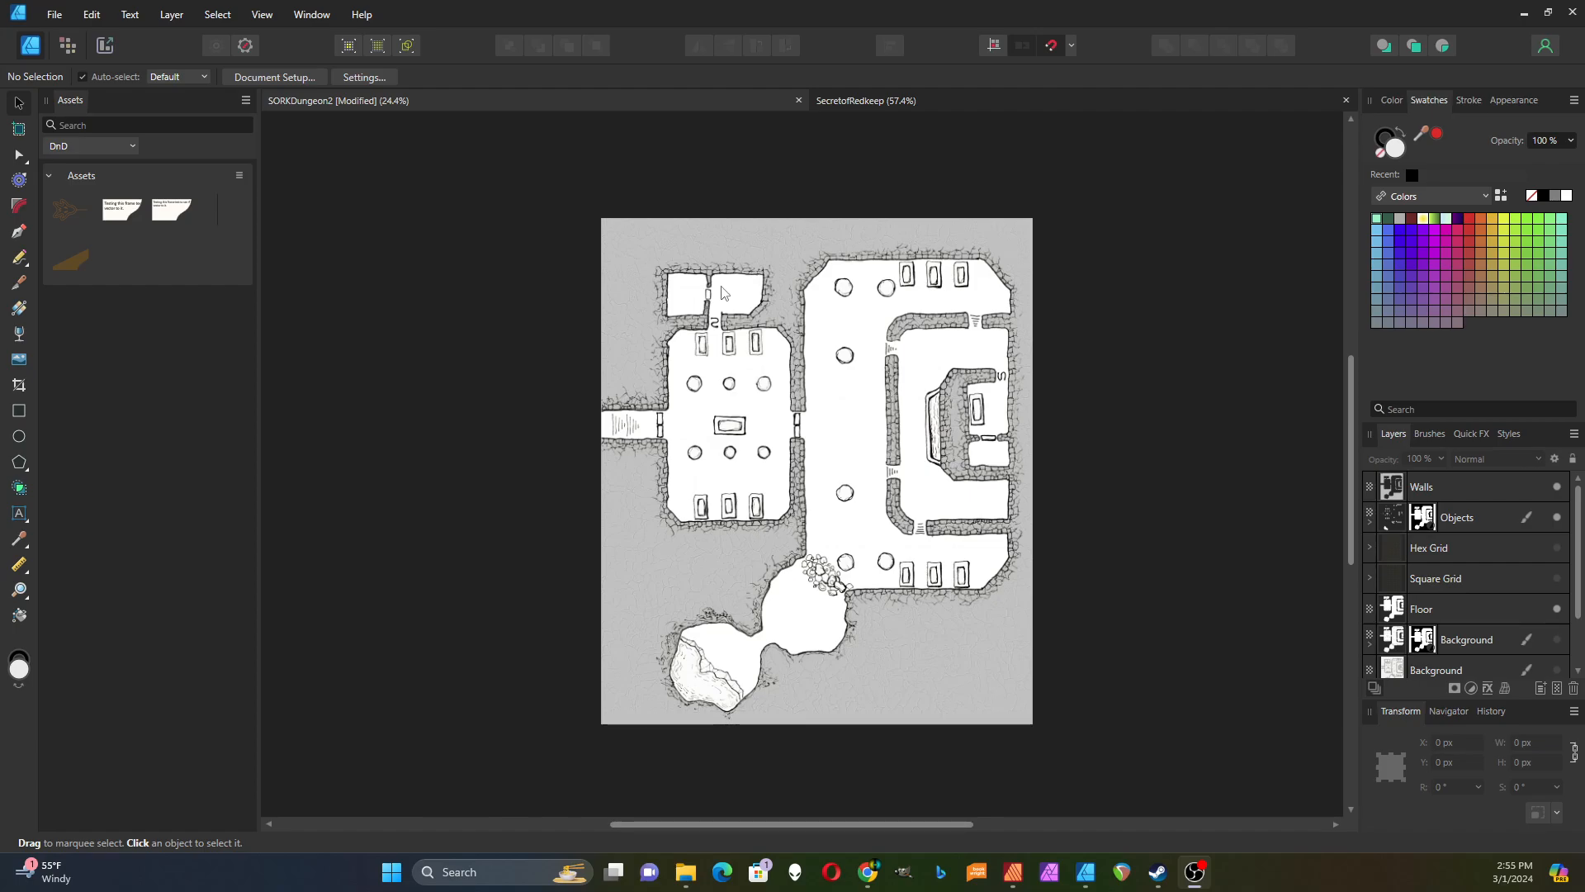
Step: Add an outer shadow to the Walls layer with radius 32.2 px, offset 15.8 px and intensity 42%
{"action": "left_click", "coordinate": [1457, 489]}
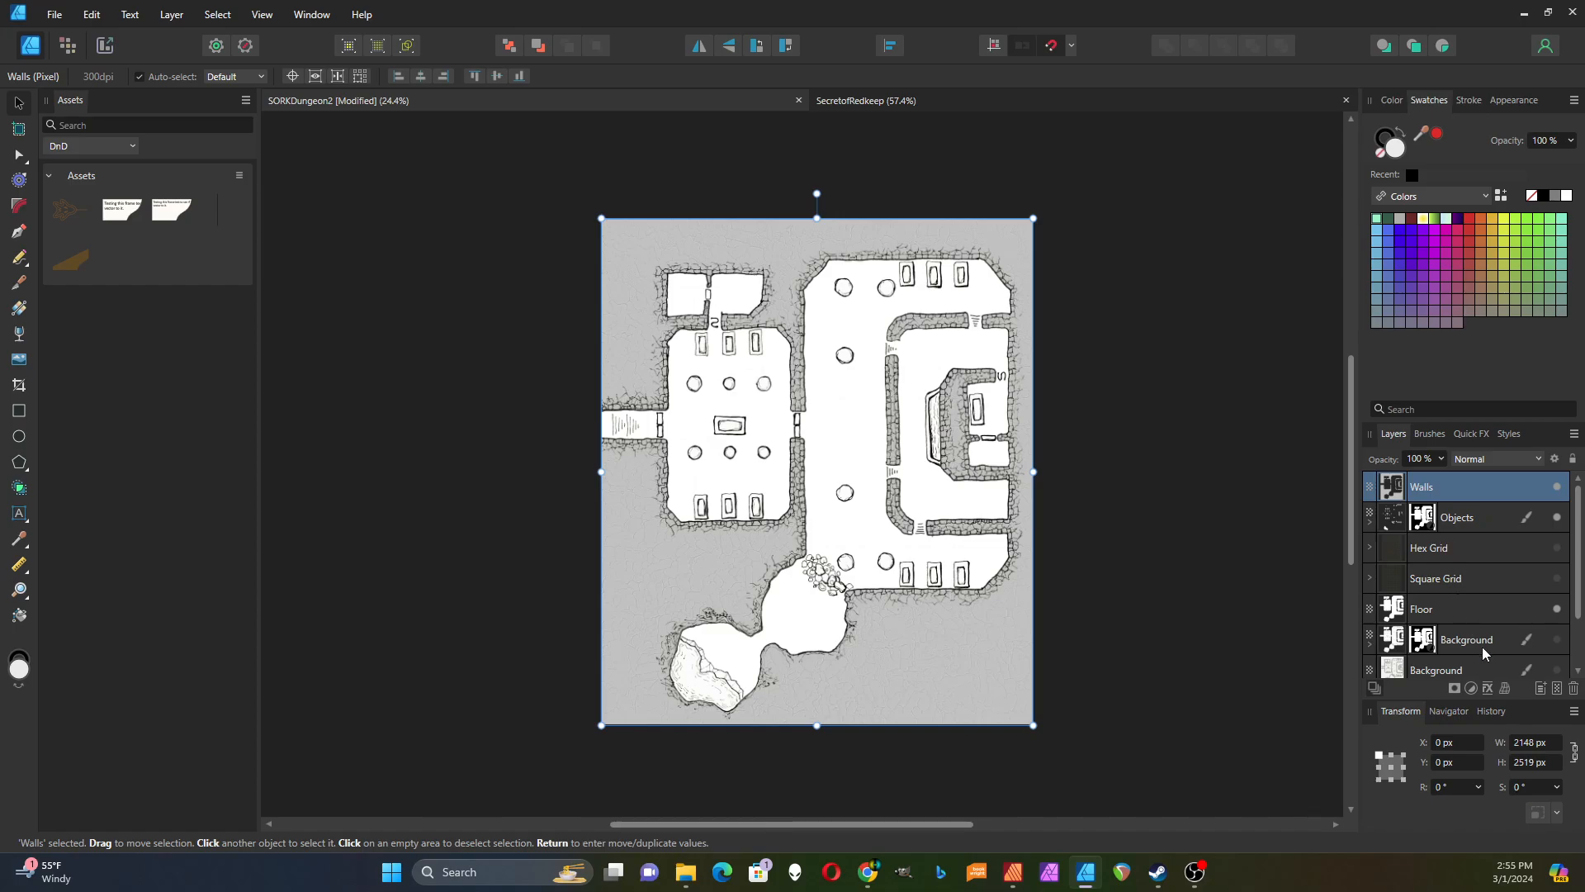
{"action": "left_click", "coordinate": [1466, 691]}
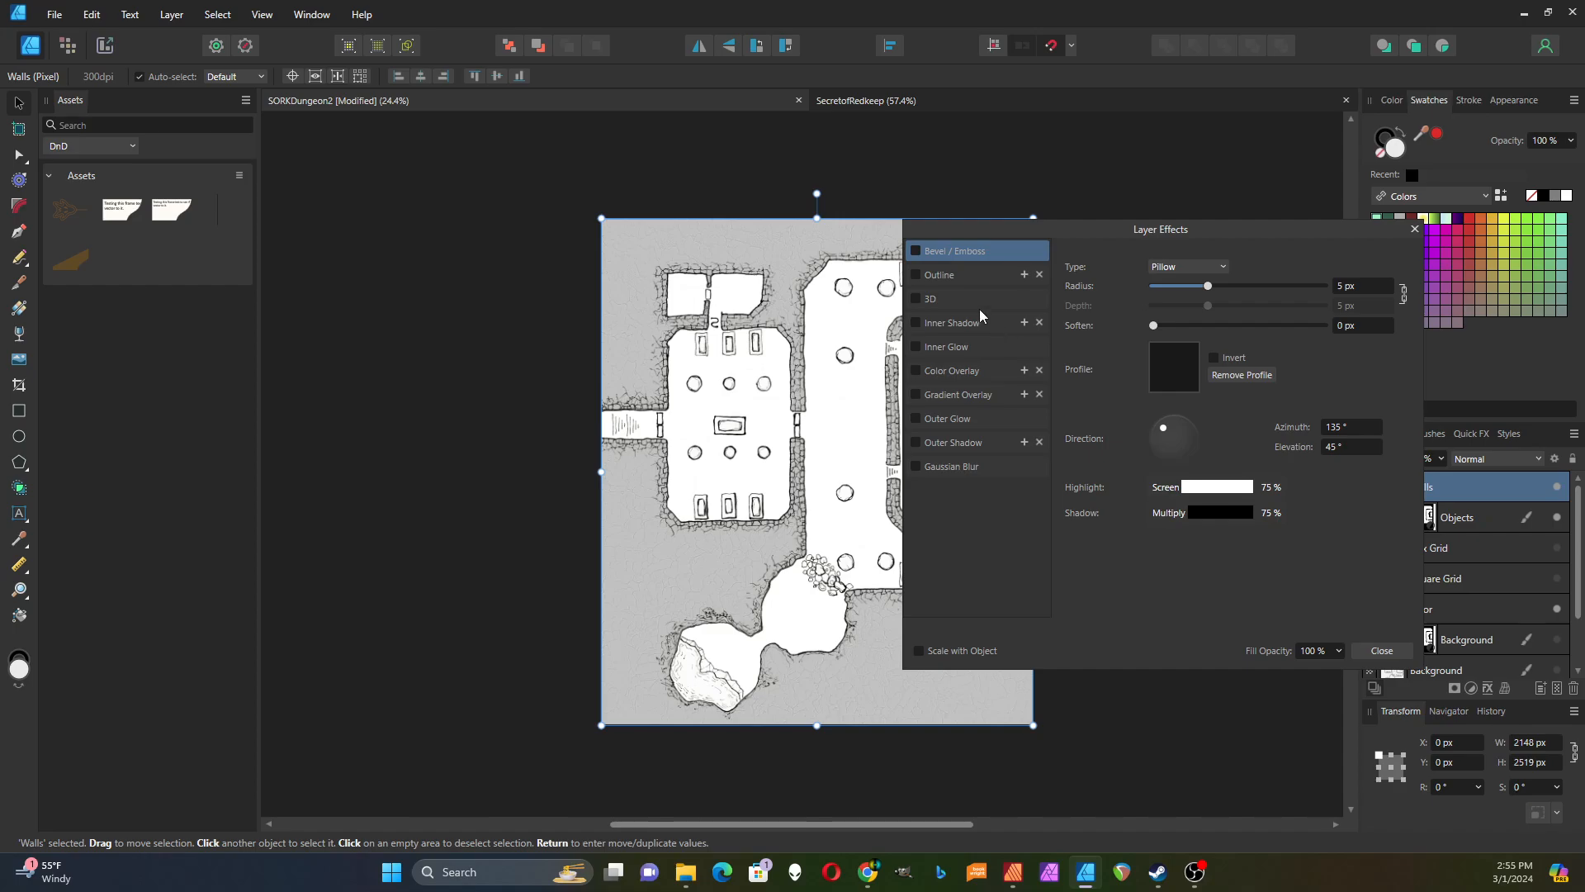
{"action": "left_click", "coordinate": [962, 443]}
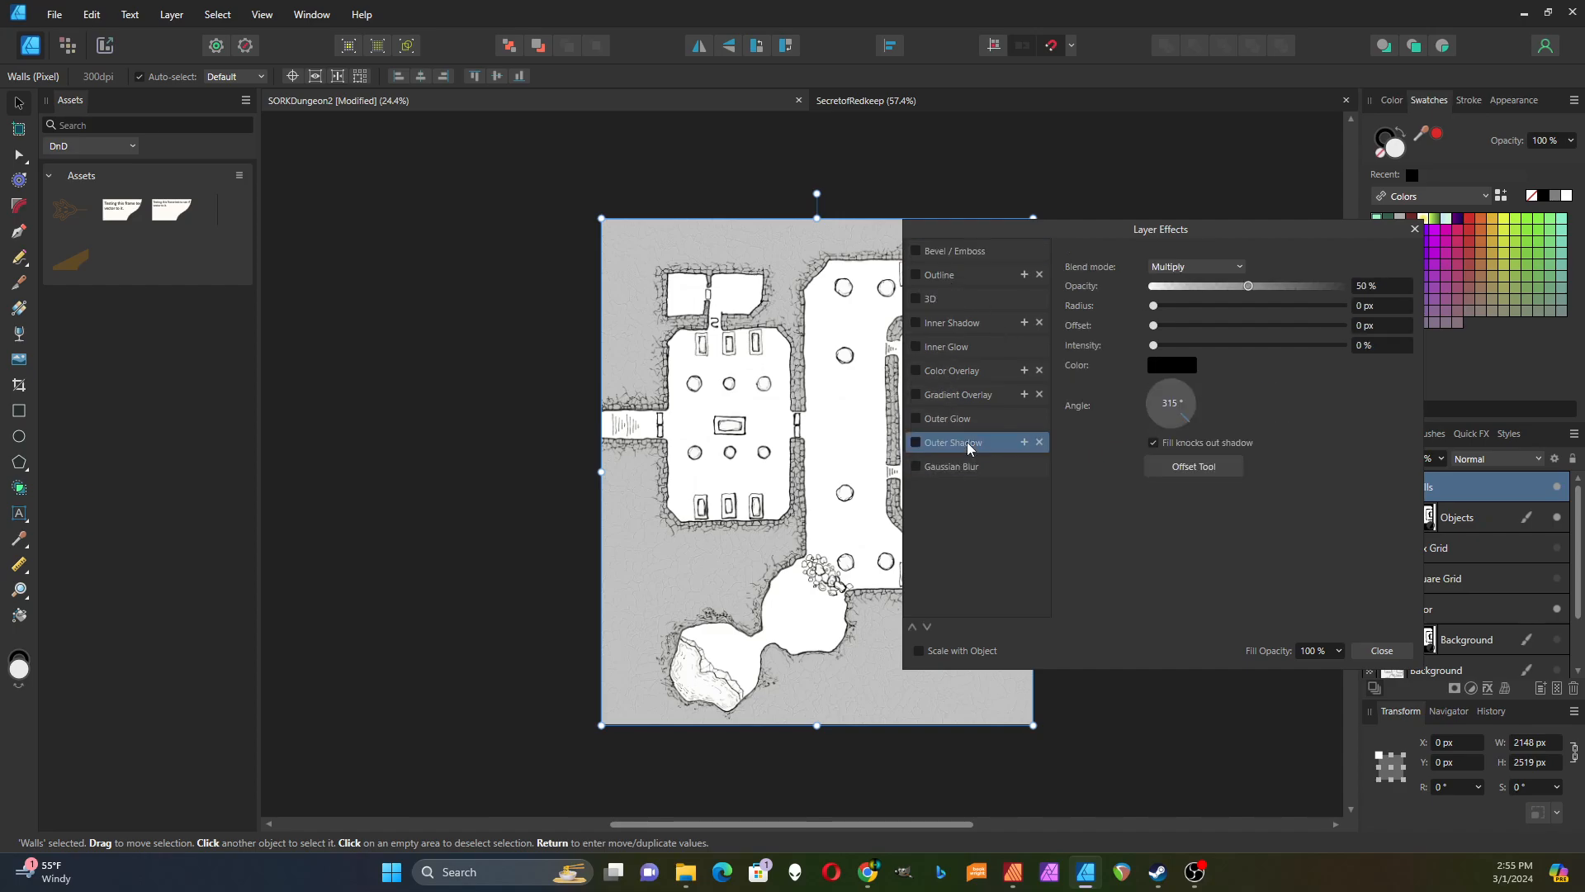
{"action": "left_click", "coordinate": [916, 442]}
{"action": "left_click_drag", "start_coordinate": [1169, 231], "coordinate": [1266, 223]}
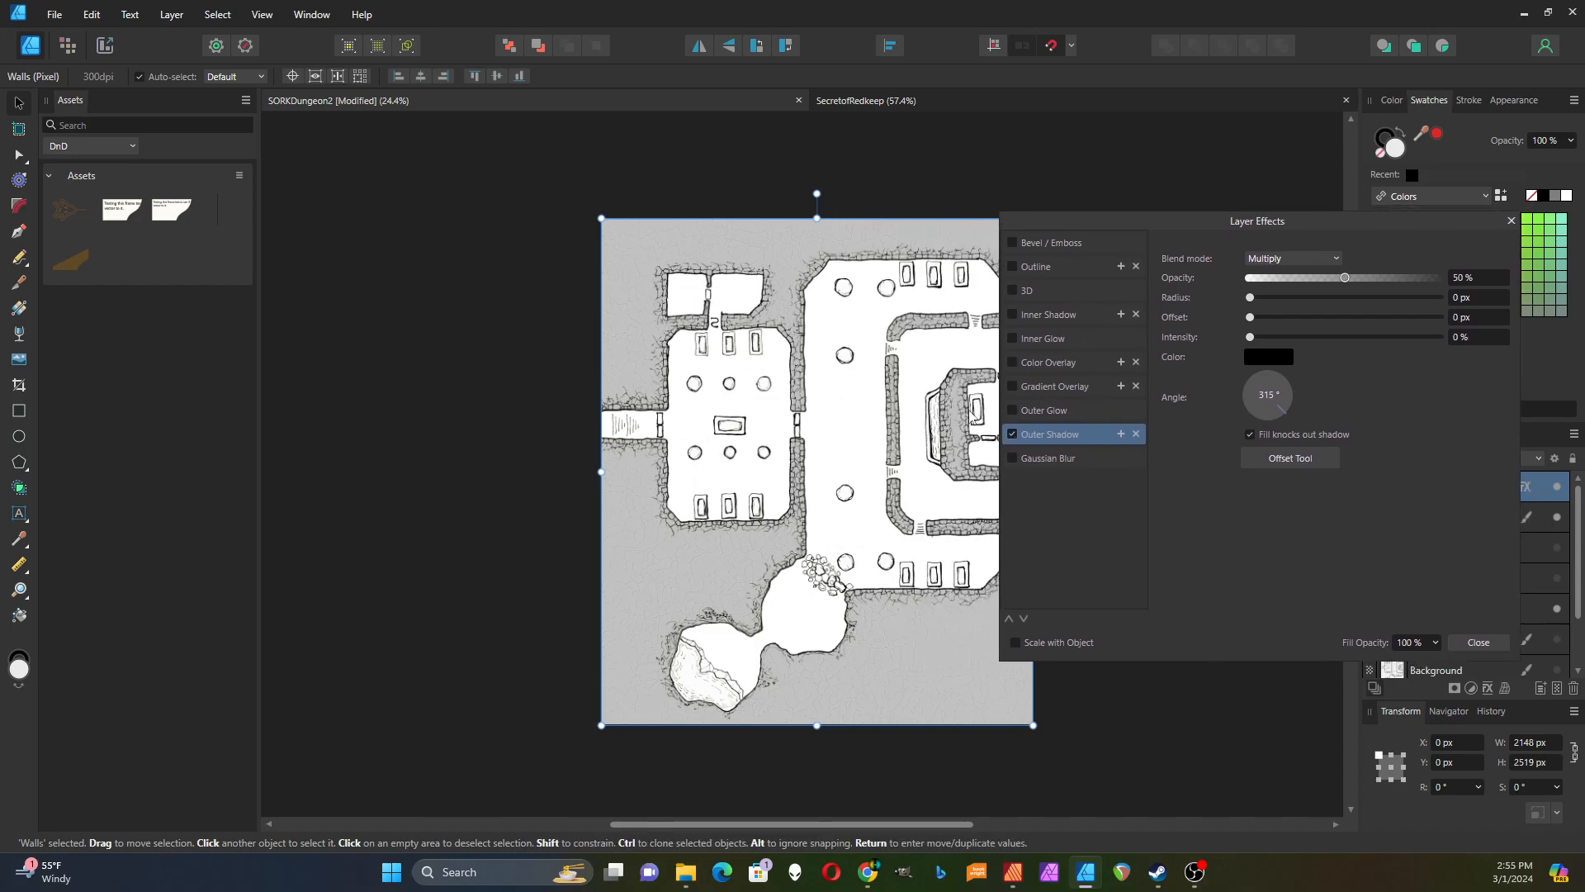
{"action": "scroll", "coordinate": [966, 409], "scroll_direction": "up", "scroll_amount": 4}
{"action": "left_click_drag", "start_coordinate": [1250, 297], "coordinate": [1405, 299]}
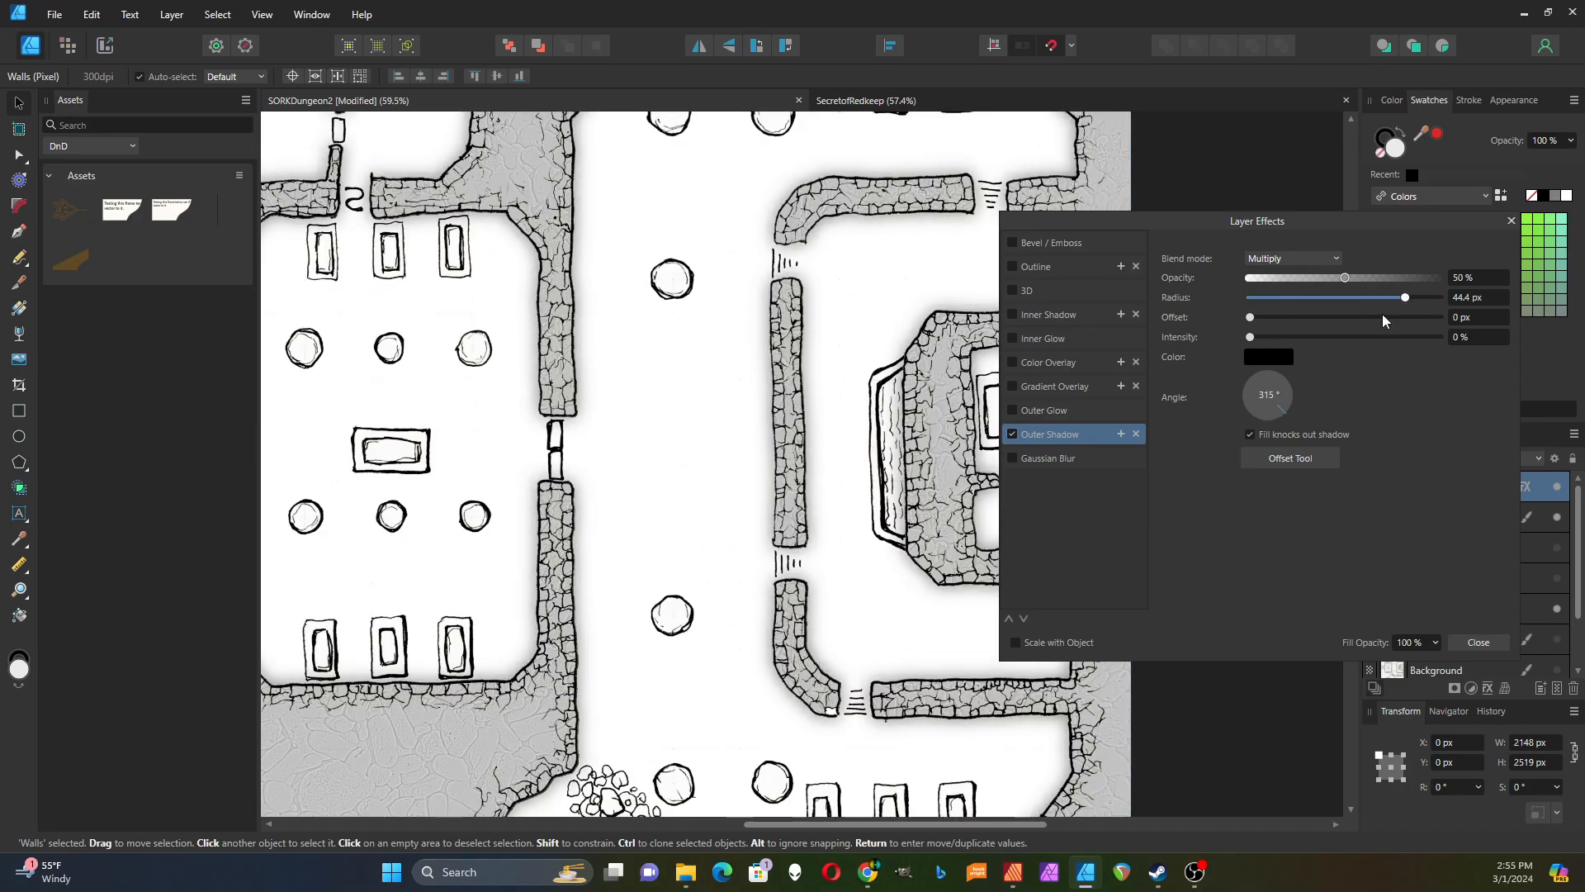
{"action": "left_click_drag", "start_coordinate": [1252, 317], "coordinate": [1345, 332]}
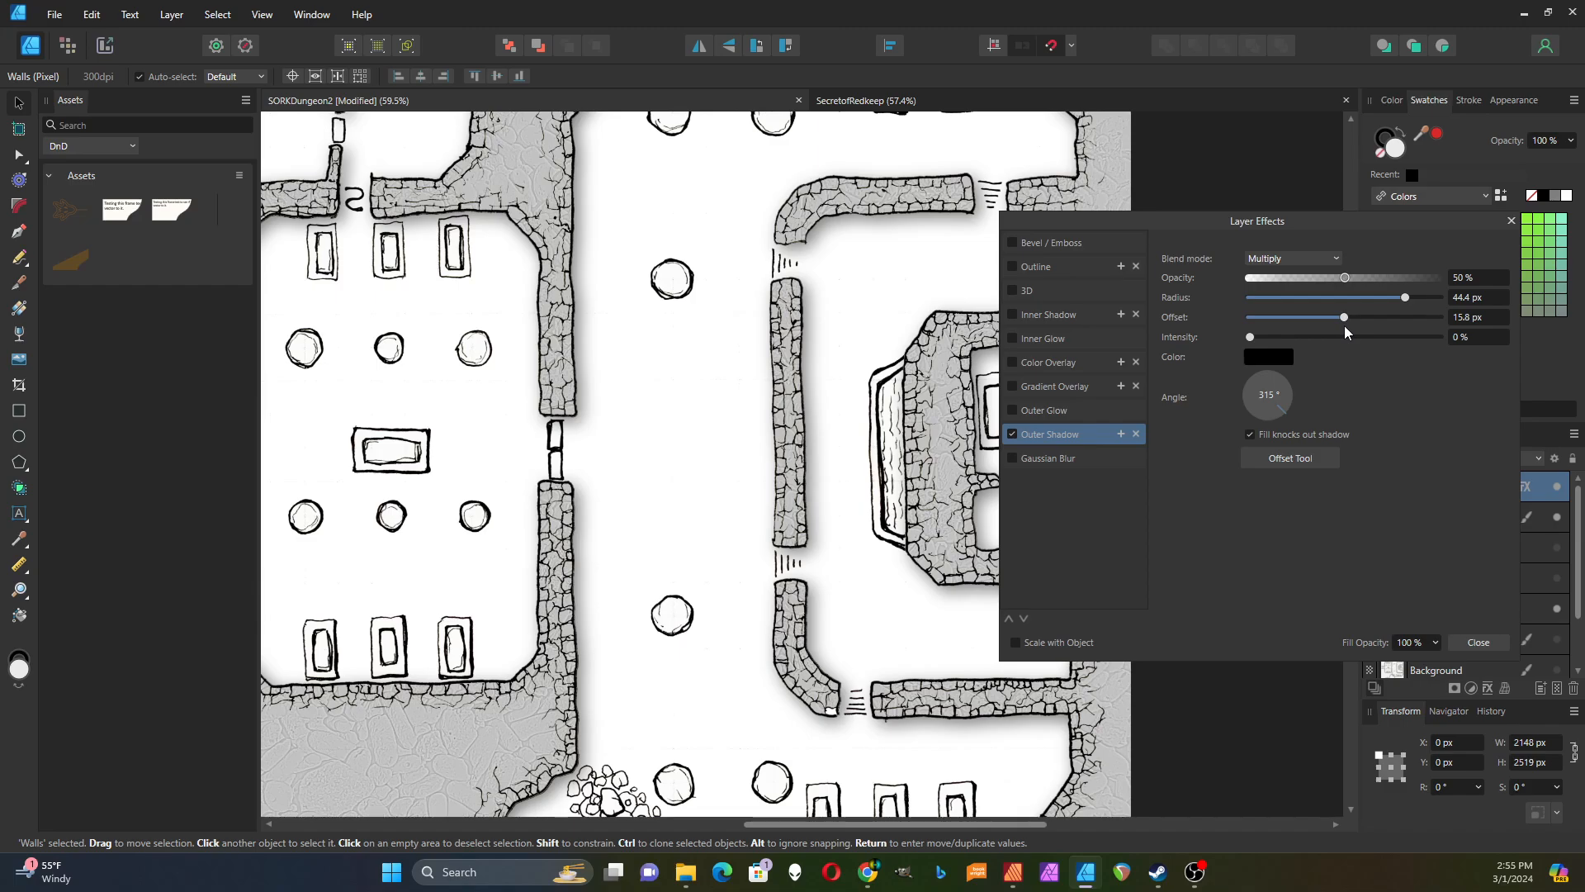
{"action": "left_click_drag", "start_coordinate": [1250, 337], "coordinate": [1329, 342]}
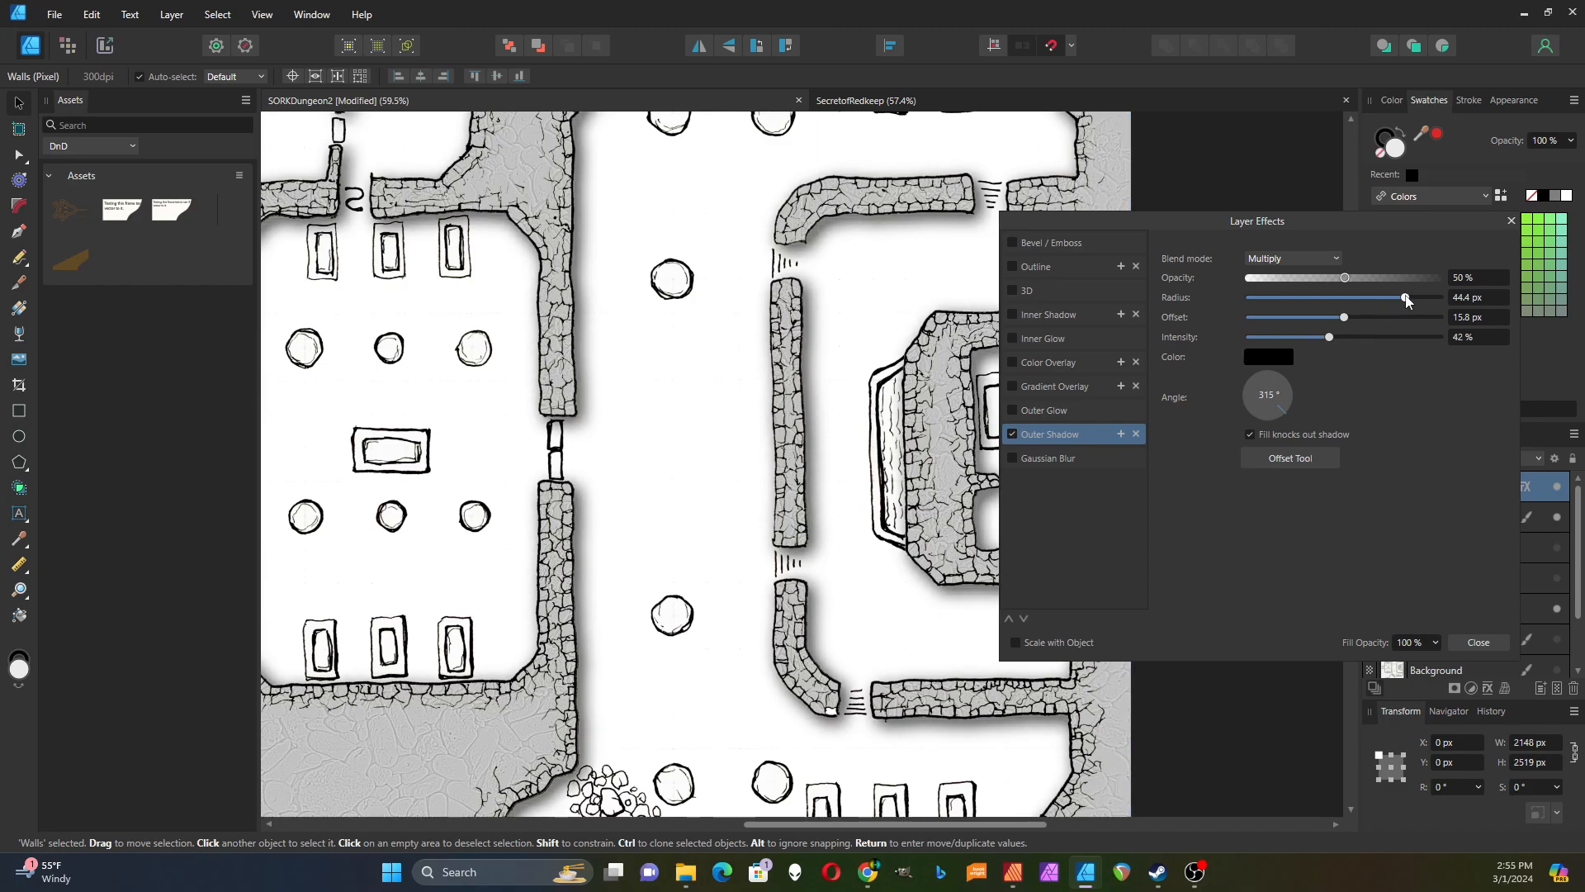
{"action": "left_click_drag", "start_coordinate": [1406, 300], "coordinate": [1381, 300]}
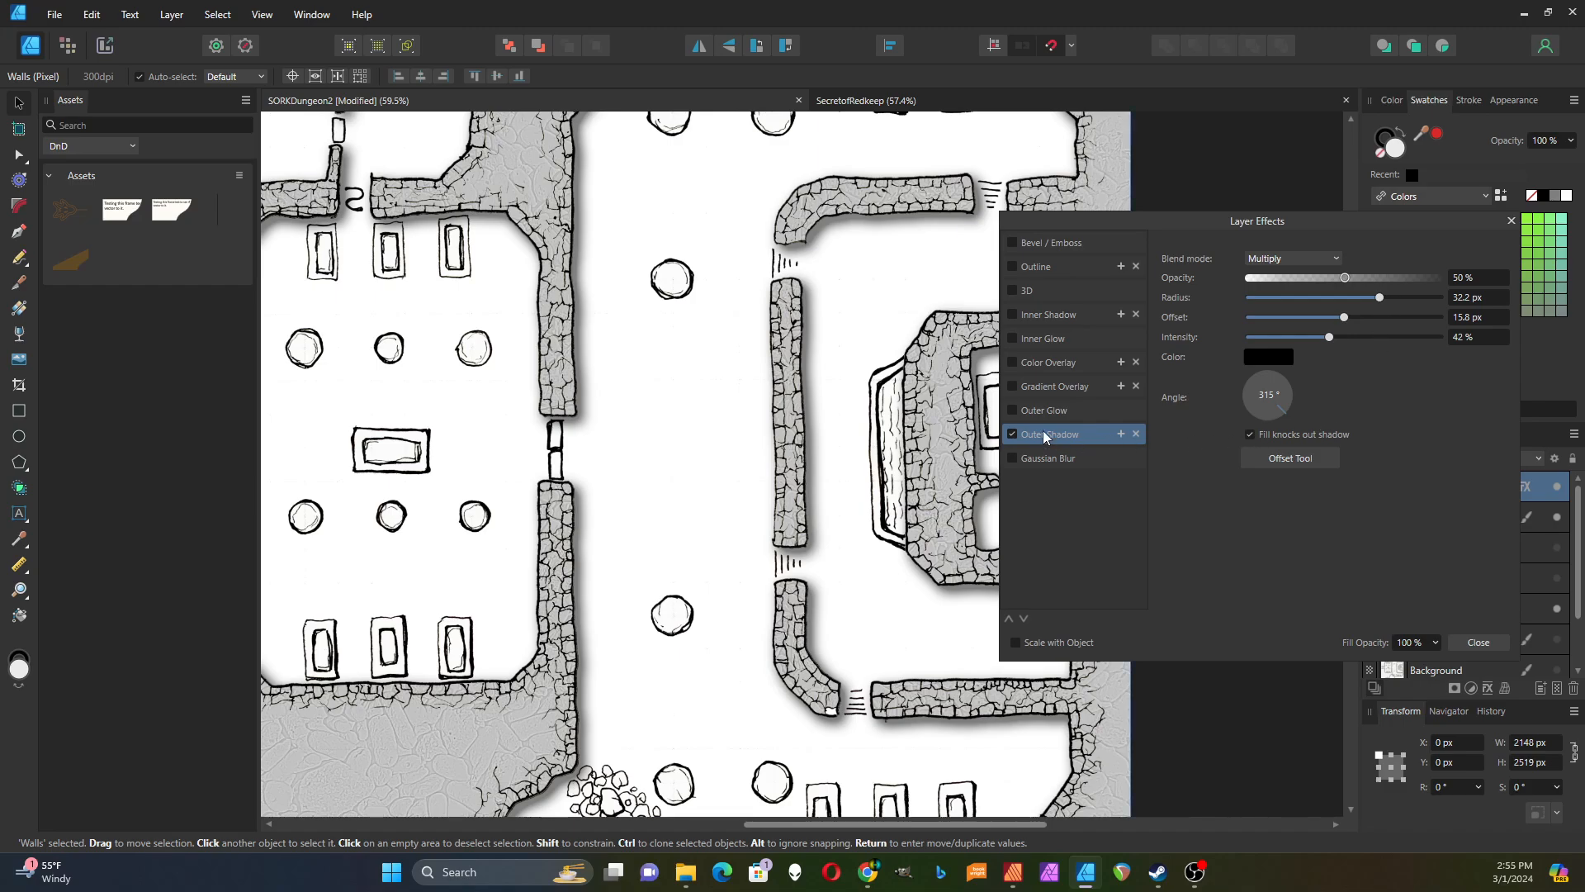
Step: Add a 3D effect to the Walls layer with radius 12.2 px and light direction at azimuth 133°, elevation 43.9°
{"action": "left_click", "coordinate": [1027, 290]}
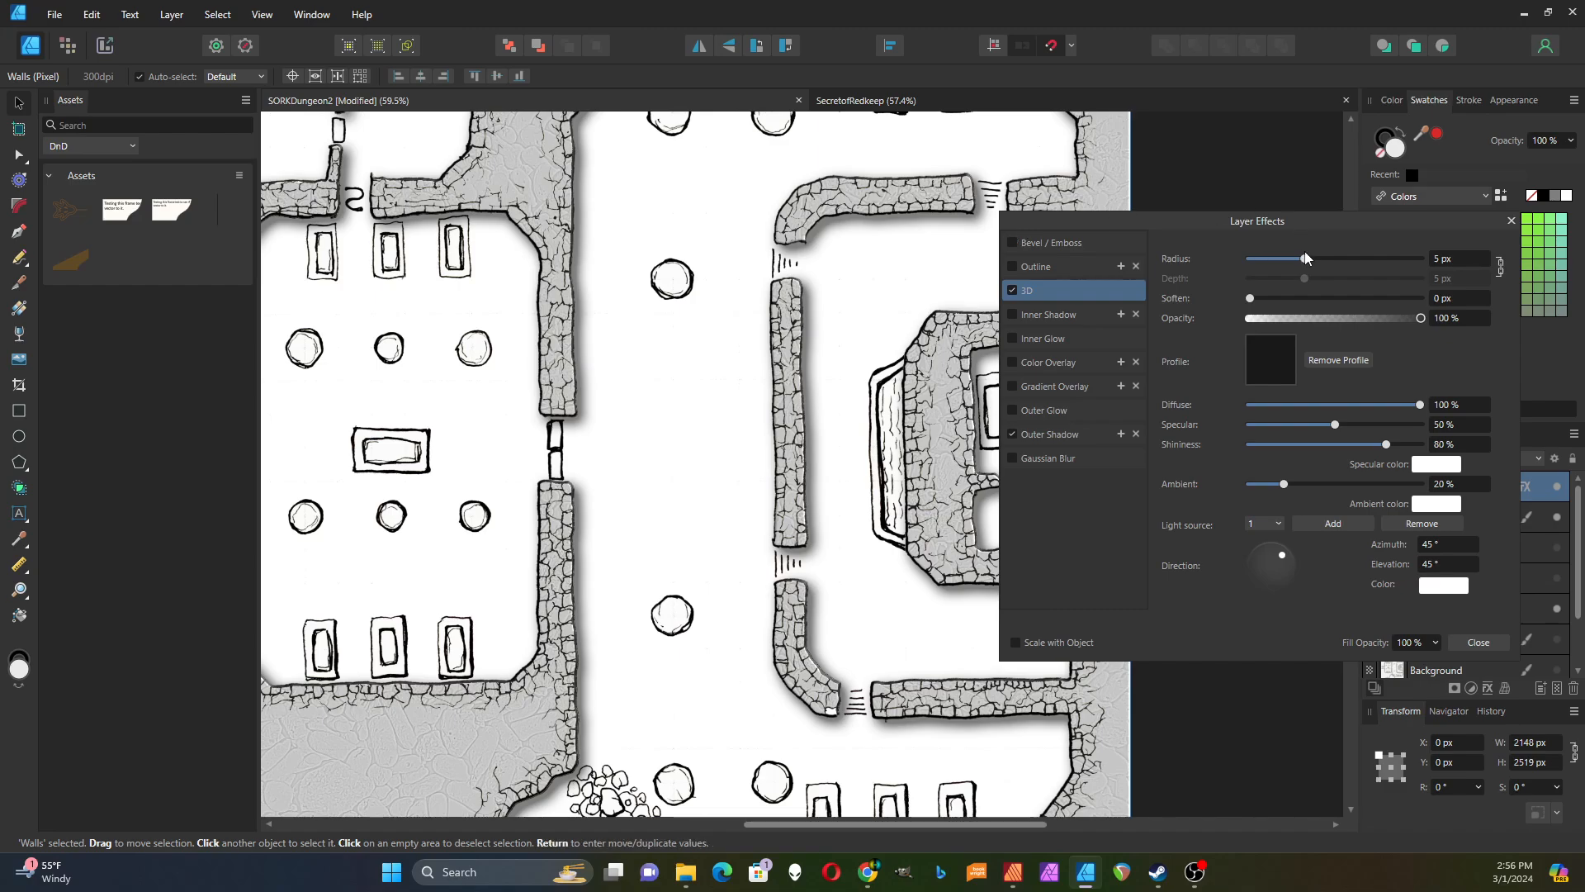
{"action": "left_click_drag", "start_coordinate": [1306, 259], "coordinate": [1329, 261]}
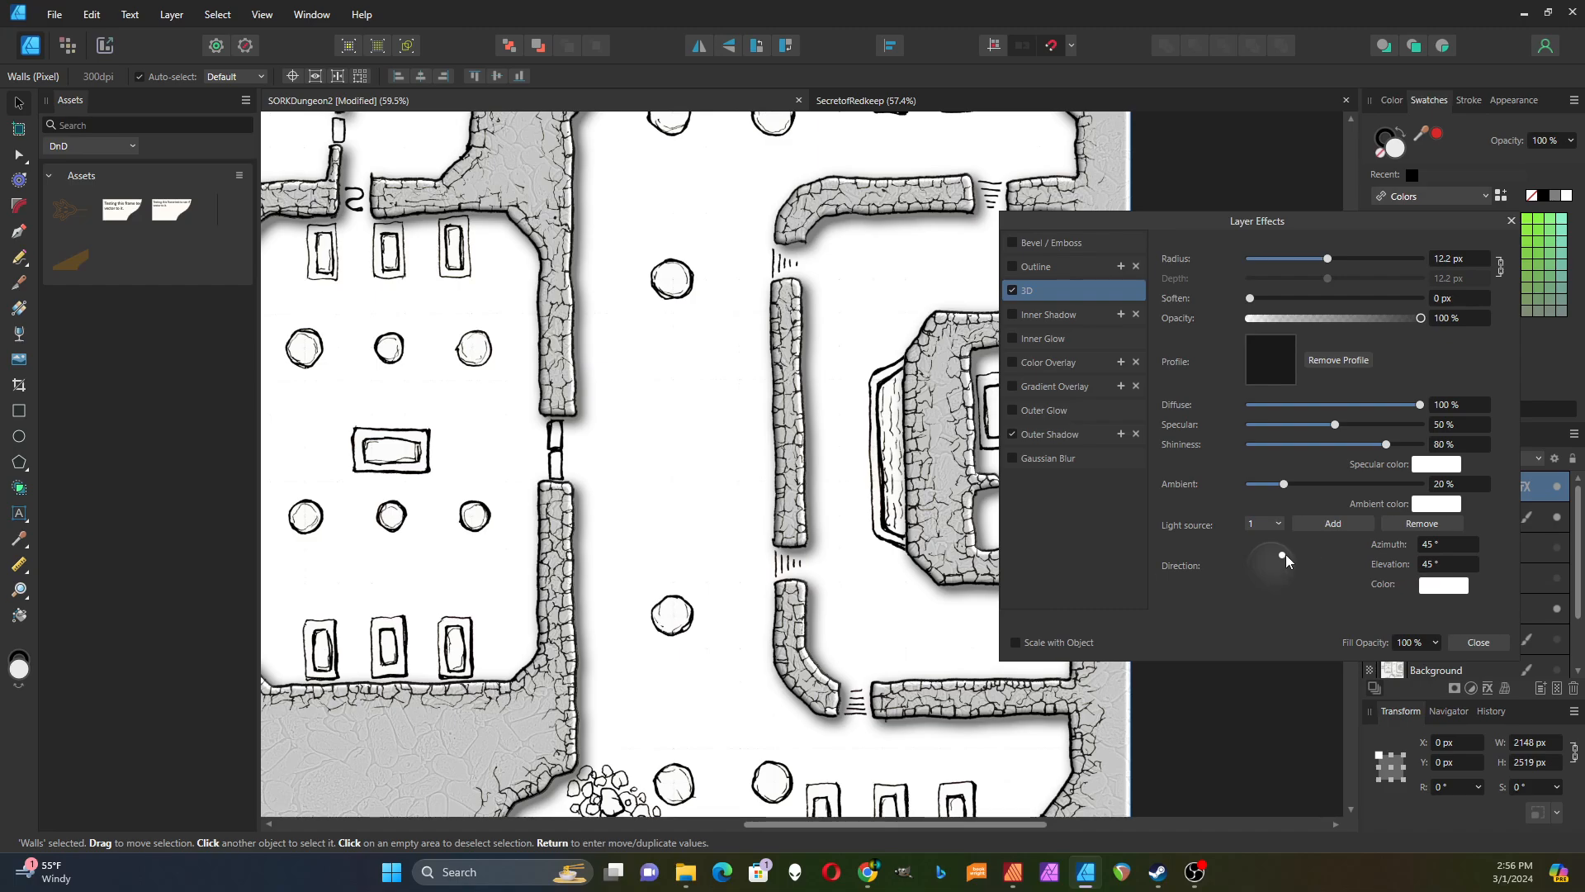
{"action": "left_click_drag", "start_coordinate": [1283, 557], "coordinate": [1260, 553]}
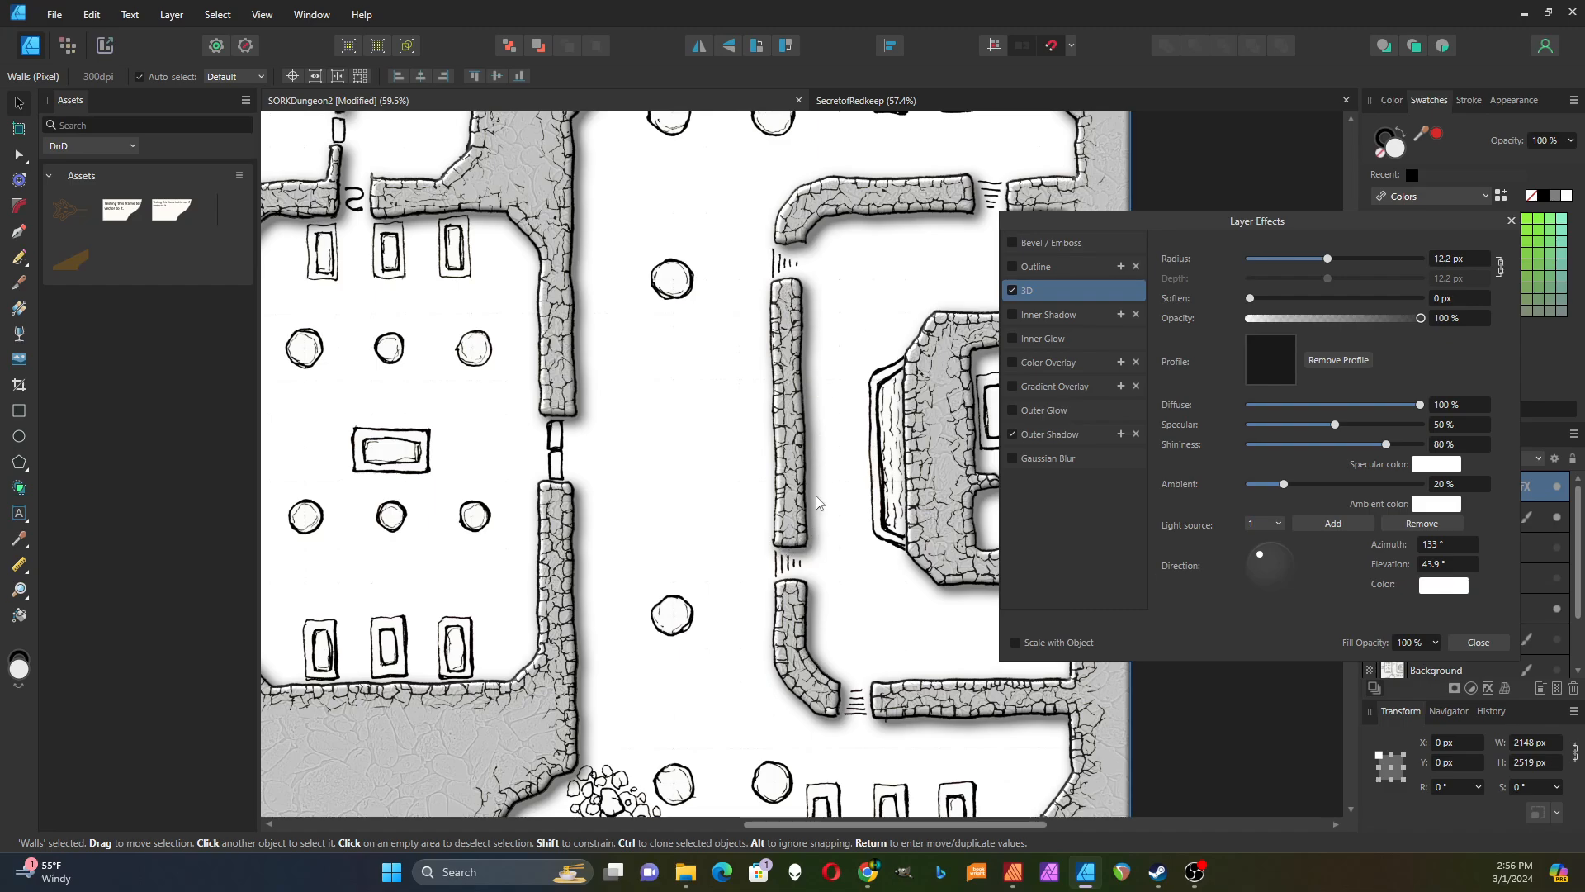
{"action": "left_click", "coordinate": [1478, 642]}
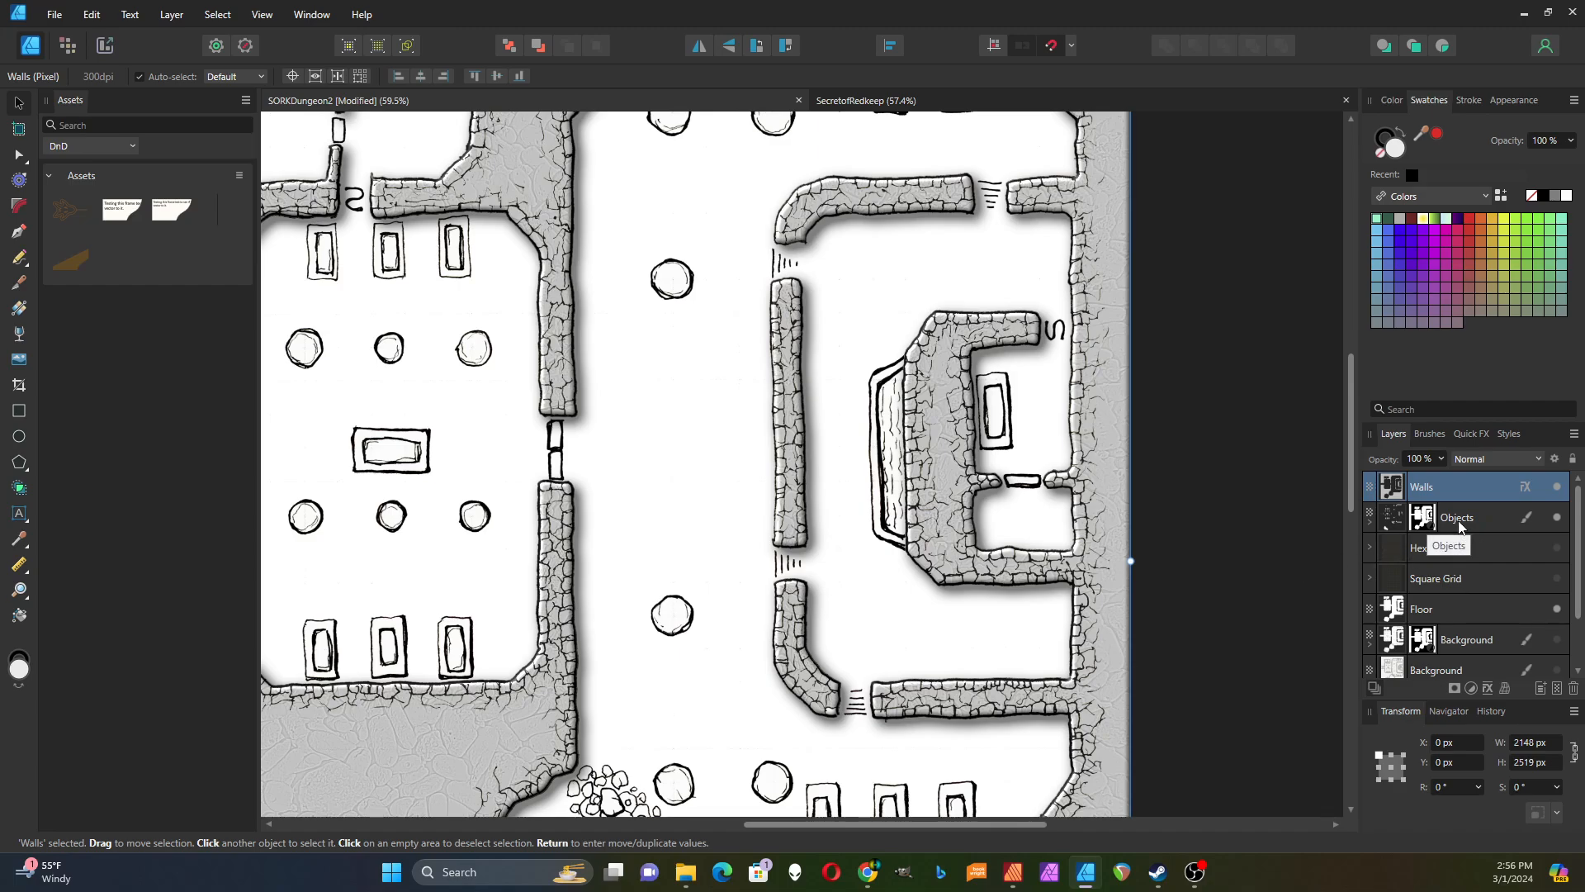
Step: Give the Objects layer an outer shadow with radius 8.1 px, offset 16.6 px and intensity 37%
{"action": "left_click", "coordinate": [1395, 518]}
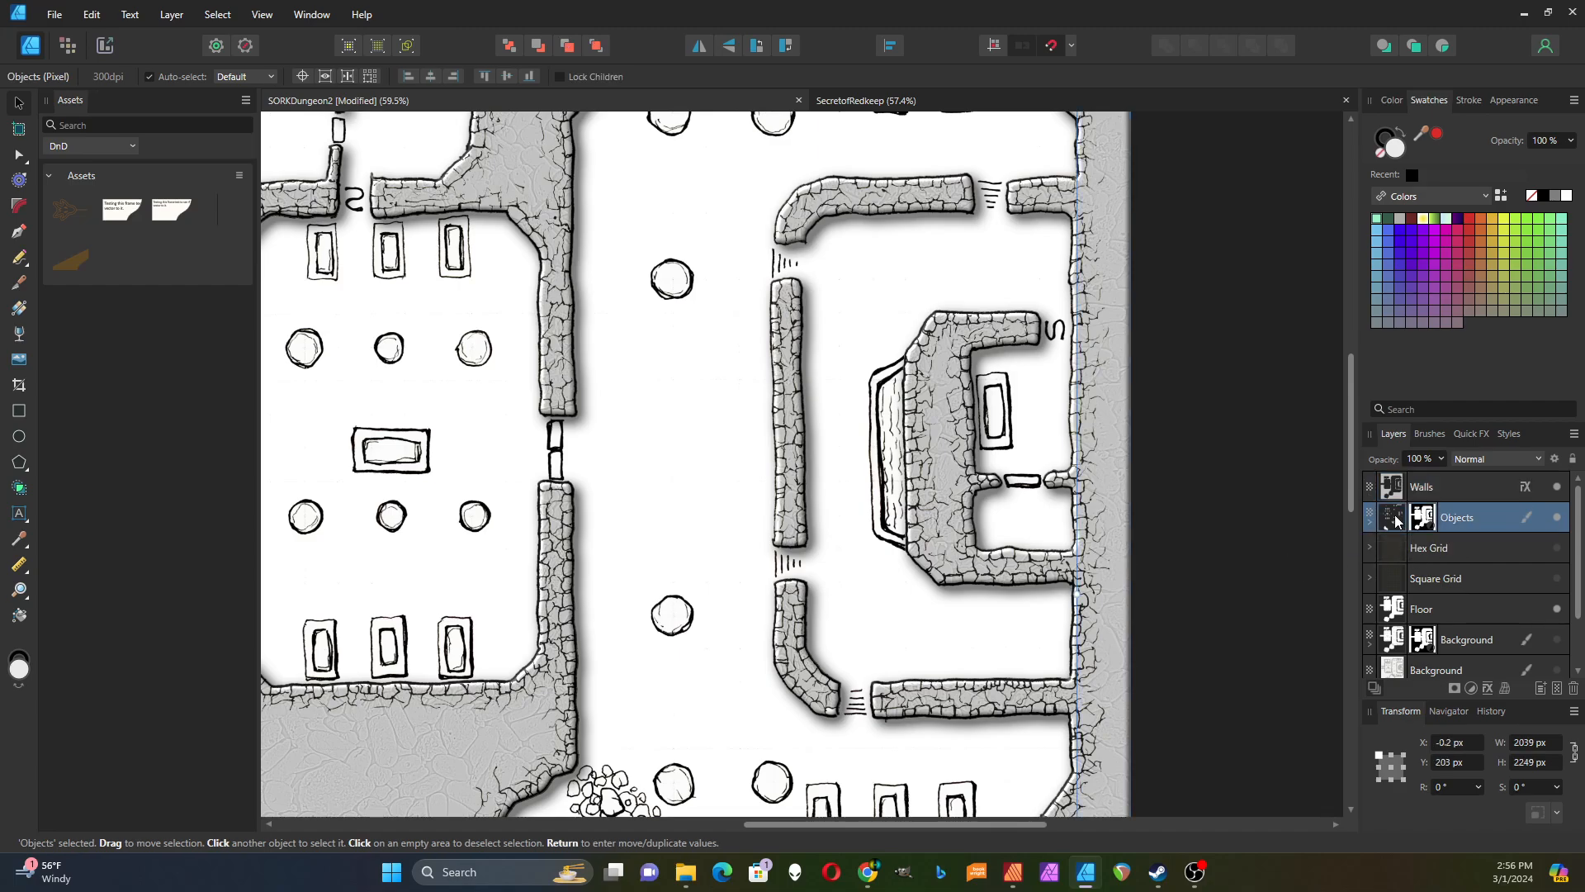
{"action": "left_click", "coordinate": [1487, 688]}
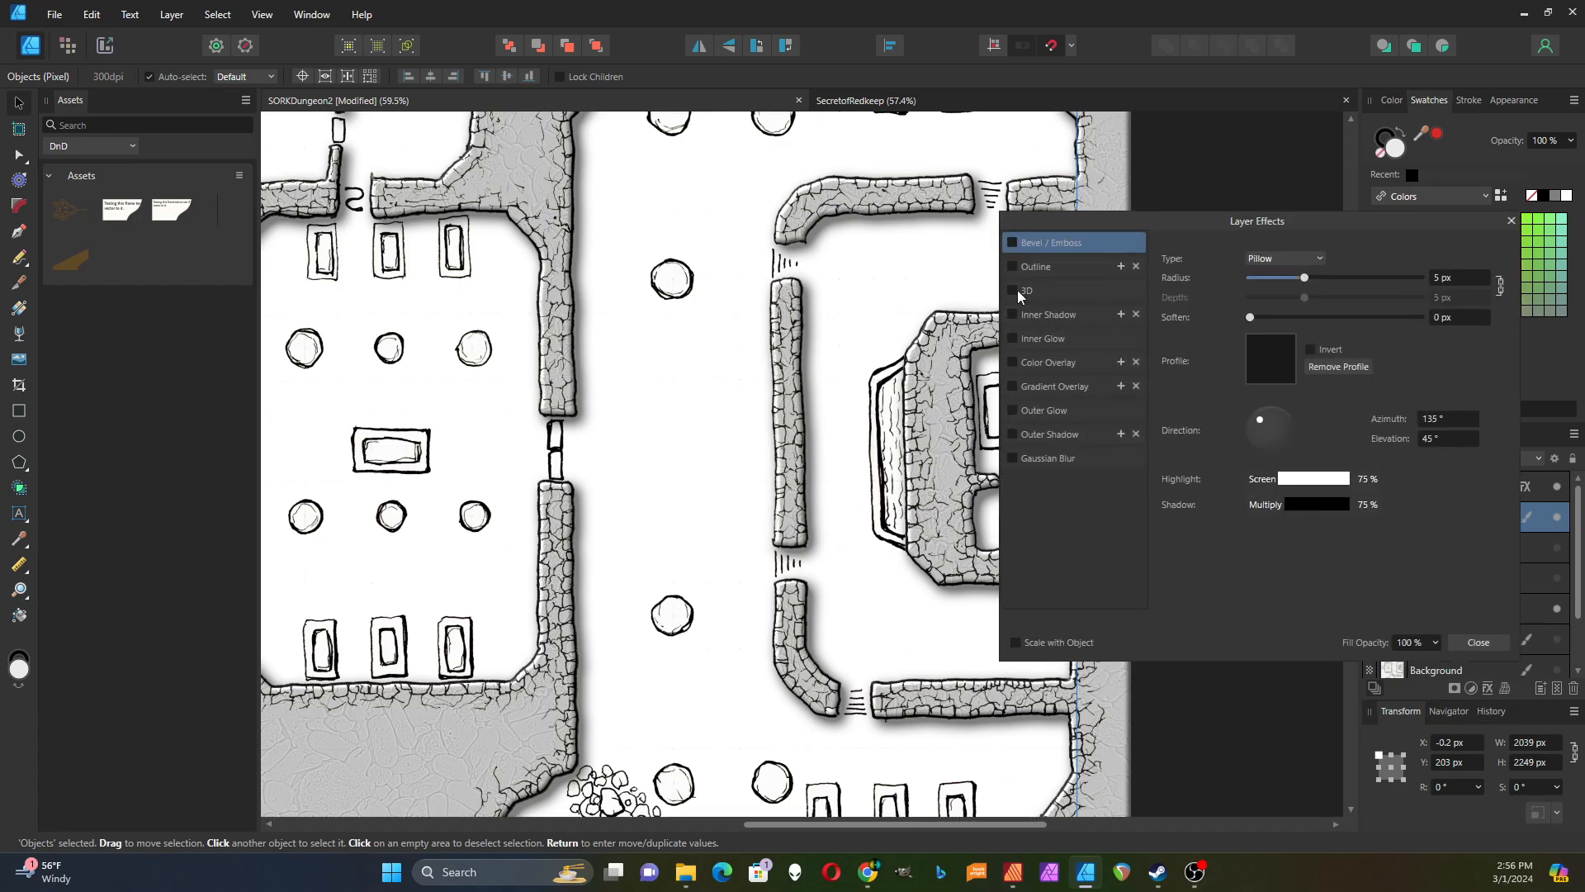
{"action": "left_click", "coordinate": [1012, 434]}
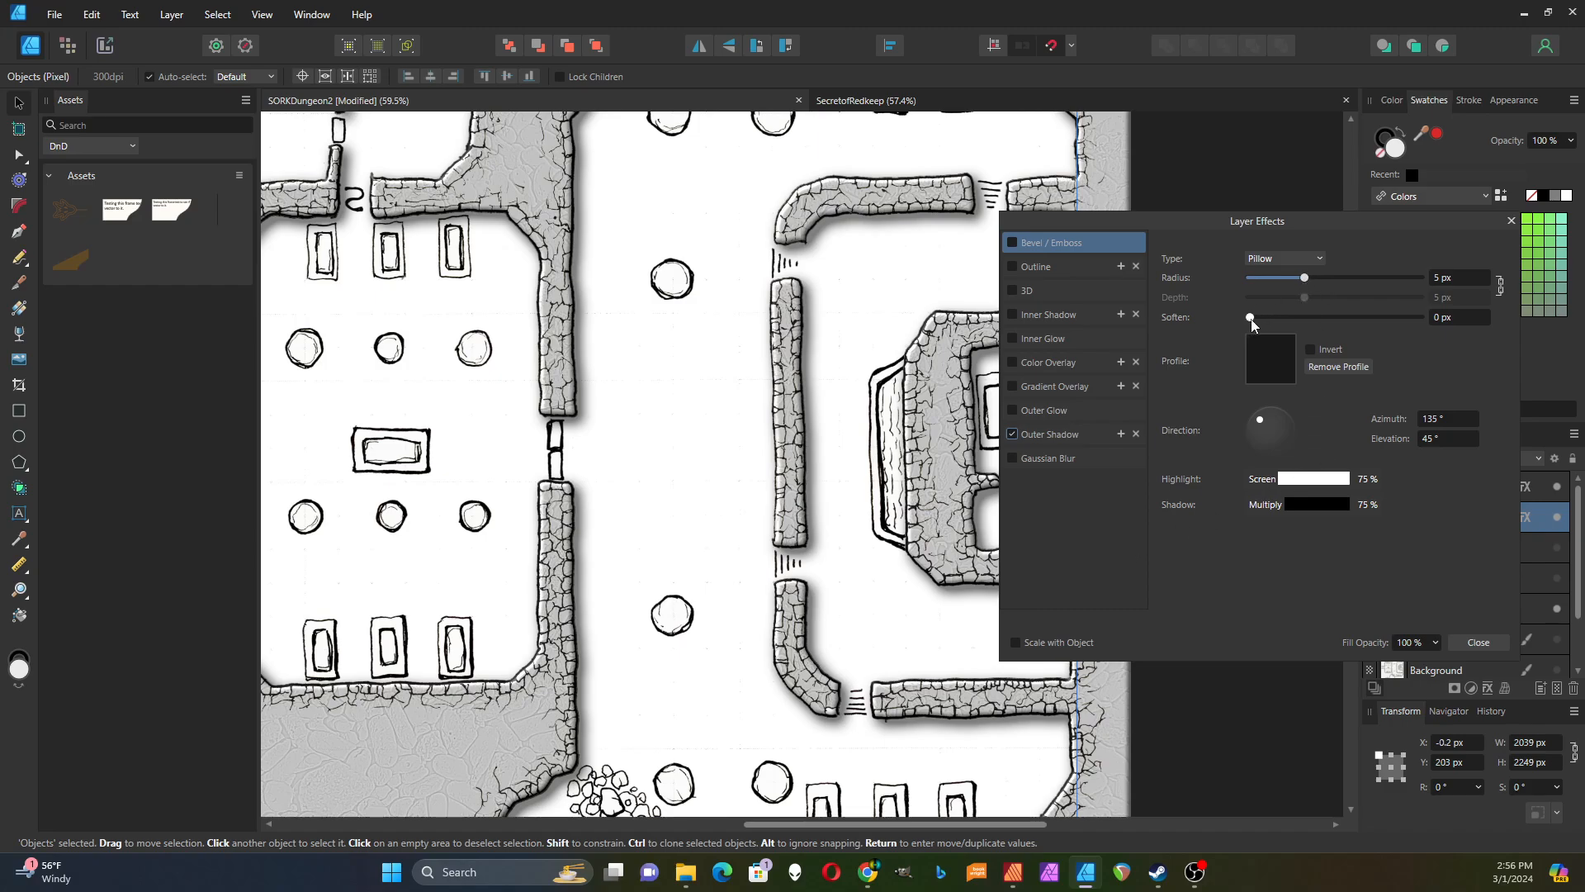
{"action": "left_click", "coordinate": [1044, 435]}
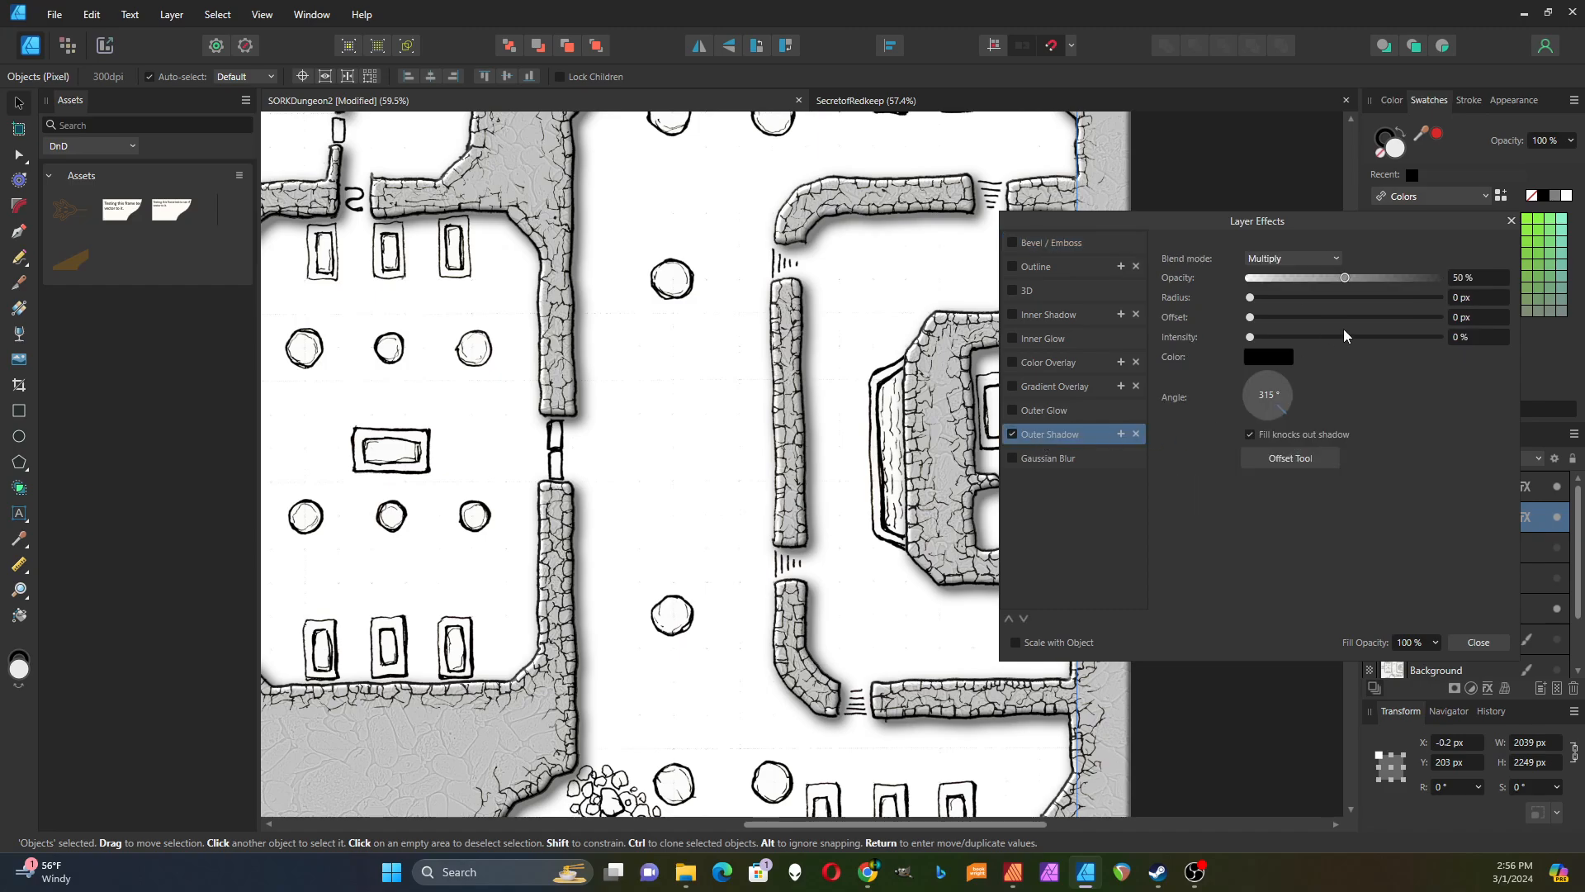
{"action": "left_click_drag", "start_coordinate": [1250, 297], "coordinate": [1392, 306]}
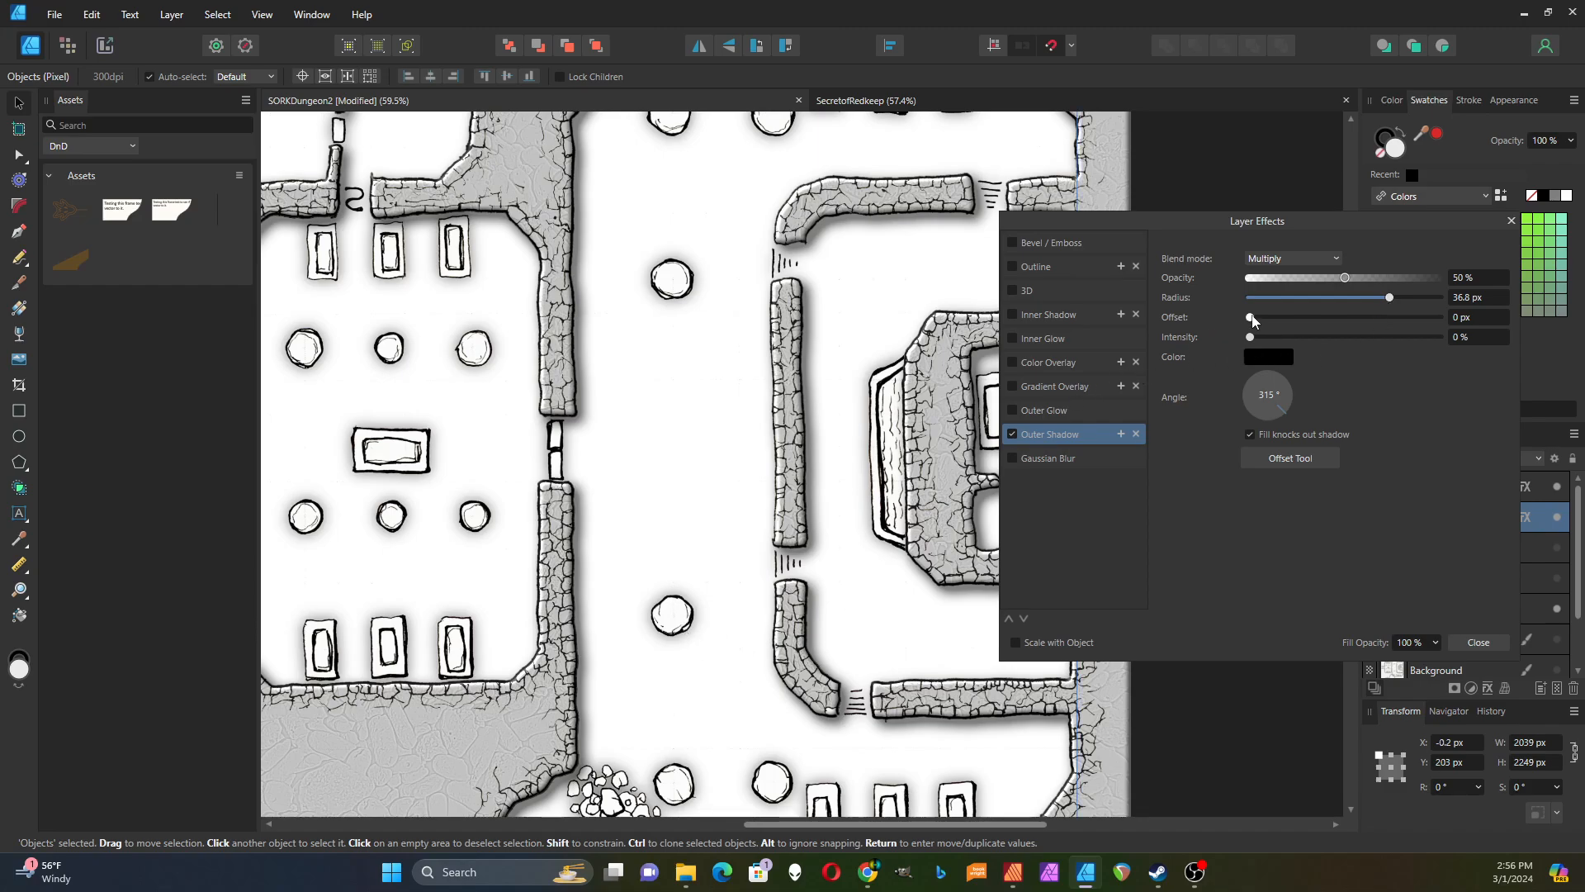
{"action": "left_click_drag", "start_coordinate": [1250, 337], "coordinate": [1351, 341]}
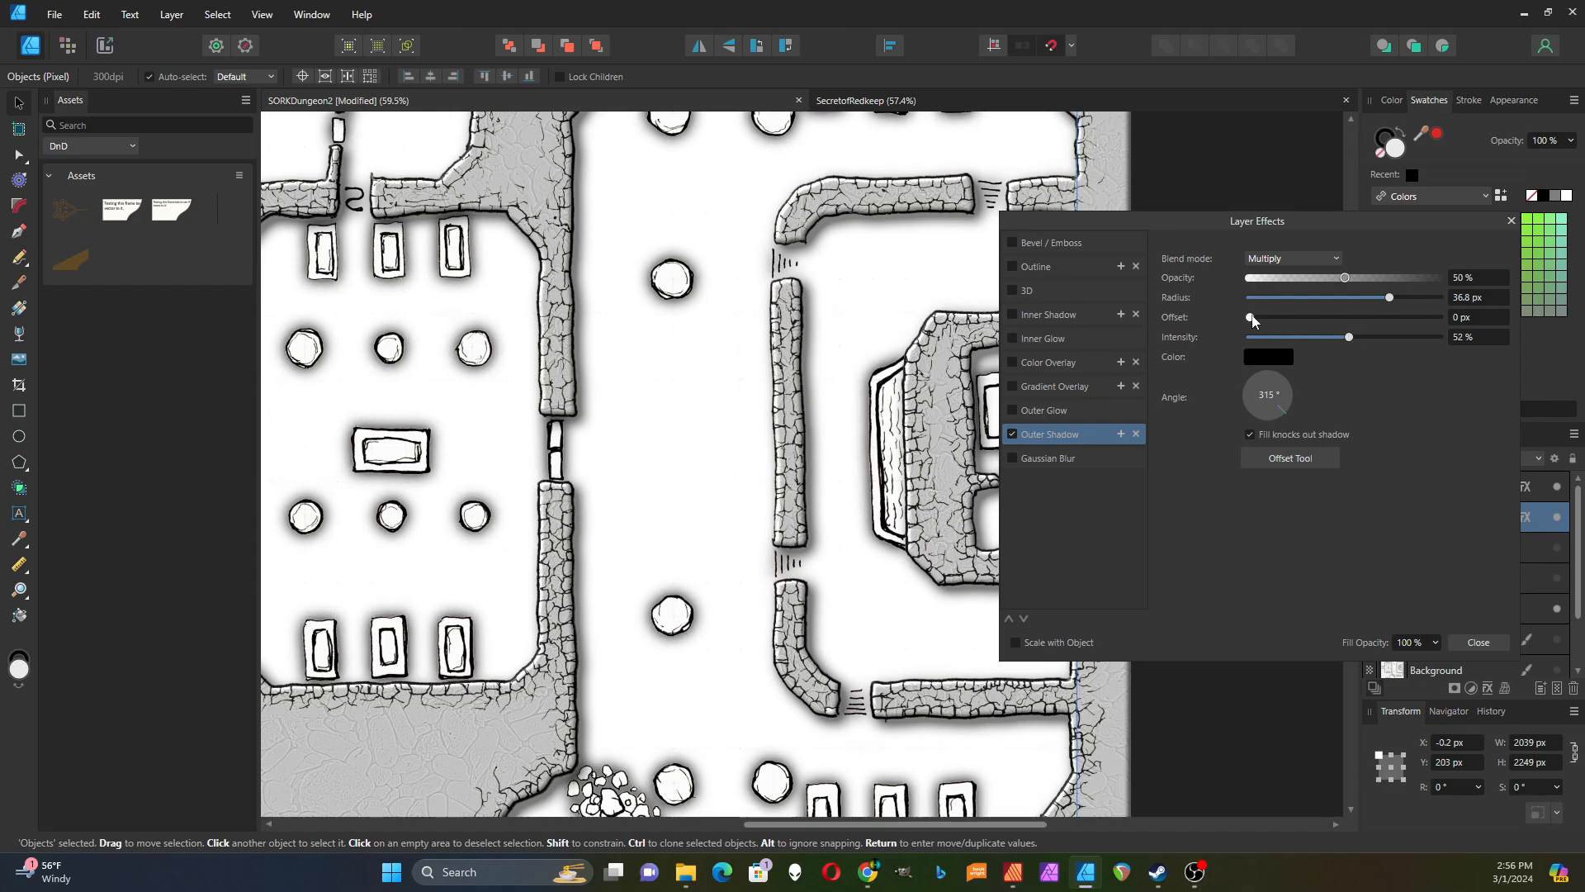
{"action": "left_click_drag", "start_coordinate": [1252, 320], "coordinate": [1318, 340]}
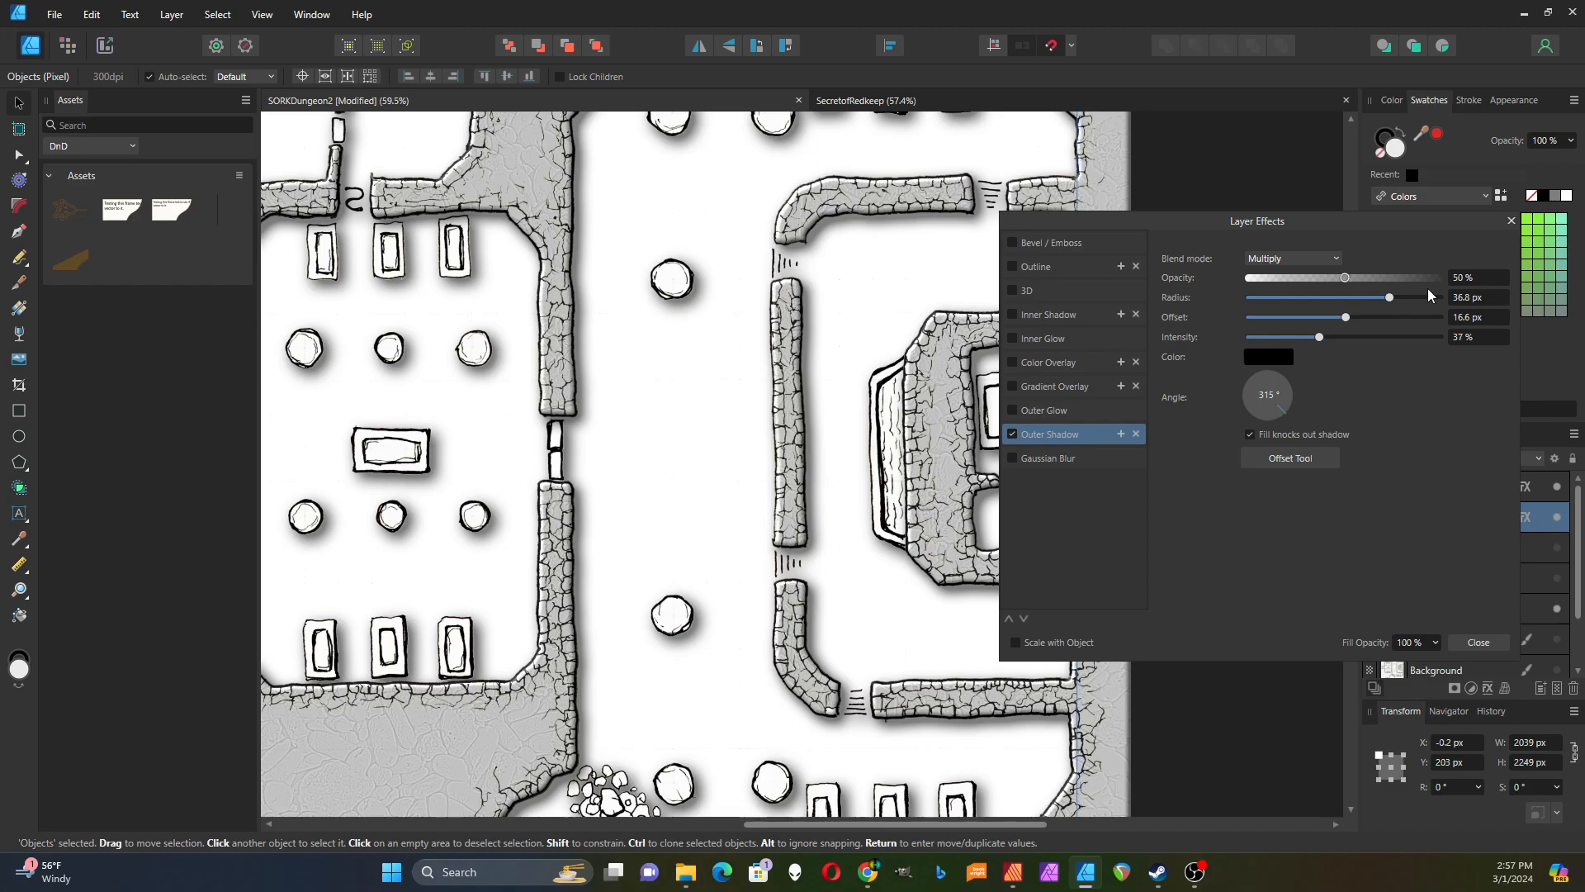
{"action": "left_click_drag", "start_coordinate": [1391, 299], "coordinate": [1324, 299]}
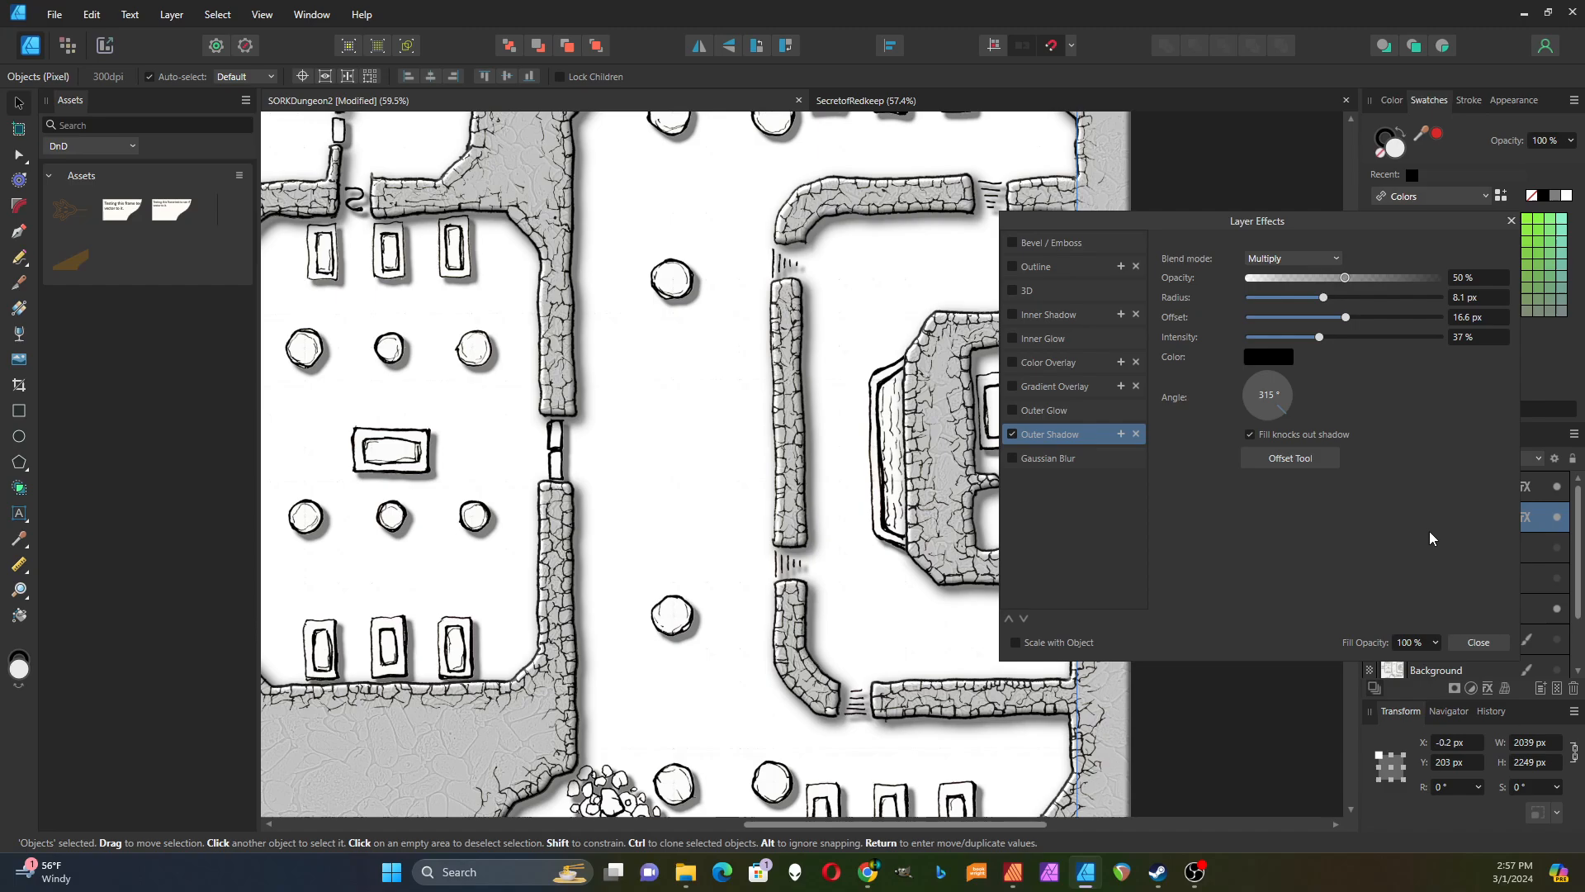
{"action": "left_click", "coordinate": [1482, 641]}
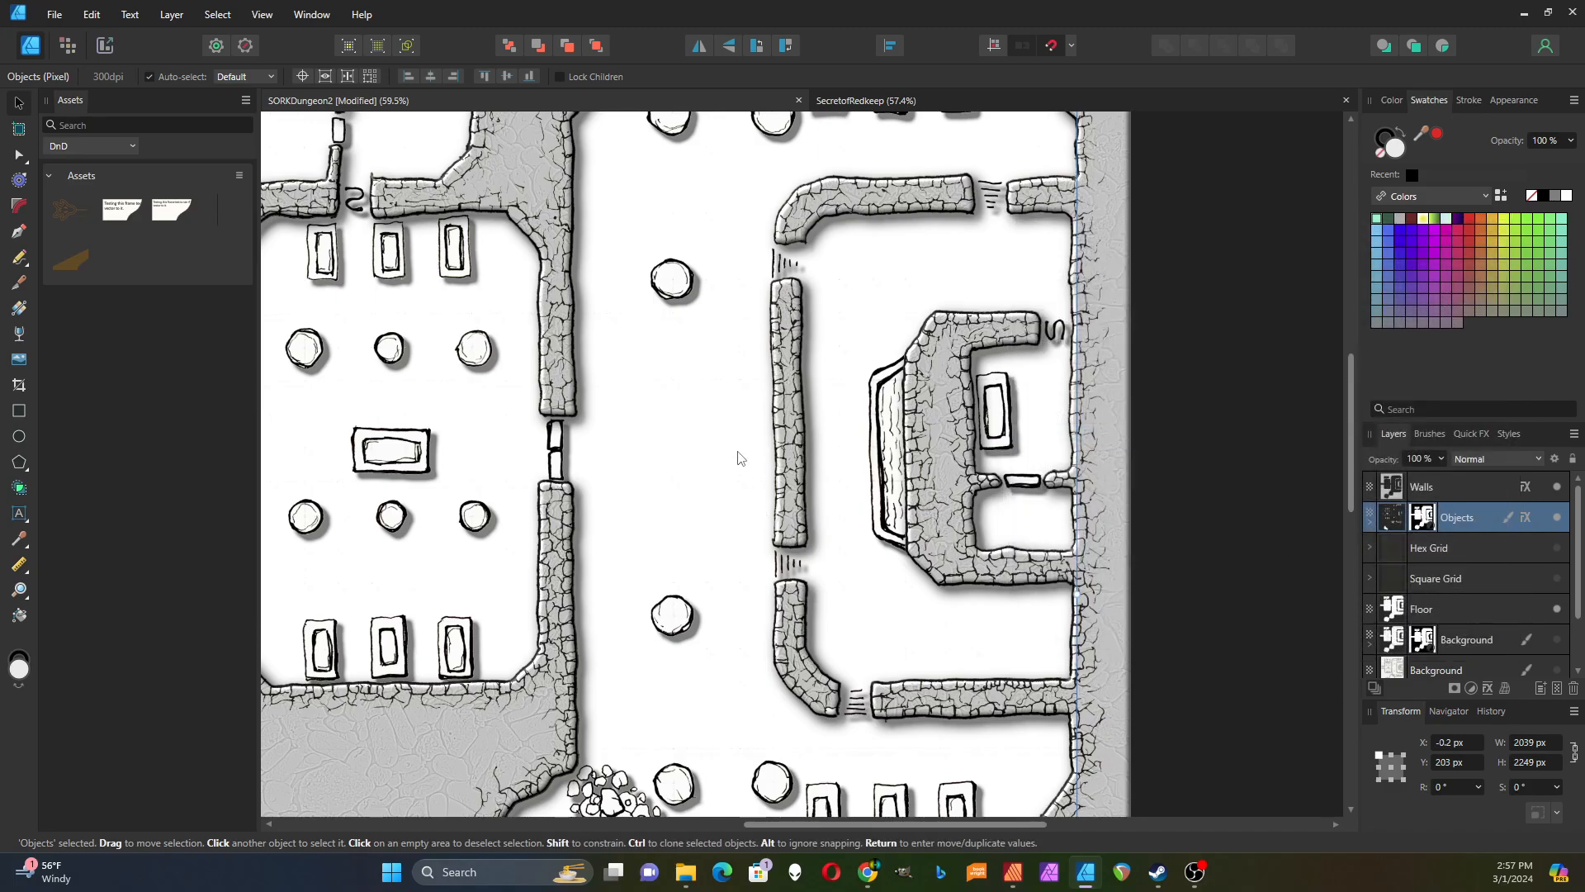
Step: Examine the wall and object shadows across the whole dungeon map and close up around the cave area
{"action": "scroll", "coordinate": [732, 448], "scroll_direction": "down", "scroll_amount": 4}
{"action": "scroll", "coordinate": [868, 541], "scroll_direction": "up", "scroll_amount": 6}
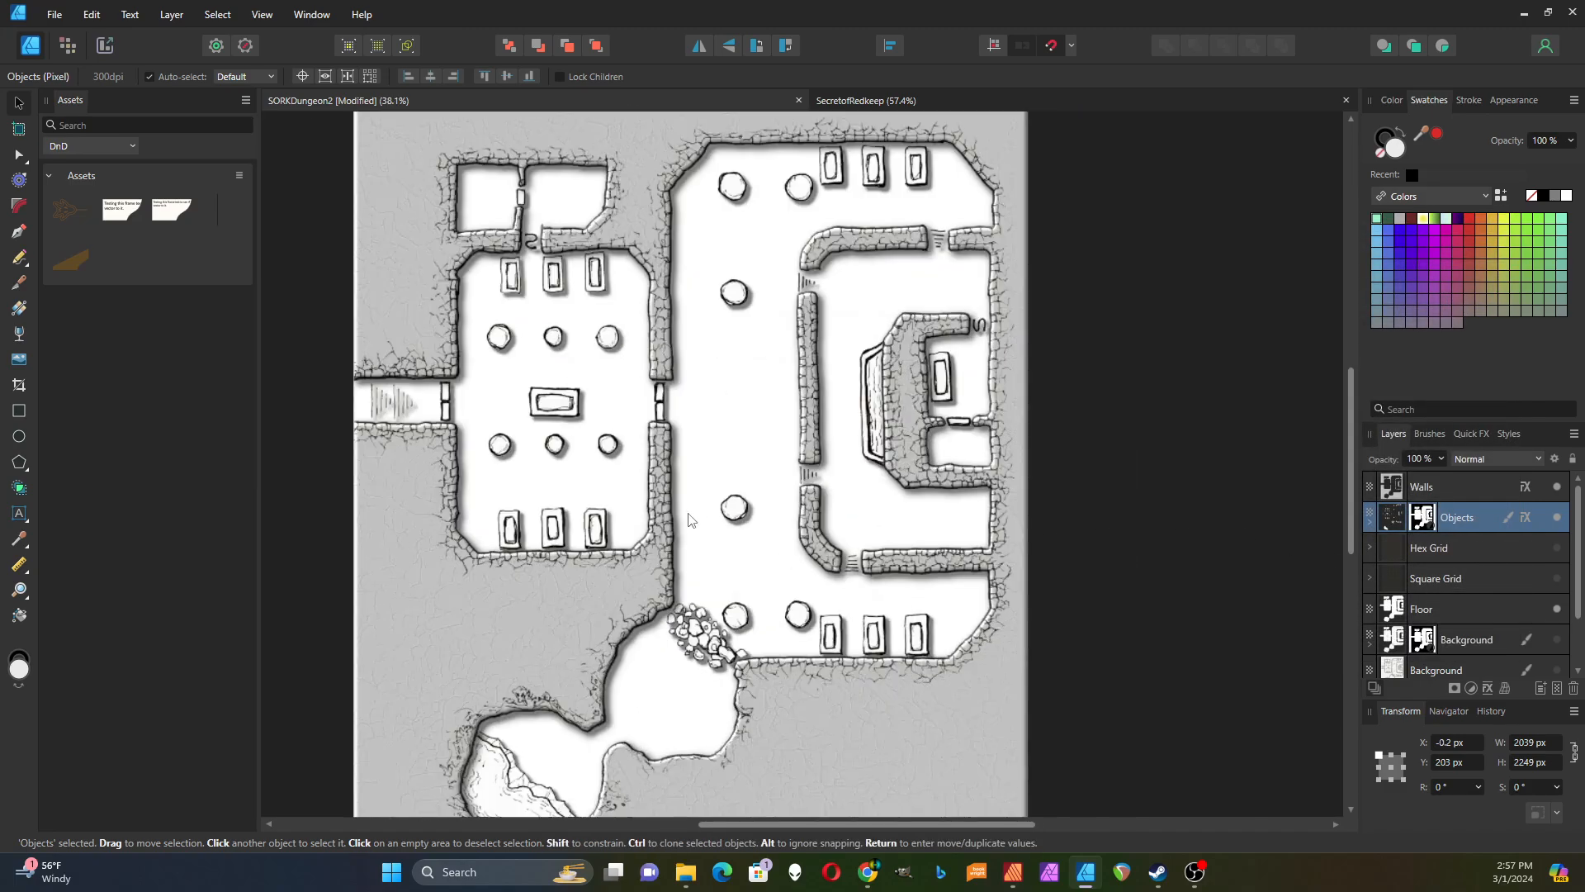
{"action": "scroll", "coordinate": [734, 611], "scroll_direction": "down", "scroll_amount": 4}
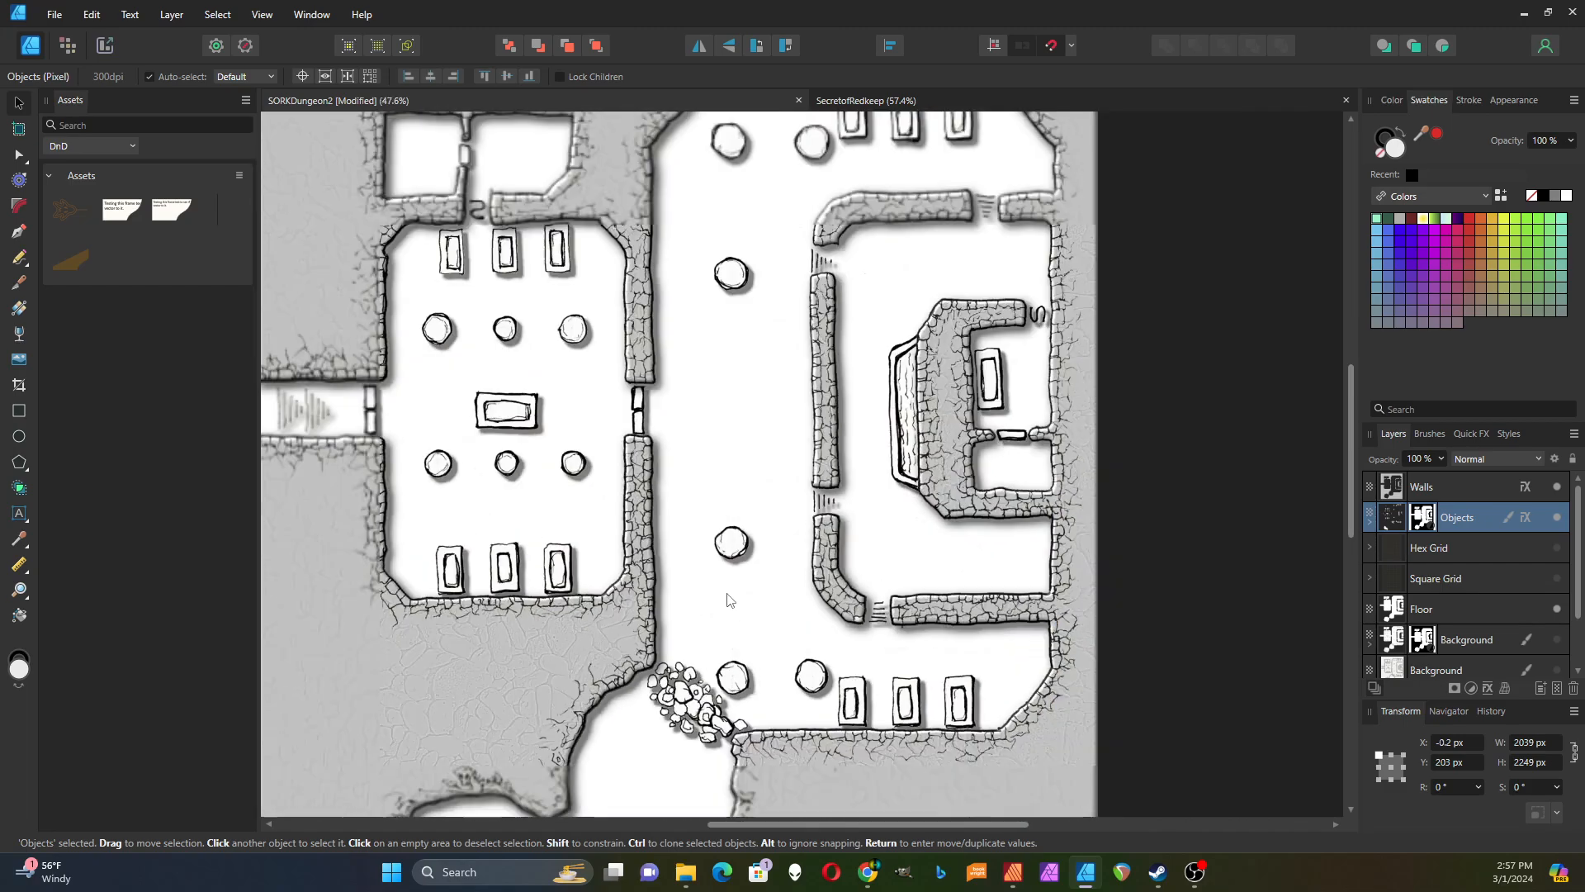
{"action": "scroll", "coordinate": [652, 764], "scroll_direction": "down", "scroll_amount": 1}
{"action": "scroll", "coordinate": [678, 623], "scroll_direction": "down", "scroll_amount": 3}
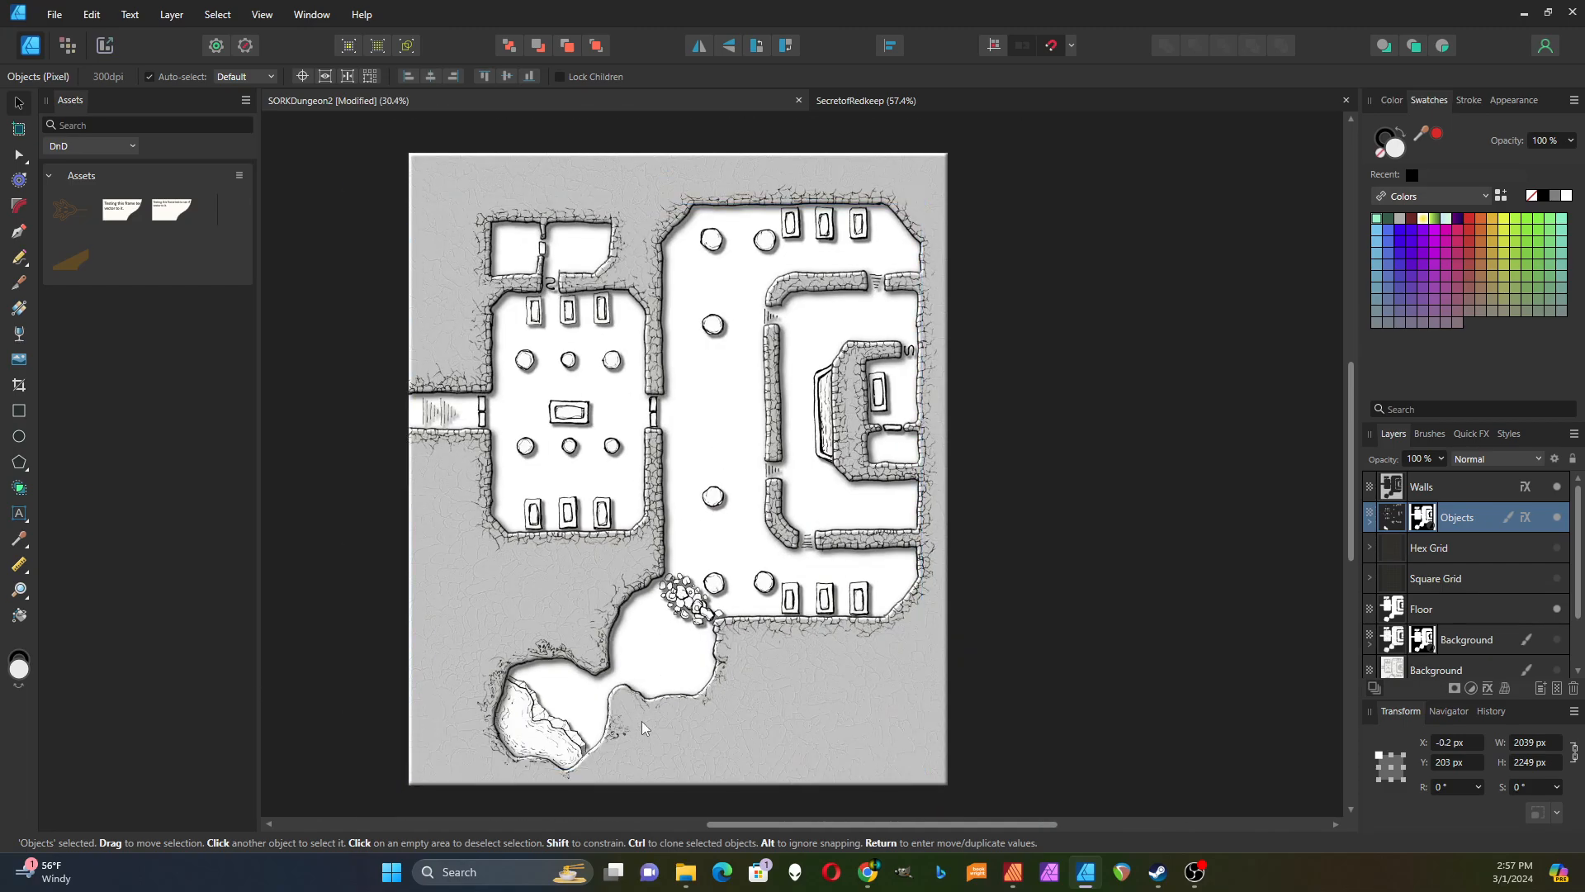
{"action": "scroll", "coordinate": [575, 751], "scroll_direction": "up", "scroll_amount": 2}
{"action": "scroll", "coordinate": [576, 757], "scroll_direction": "up", "scroll_amount": 3}
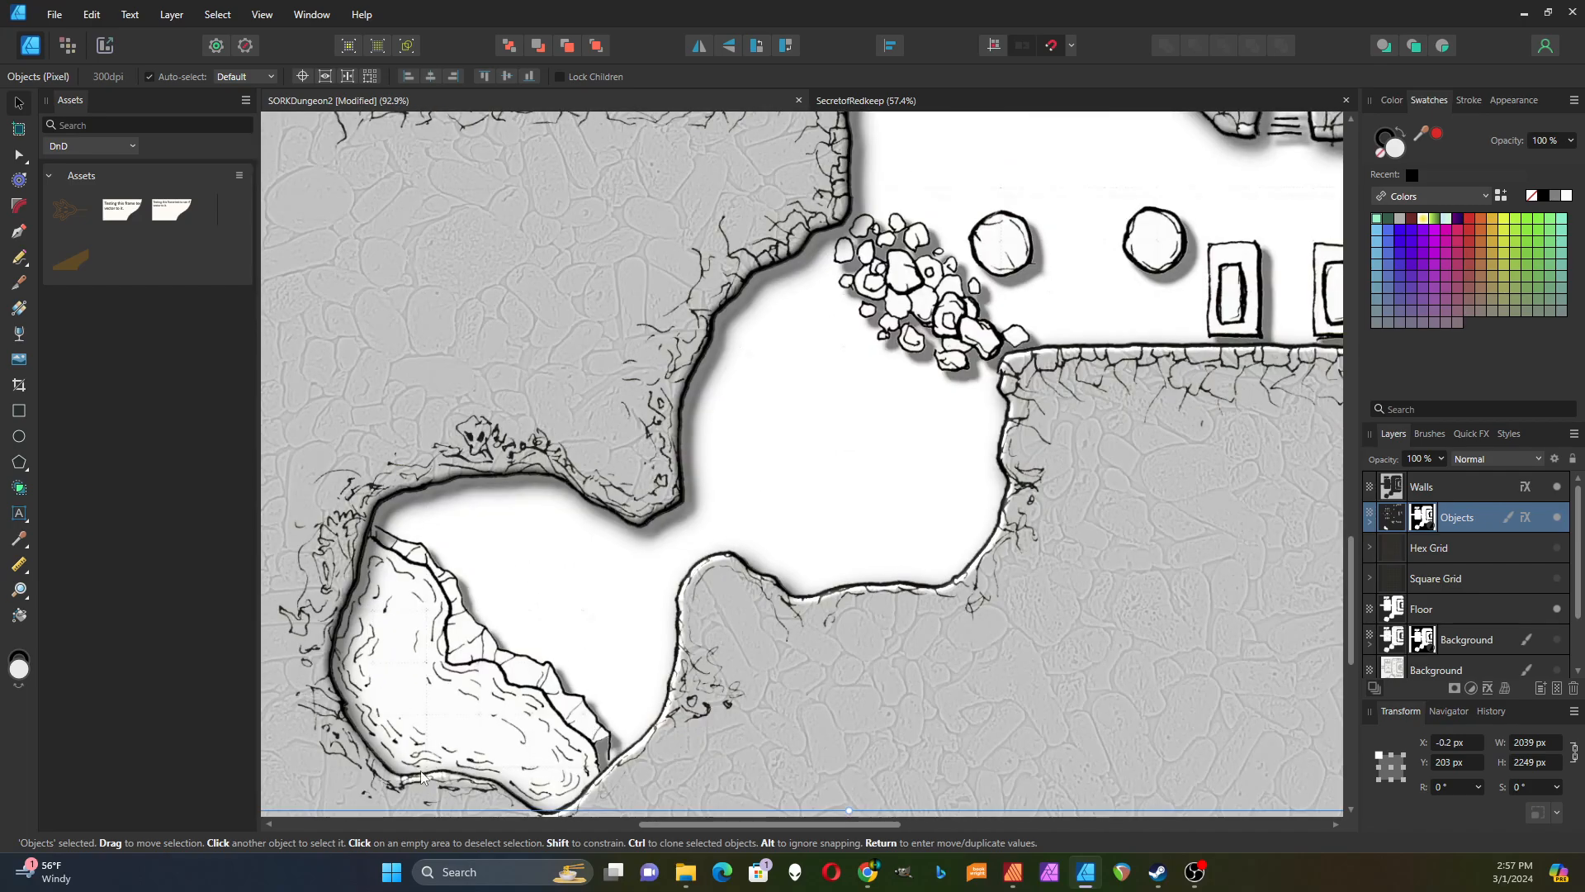
{"action": "scroll", "coordinate": [577, 637], "scroll_direction": "down", "scroll_amount": 3}
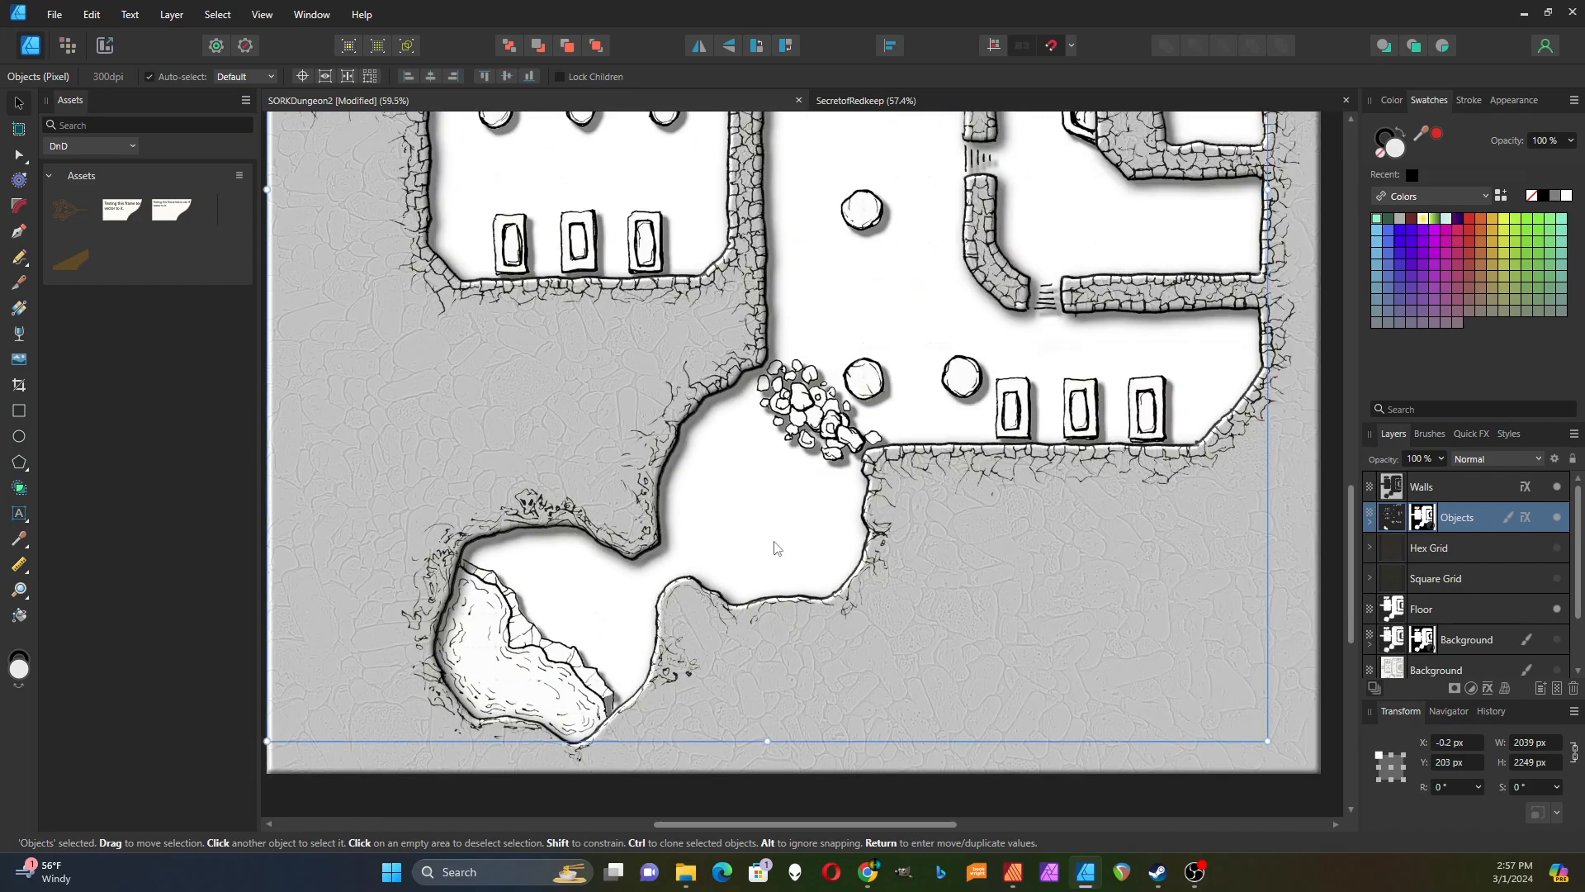
{"action": "scroll", "coordinate": [916, 363], "scroll_direction": "down", "scroll_amount": 1}
{"action": "scroll", "coordinate": [1016, 196], "scroll_direction": "up", "scroll_amount": 1}
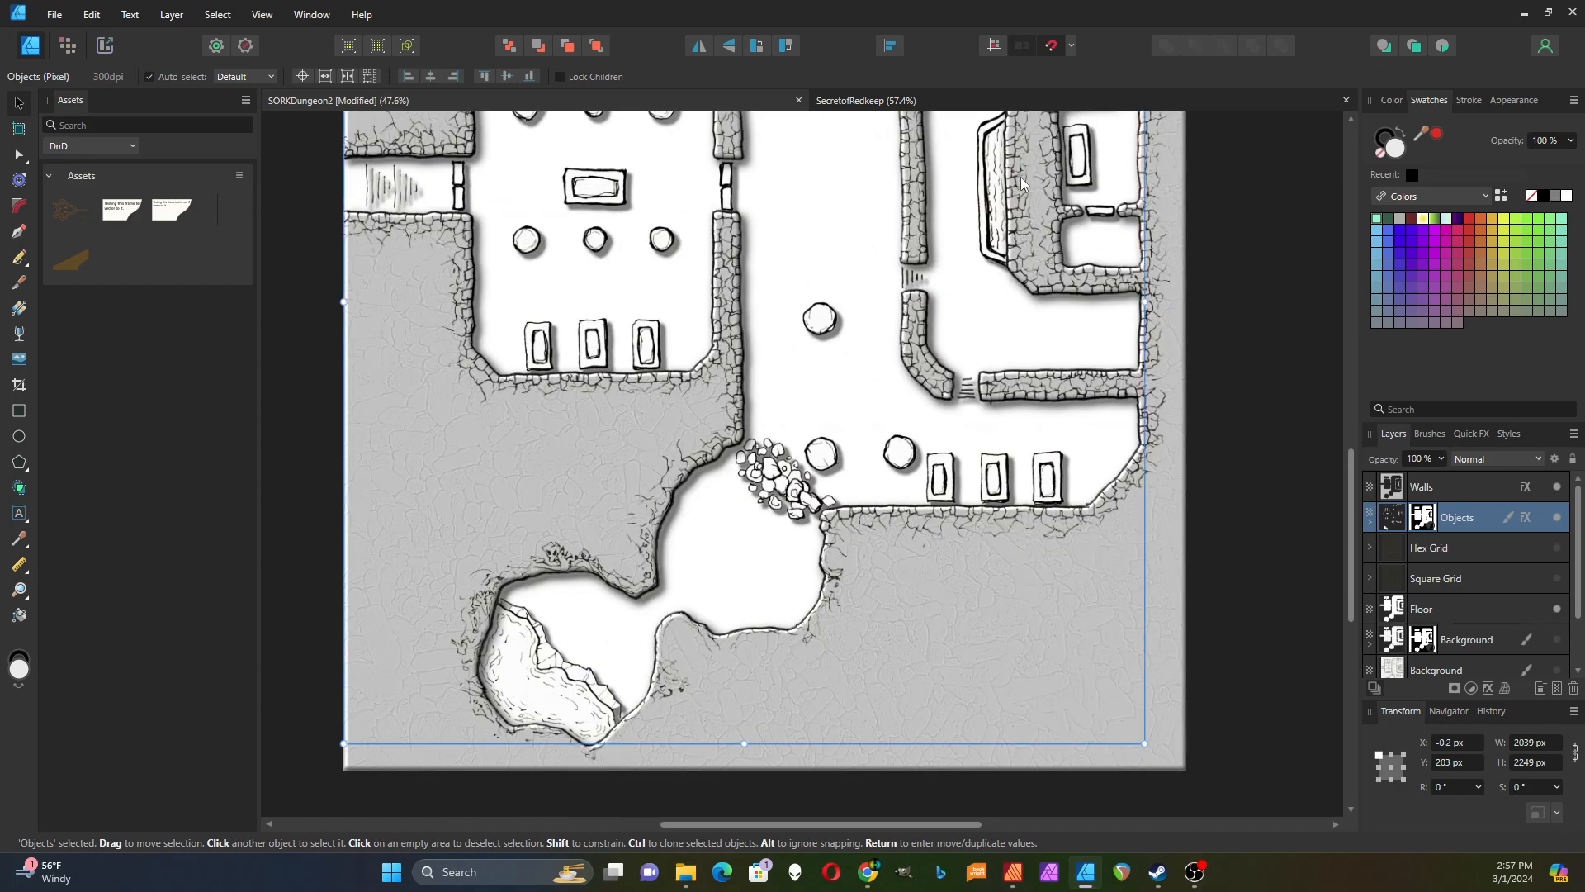
{"action": "scroll", "coordinate": [948, 248], "scroll_direction": "down", "scroll_amount": 2}
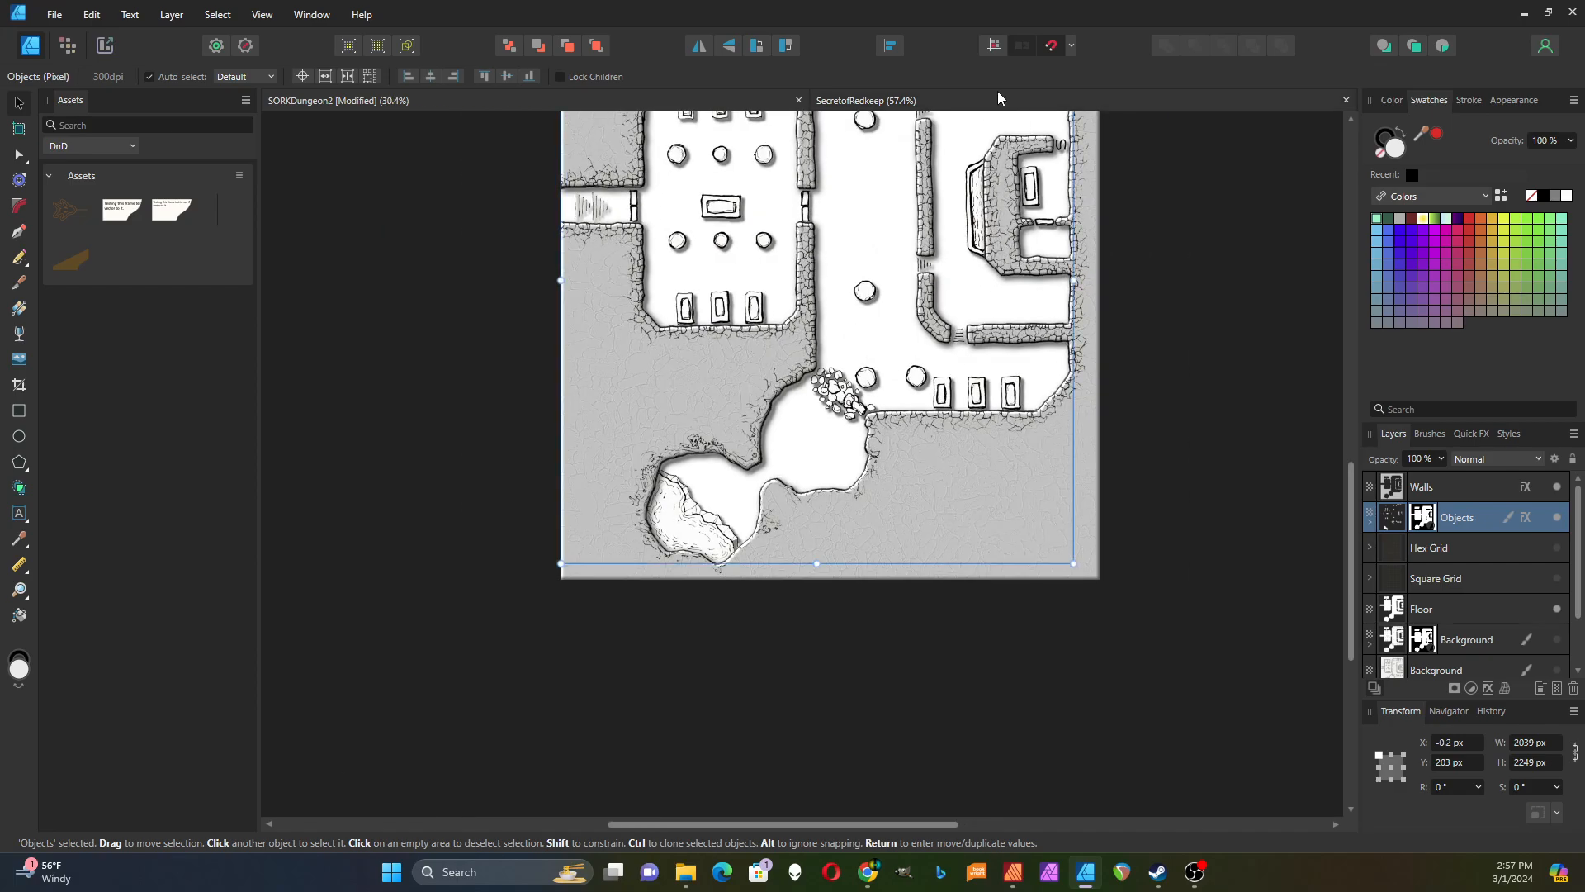
{"action": "scroll", "coordinate": [991, 215], "scroll_direction": "up", "scroll_amount": 2}
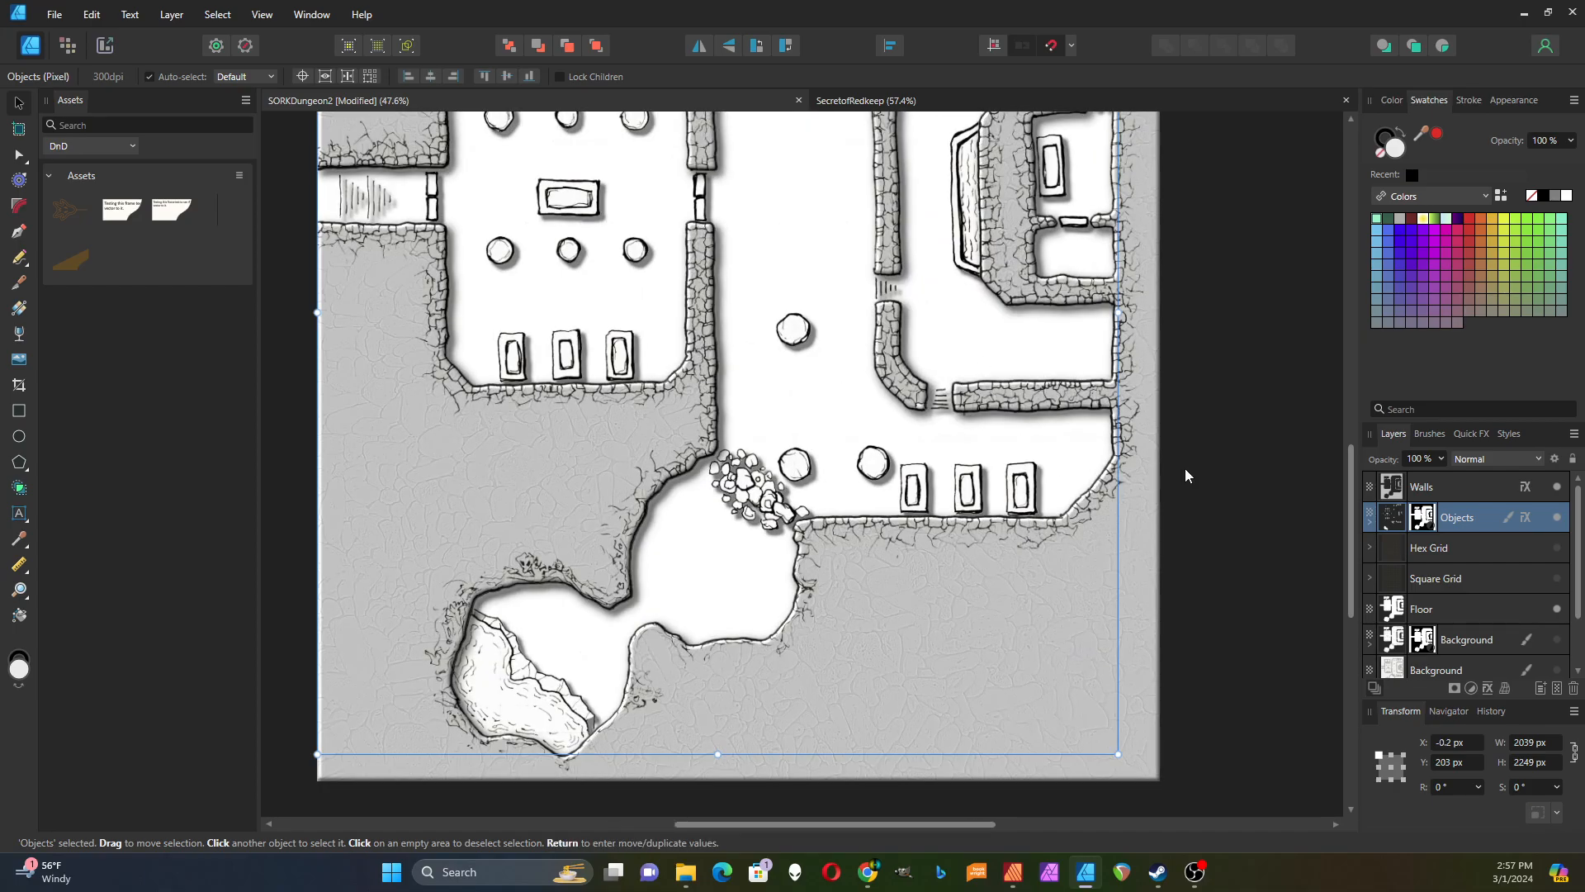
Step: Add the art text "1" in Arial at 38.5 pt above the Walls layer, beside the pillared room's western entrance
{"action": "left_click", "coordinate": [1443, 487]}
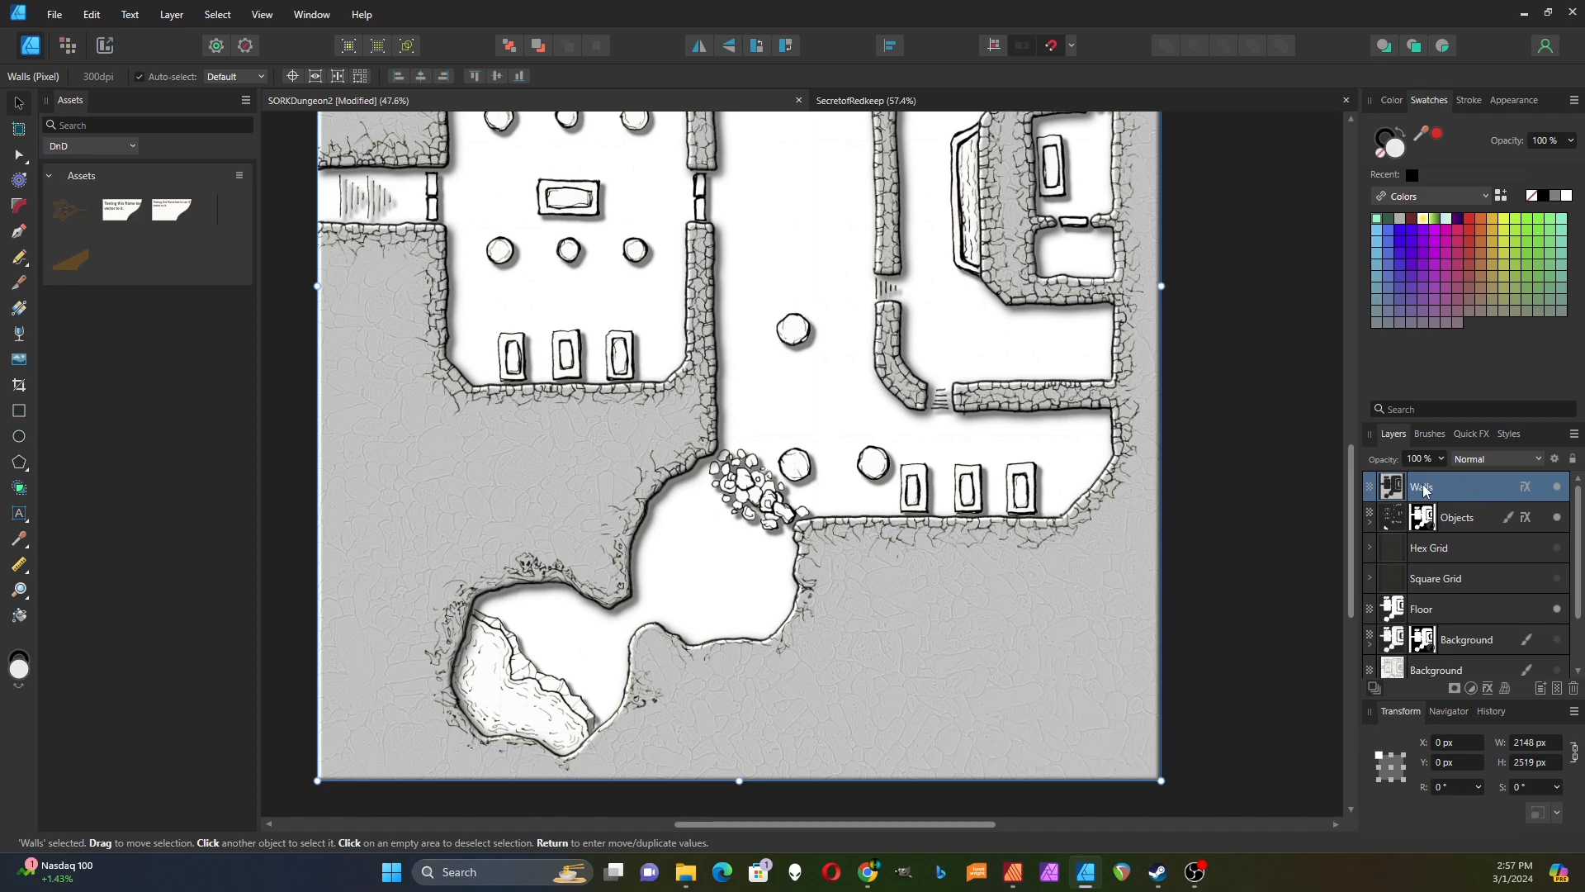
{"action": "scroll", "coordinate": [669, 496], "scroll_direction": "down", "scroll_amount": 2}
{"action": "scroll", "coordinate": [669, 495], "scroll_direction": "down", "scroll_amount": 1}
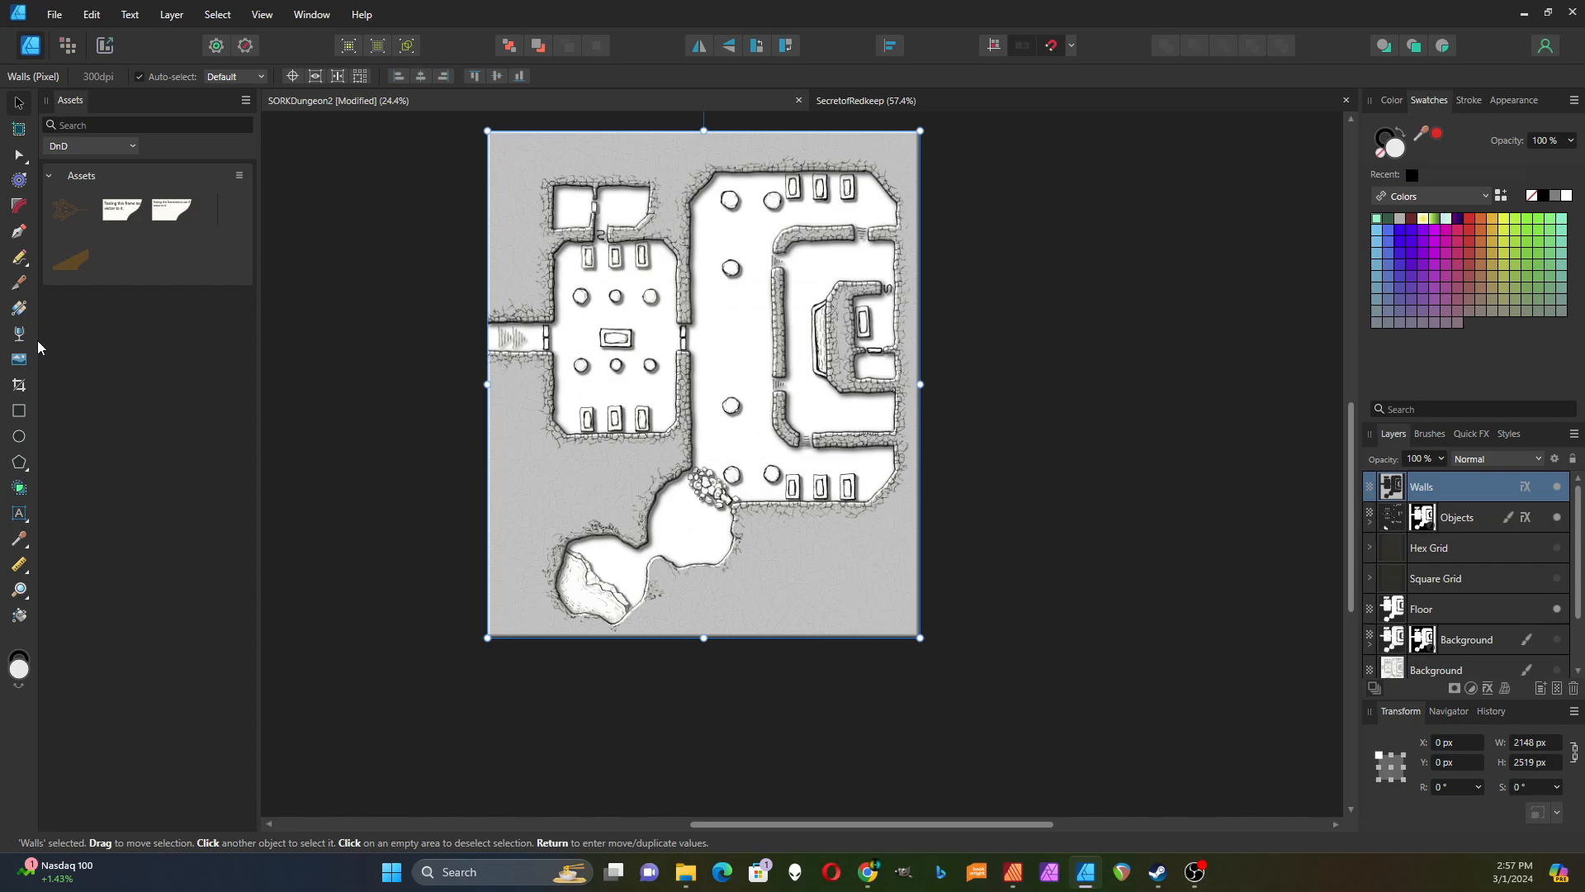
{"action": "left_click", "coordinate": [19, 514]}
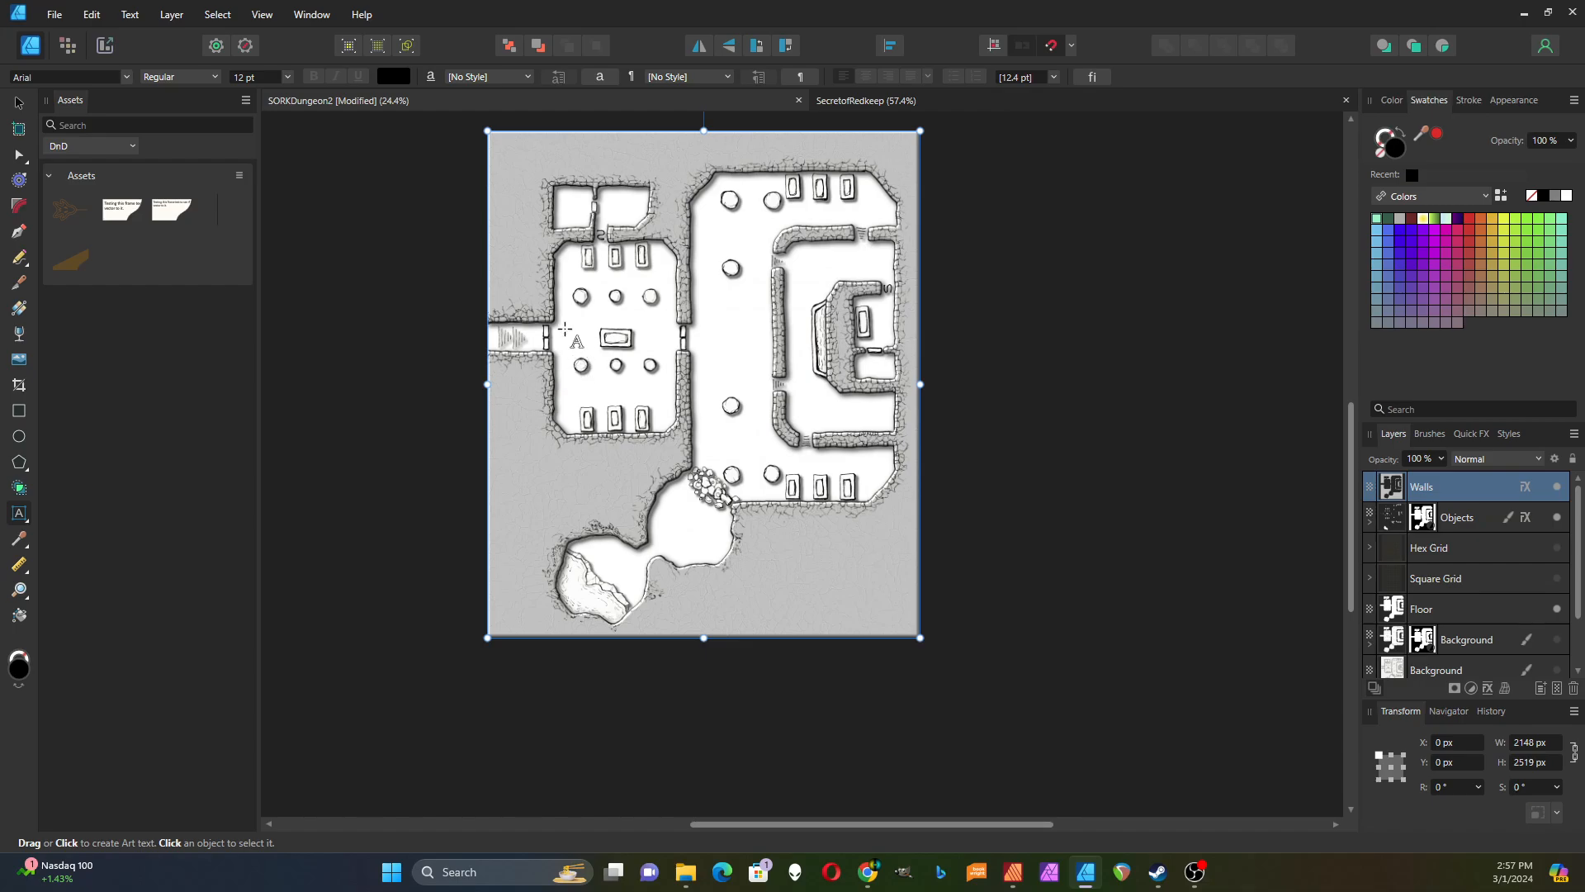
{"action": "left_click_drag", "start_coordinate": [570, 329], "coordinate": [587, 352]}
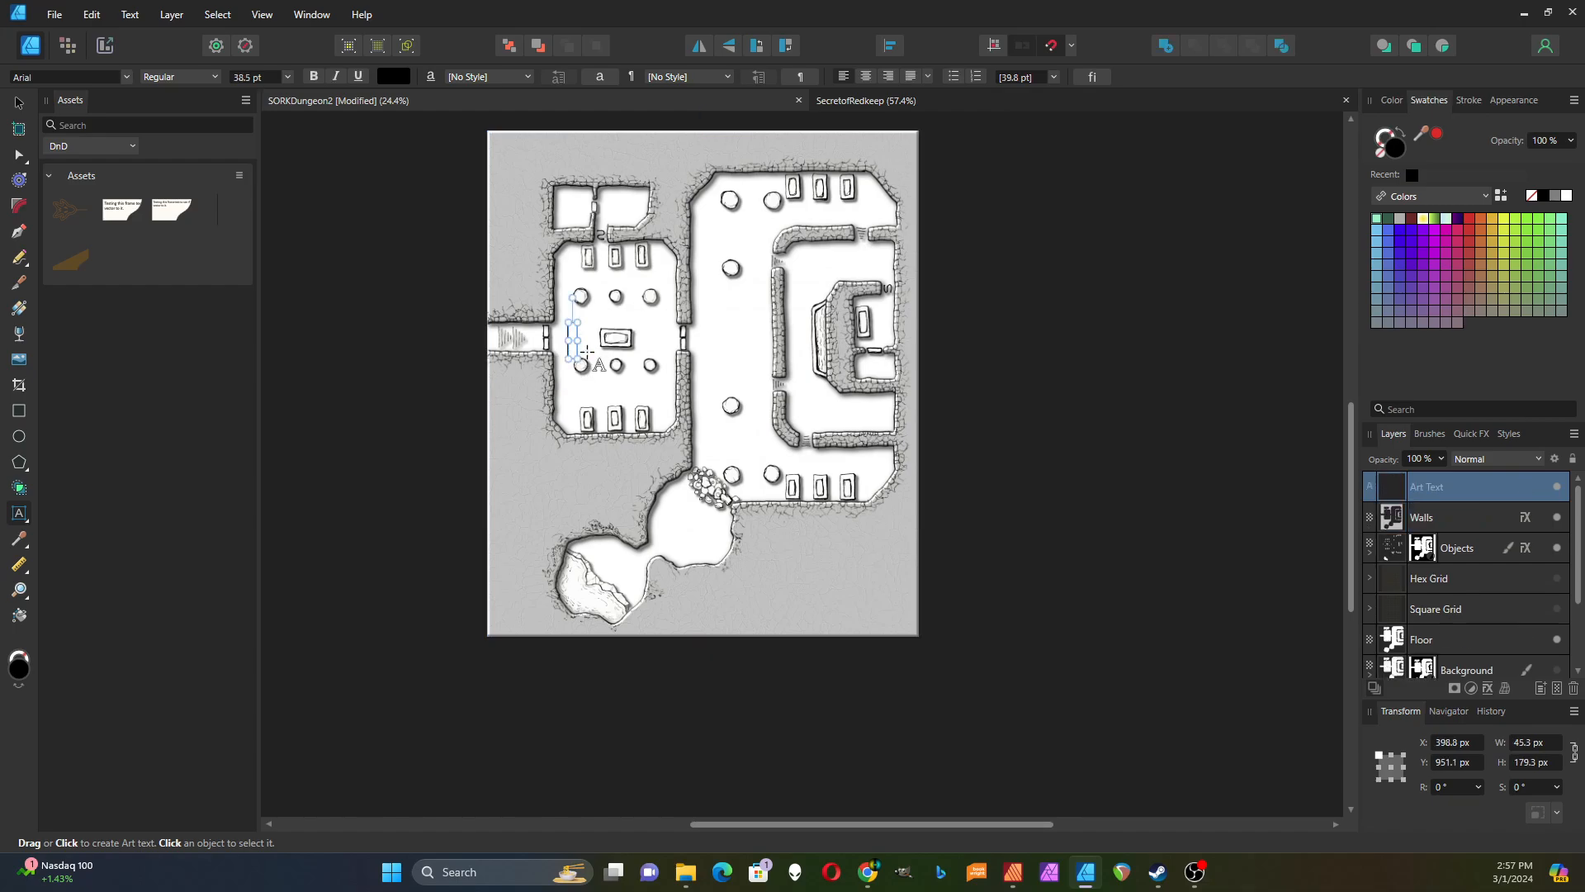
{"action": "type", "text": "1"}
{"action": "key", "text": "Escape"}
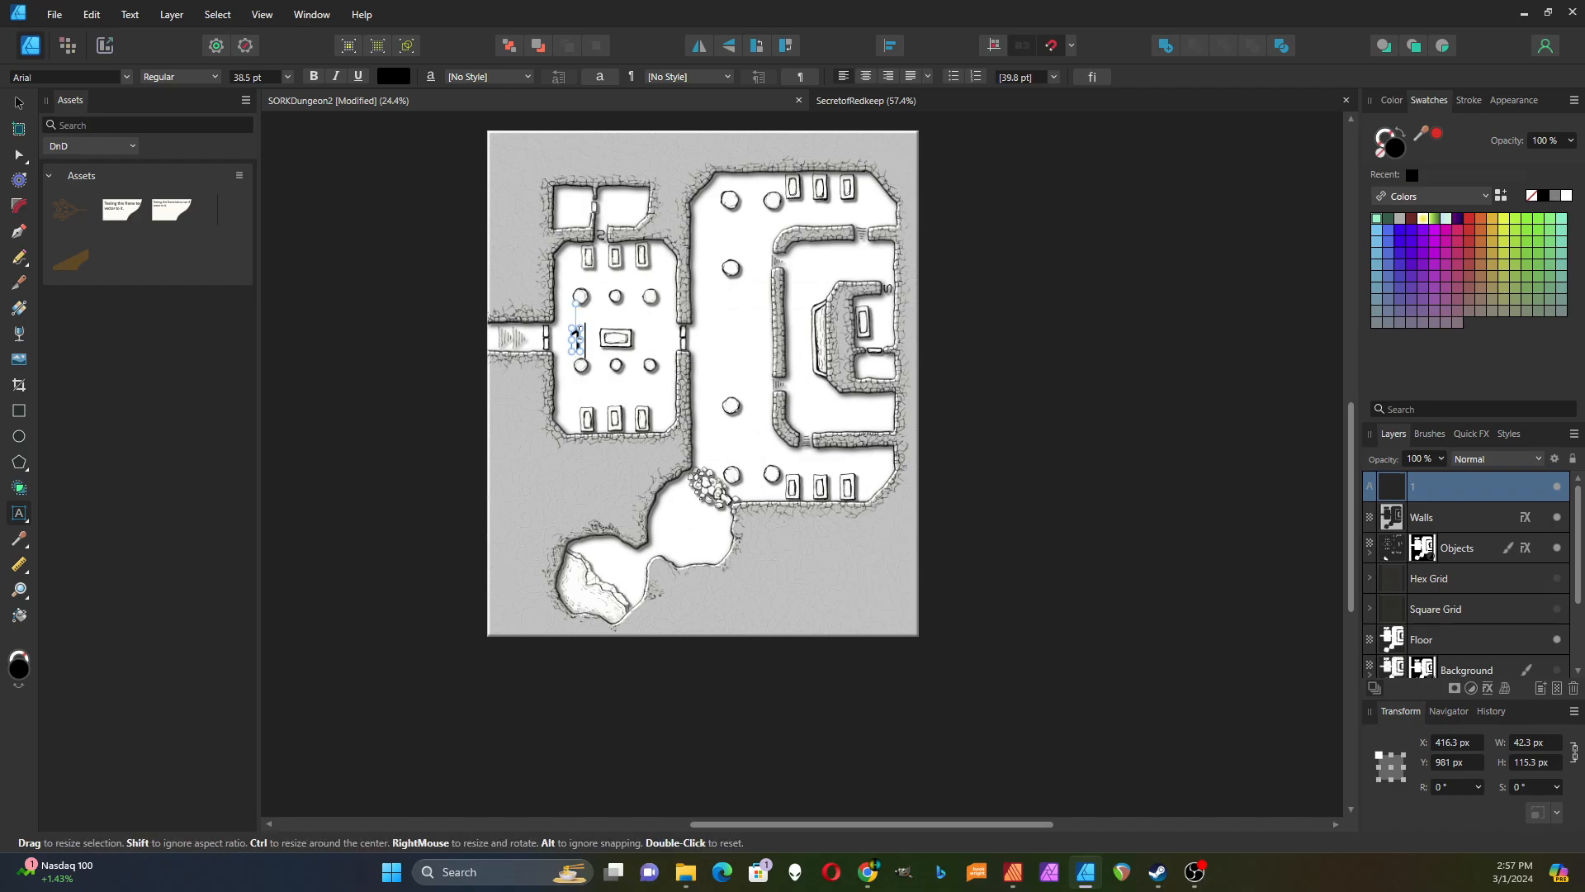
{"action": "left_click", "coordinate": [19, 103]}
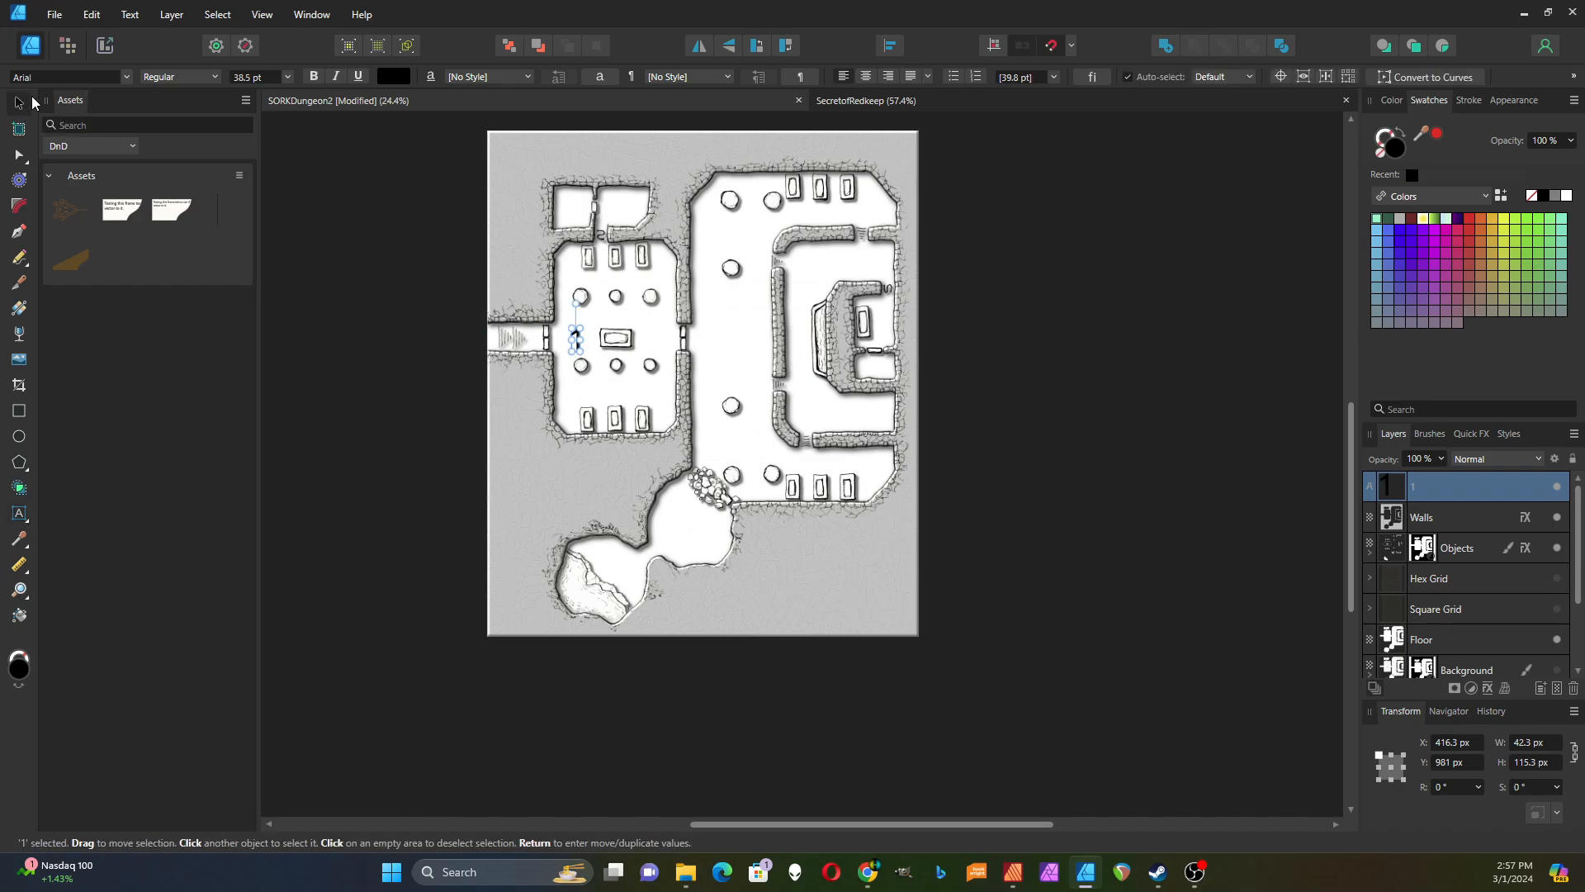
Step: Change the font of the room label "1" to the recently used Gentium Plus
{"action": "left_click", "coordinate": [127, 77]}
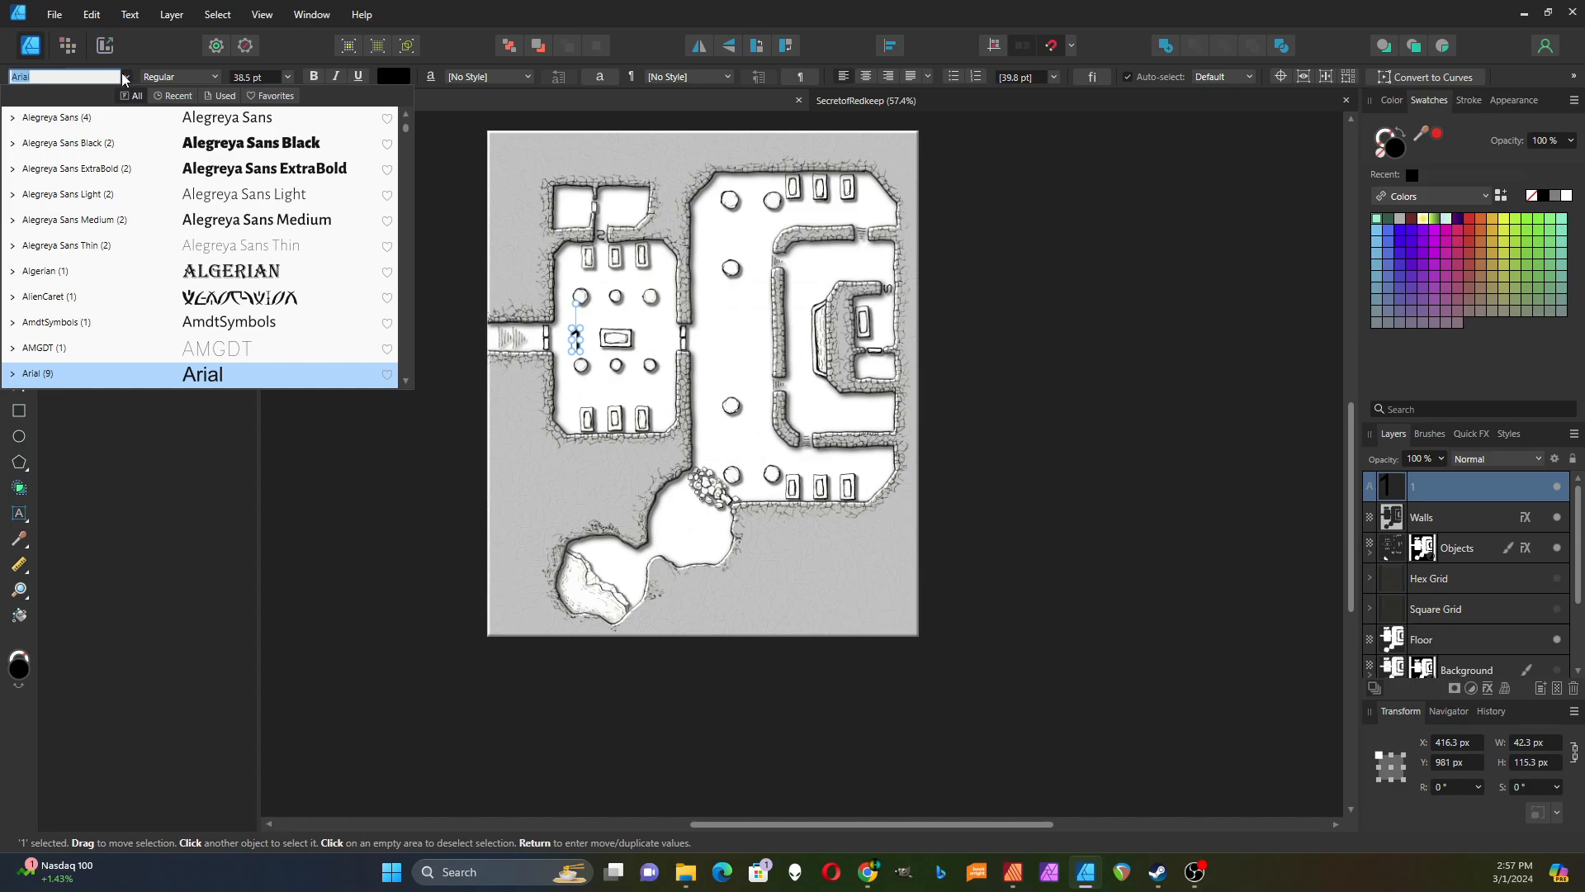
{"action": "left_click", "coordinate": [173, 96]}
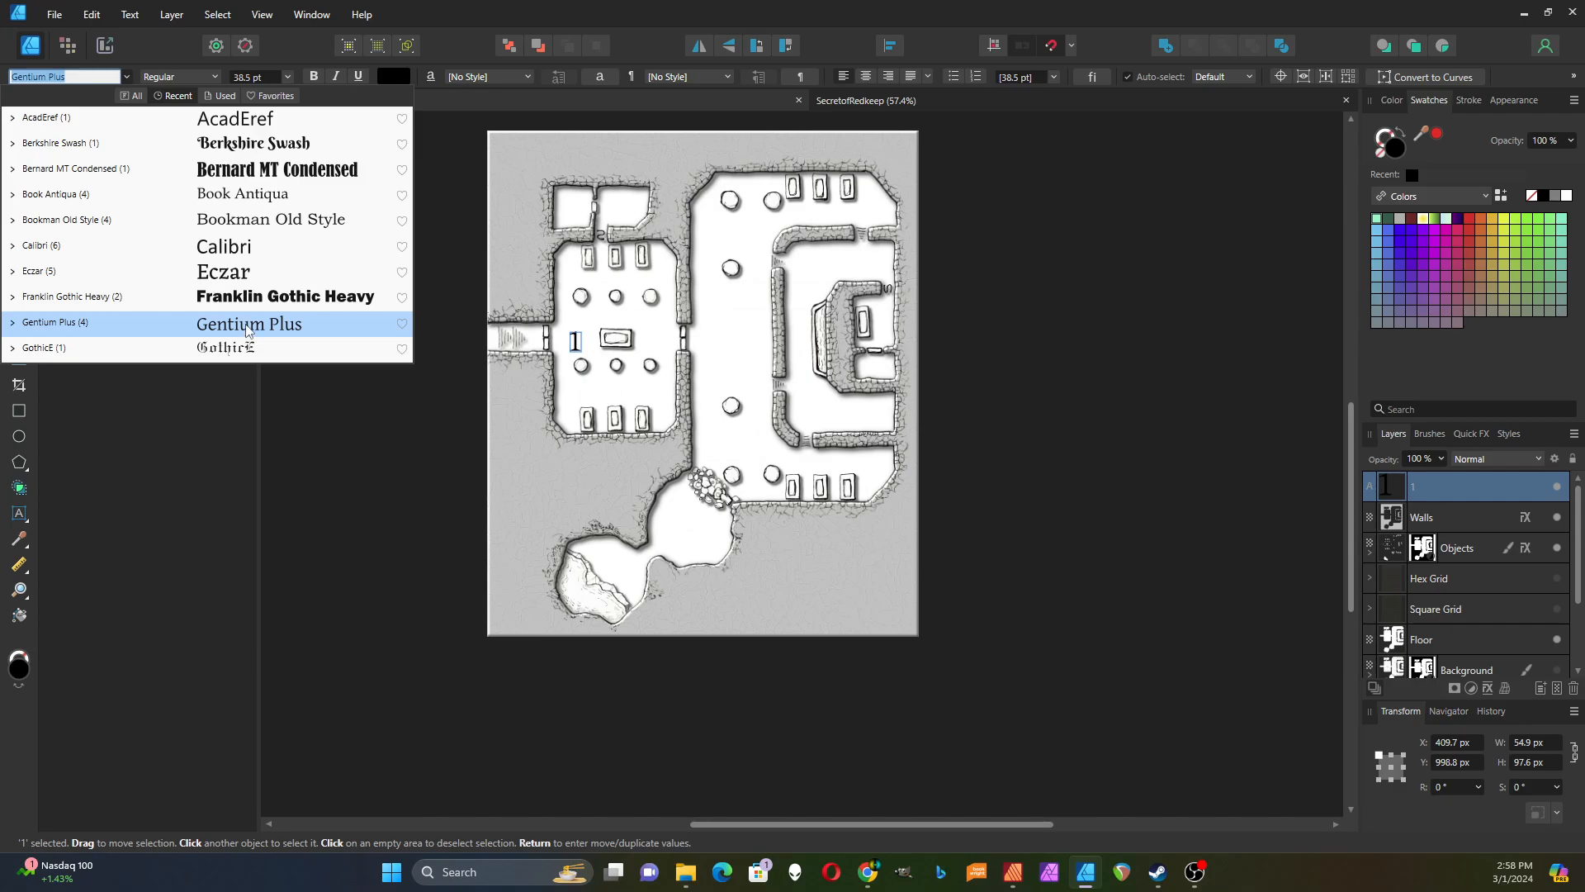
{"action": "left_click", "coordinate": [247, 323]}
{"action": "scroll", "coordinate": [568, 344], "scroll_direction": "up", "scroll_amount": 2}
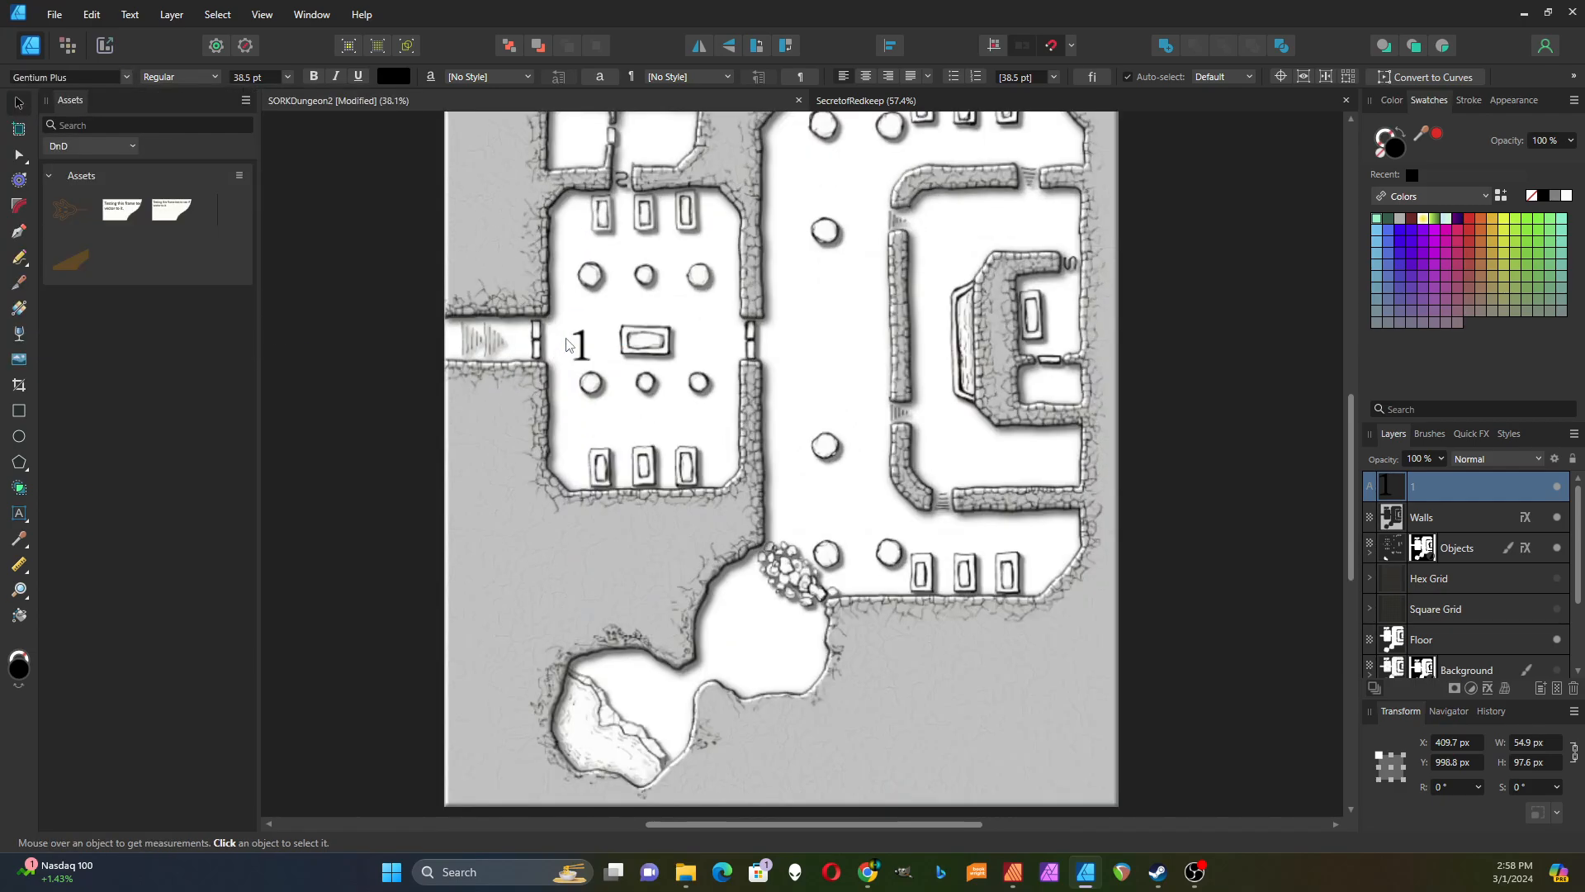
{"action": "scroll", "coordinate": [568, 344], "scroll_direction": "up", "scroll_amount": 2}
Step: Duplicate the "1" label and place the copy in the eastern of the two small rooms north of the pillared room
{"action": "left_click", "coordinate": [589, 363]}
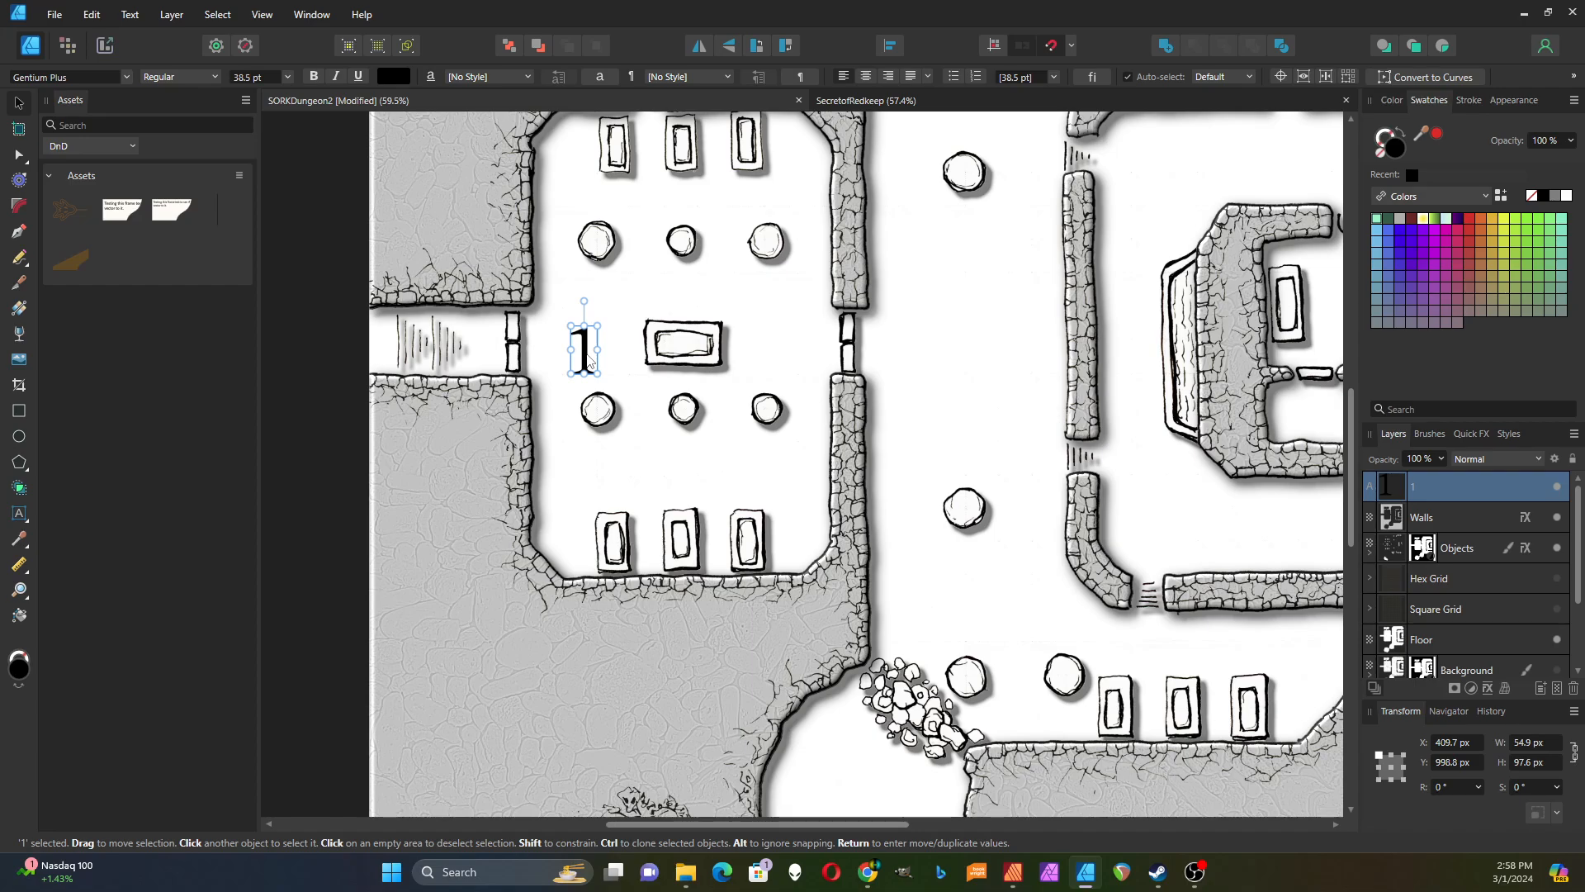
{"action": "key", "text": "ctrl+j"}
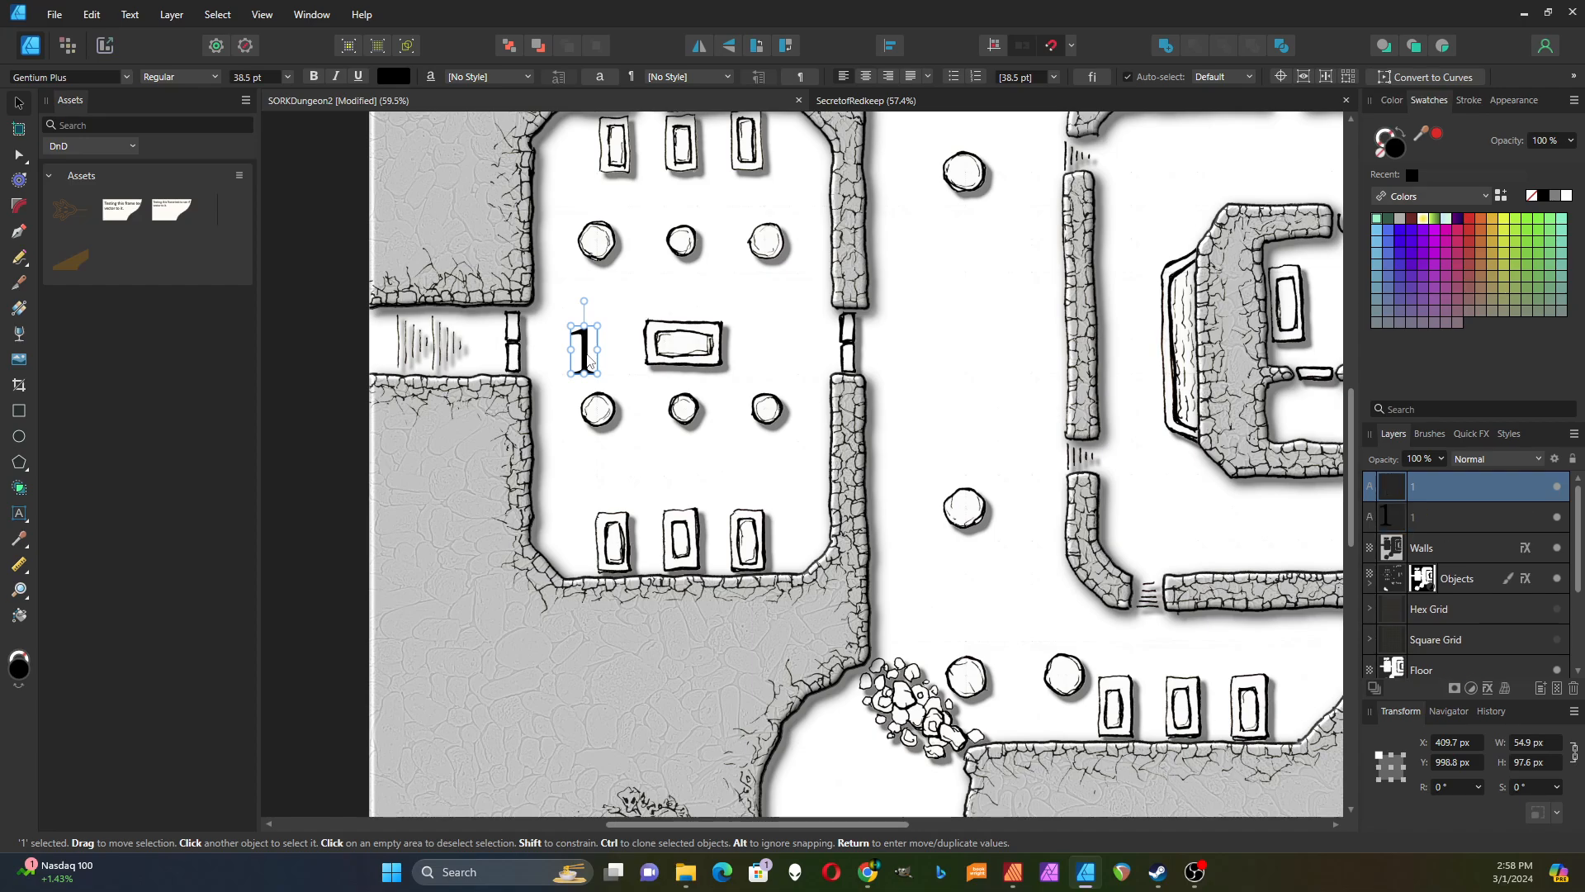
{"action": "left_click_drag", "start_coordinate": [589, 360], "coordinate": [968, 376]}
{"action": "scroll", "coordinate": [964, 373], "scroll_direction": "down", "scroll_amount": 3}
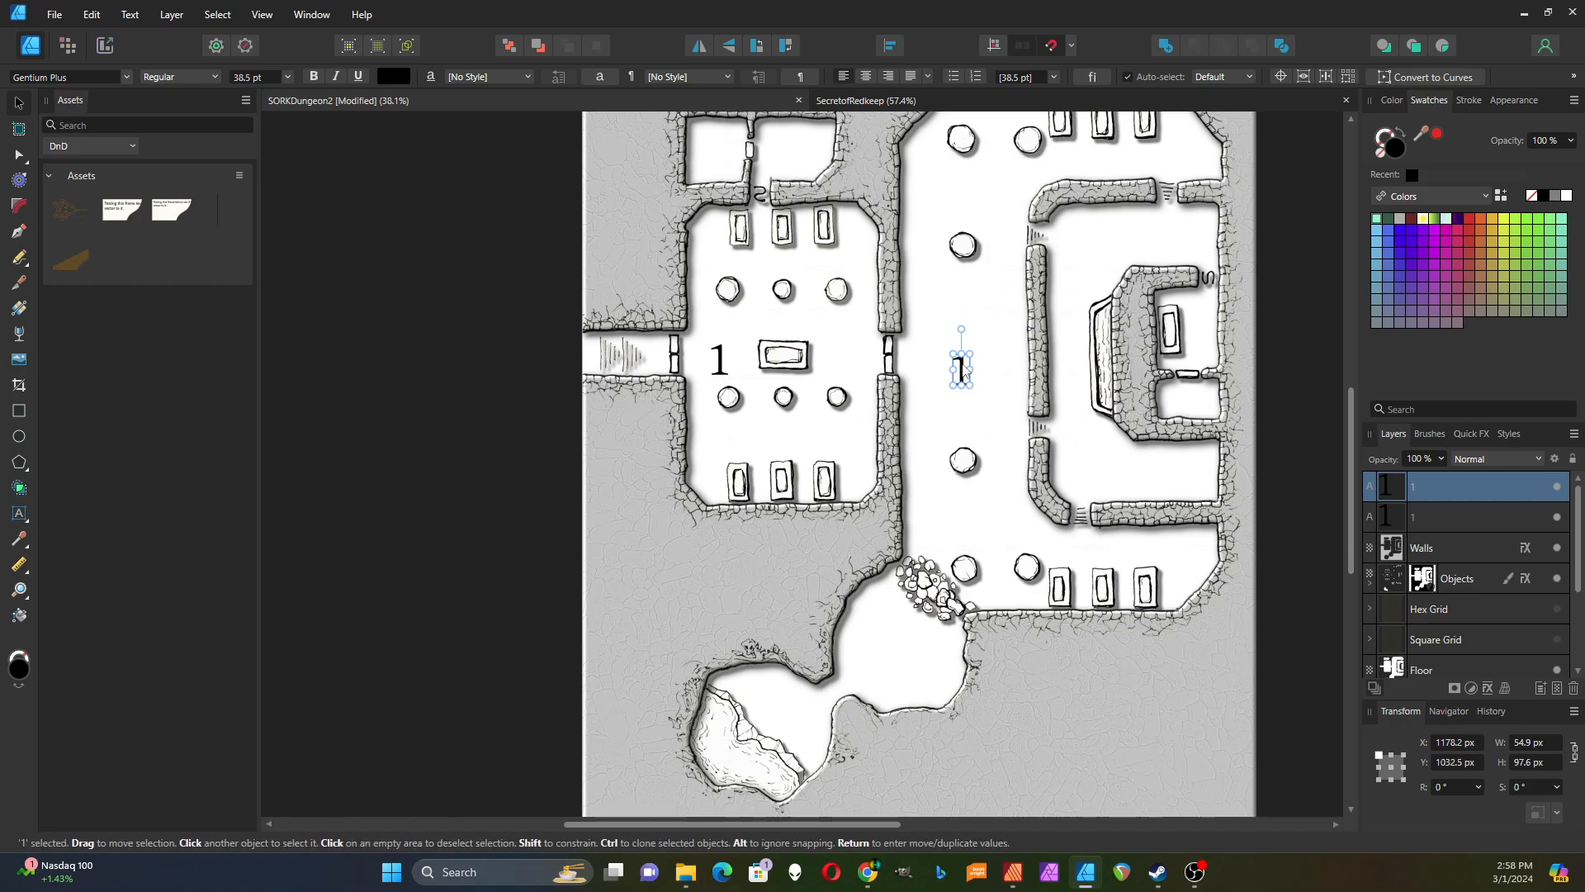
{"action": "left_click_drag", "start_coordinate": [964, 372], "coordinate": [793, 152]}
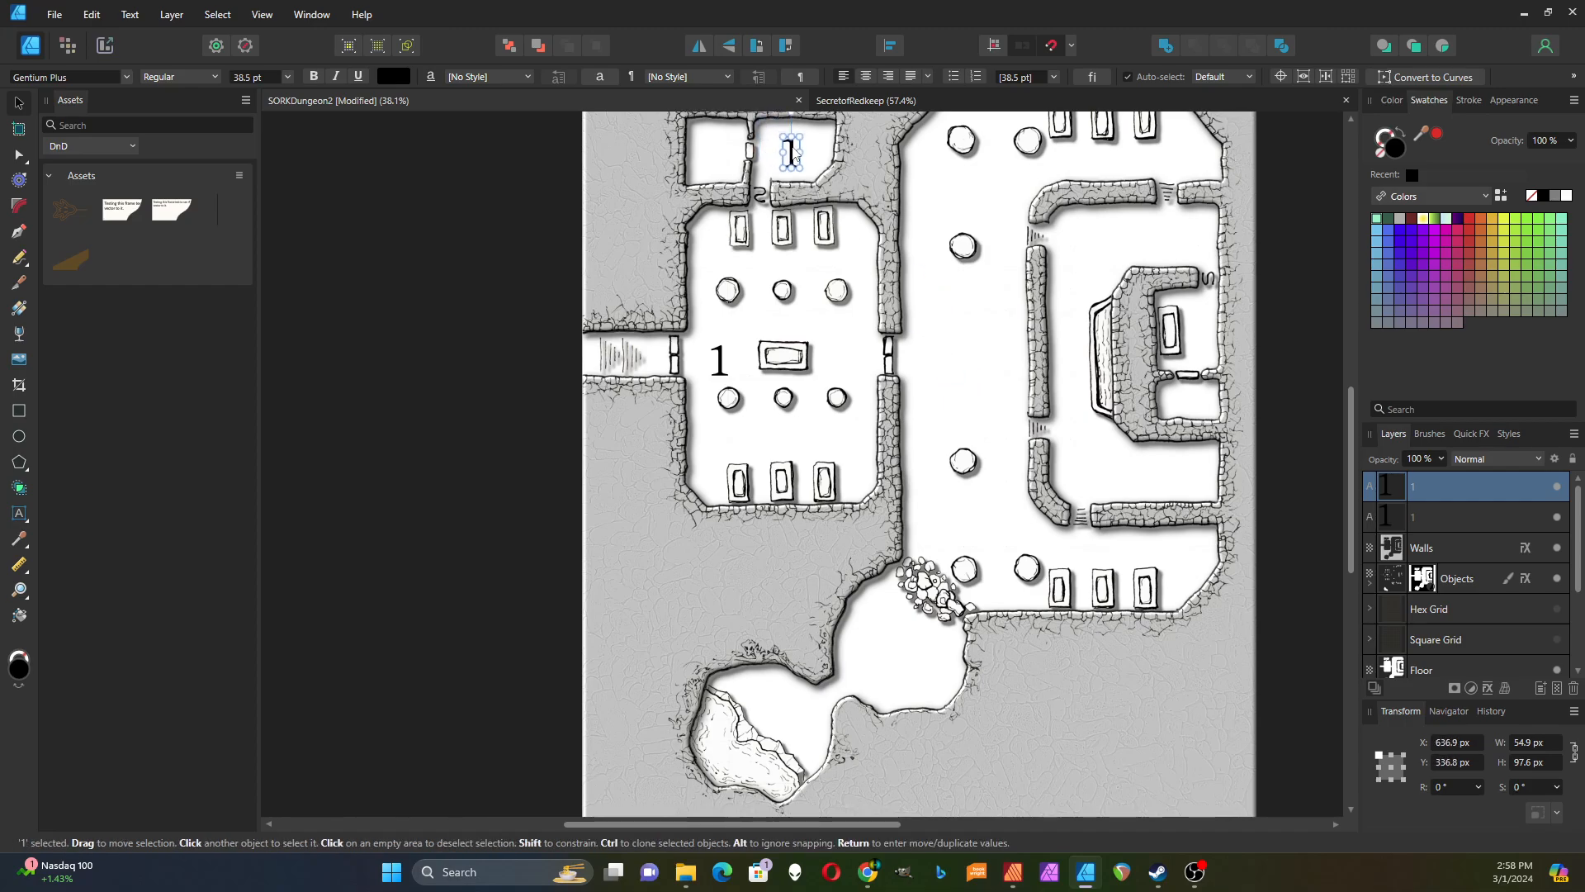
Step: Change the copied label to "2" and make both room labels bold at 28.4 pt
{"action": "double_click", "coordinate": [792, 153]}
{"action": "type", "text": "2"}
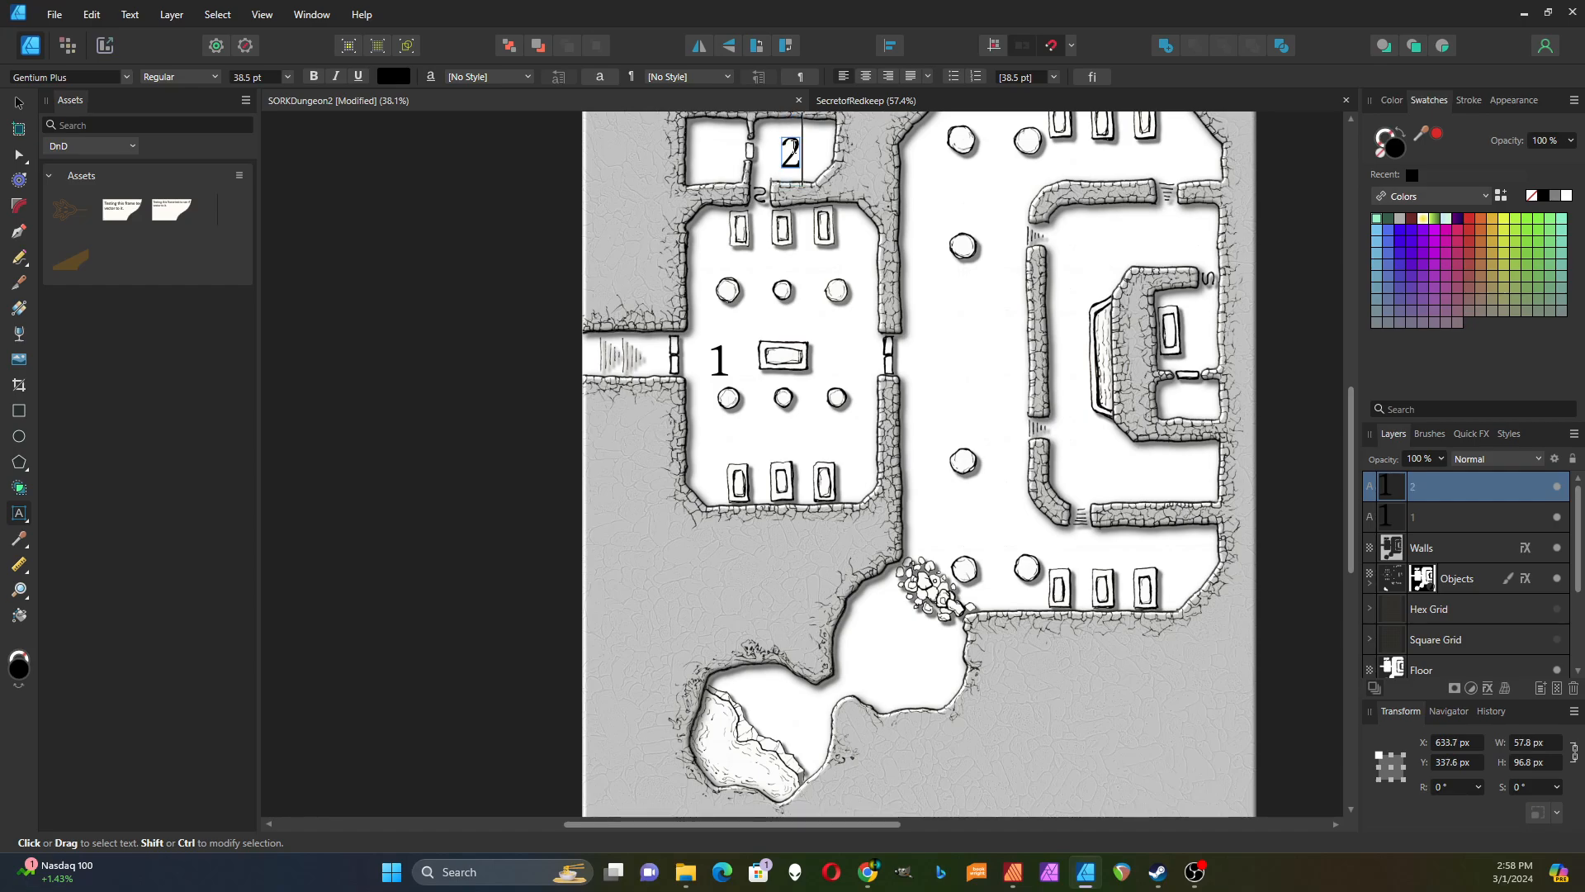
{"action": "key", "text": "Escape"}
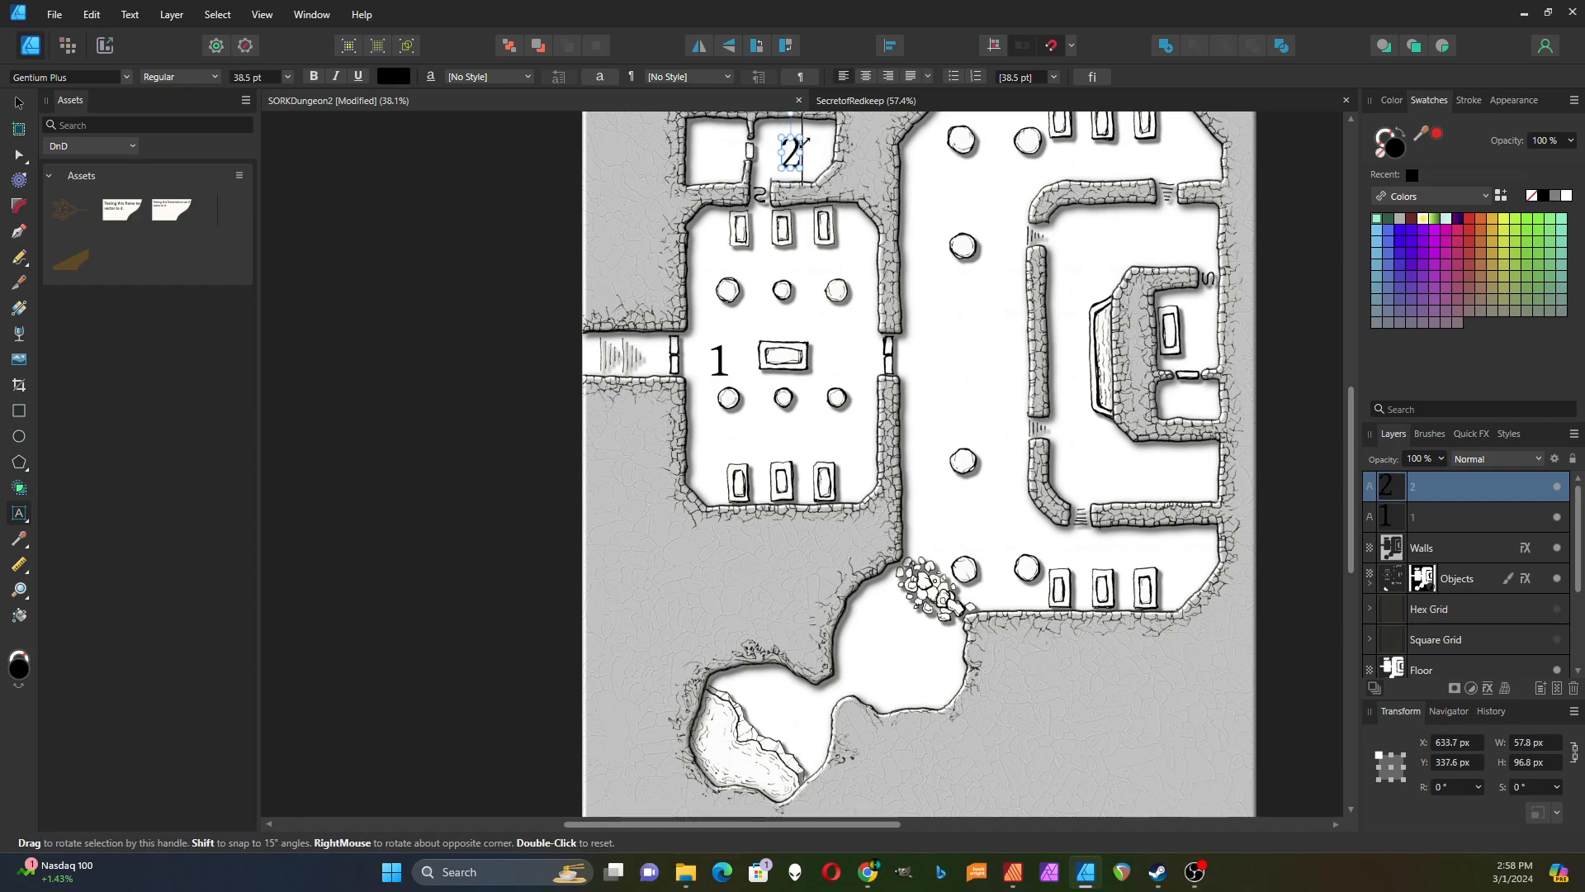
{"action": "scroll", "coordinate": [812, 157], "scroll_direction": "up", "scroll_amount": 3}
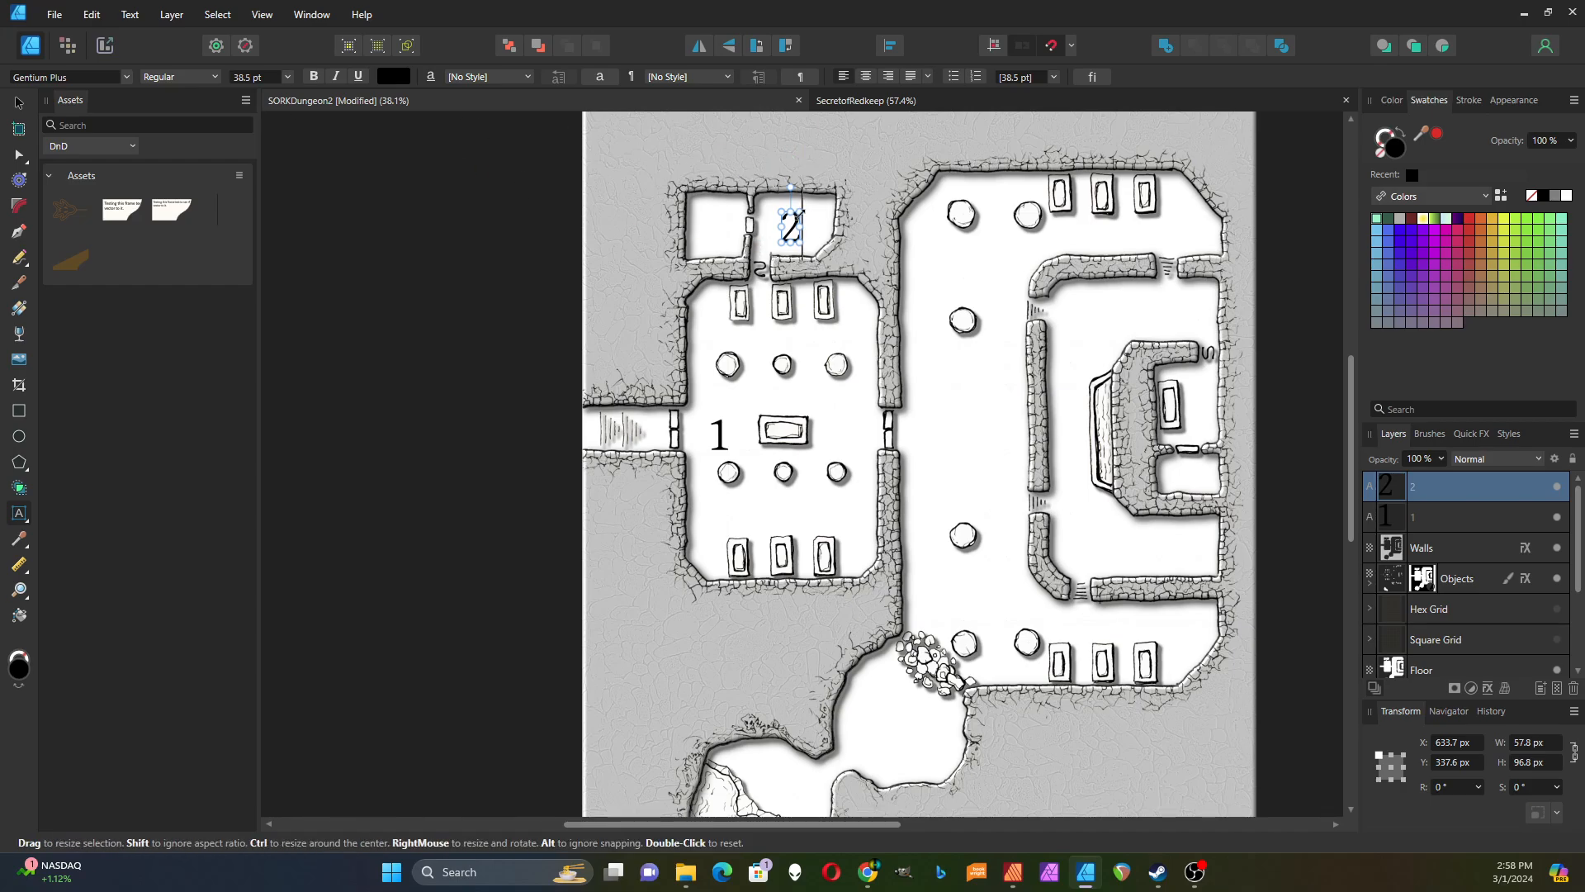
{"action": "double_click", "coordinate": [788, 220]}
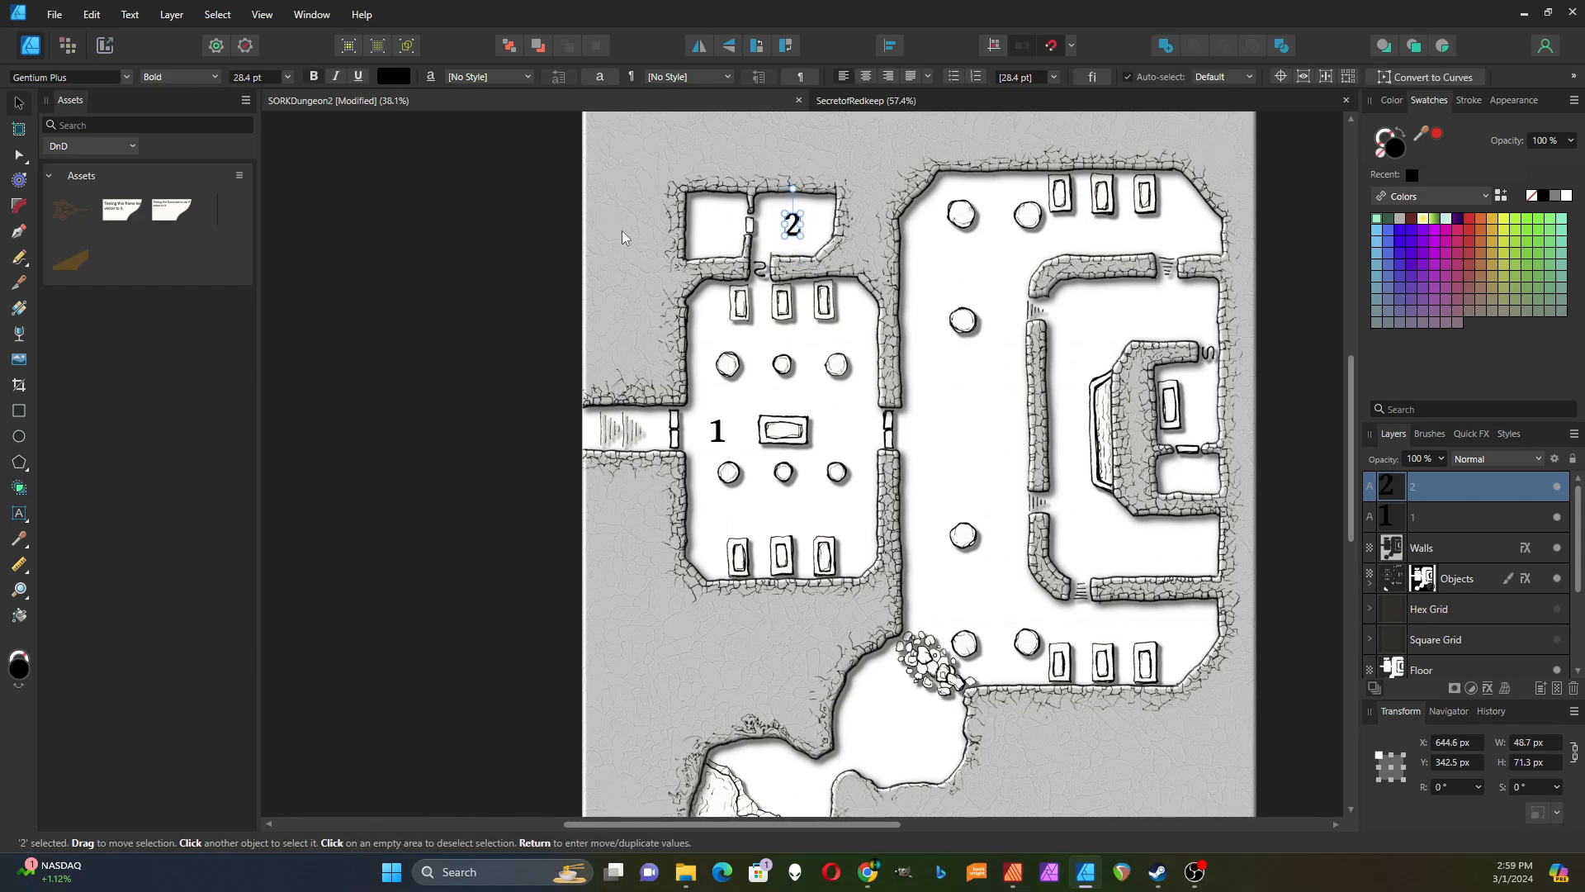
Step: Place copies of the "2" label in the neighbouring small room, the large hall, the three inner chambers and both cave rooms
{"action": "key", "text": "ctrl+j"}
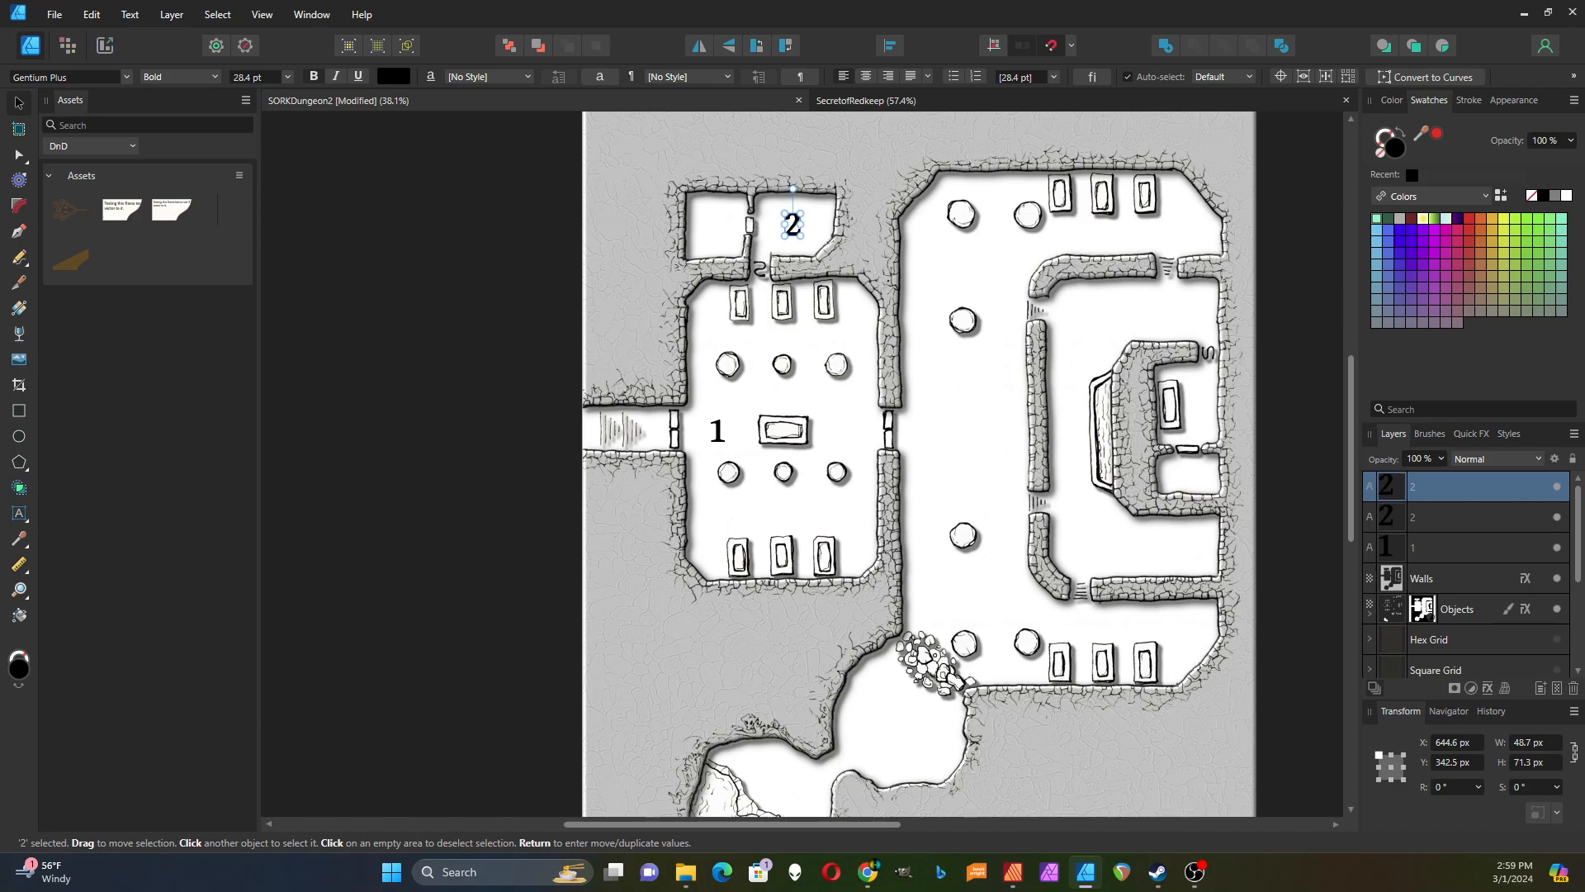
{"action": "left_click_drag", "start_coordinate": [798, 233], "coordinate": [715, 233]}
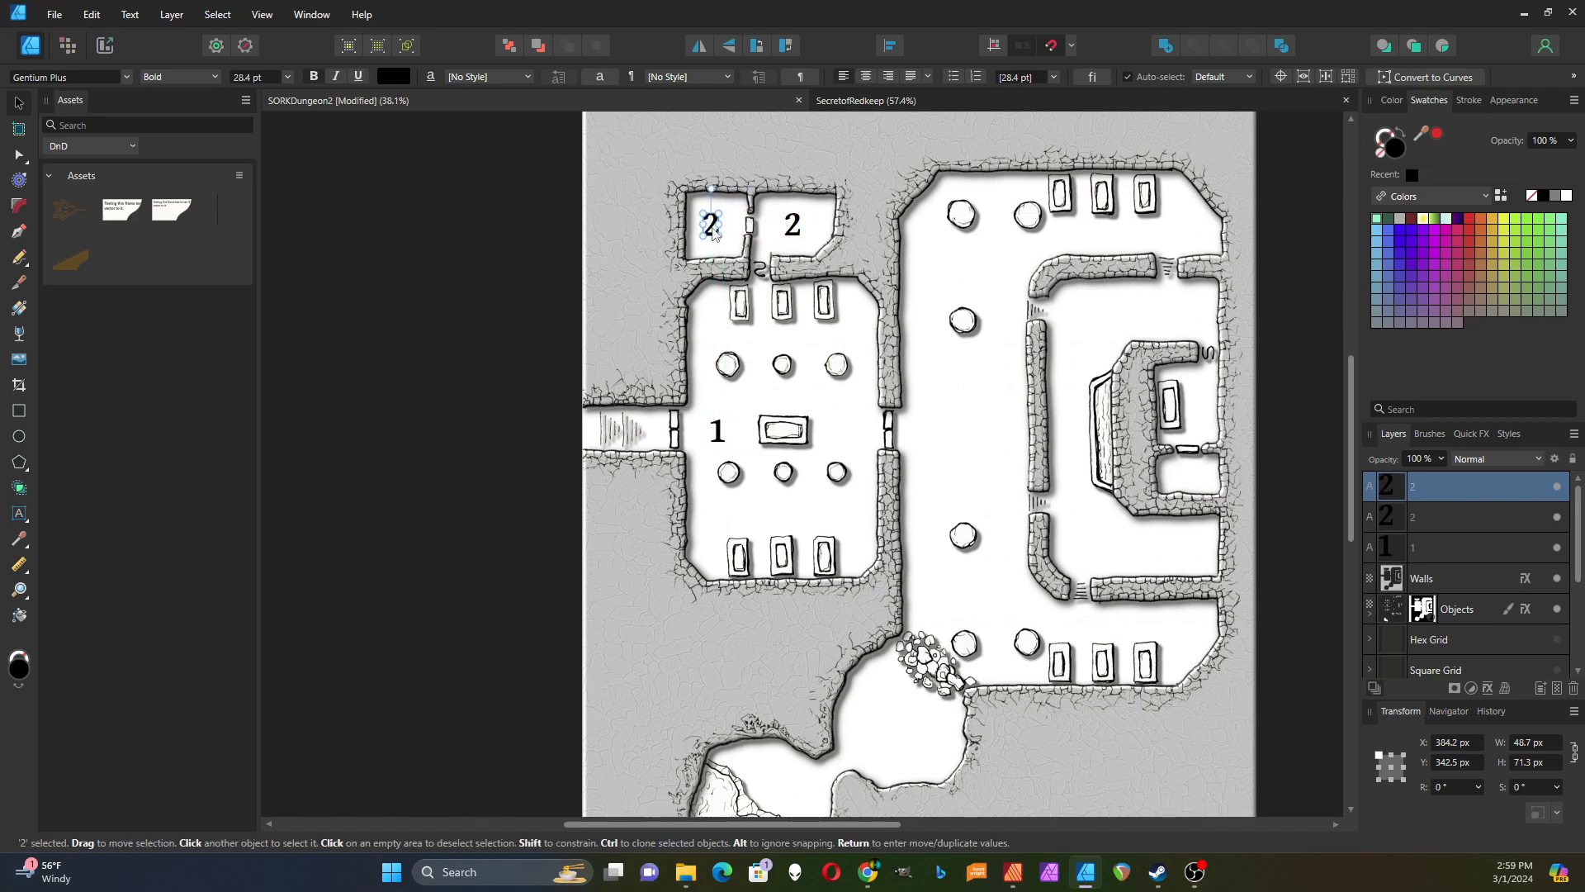
{"action": "left_click_drag", "start_coordinate": [718, 230], "coordinate": [725, 233]}
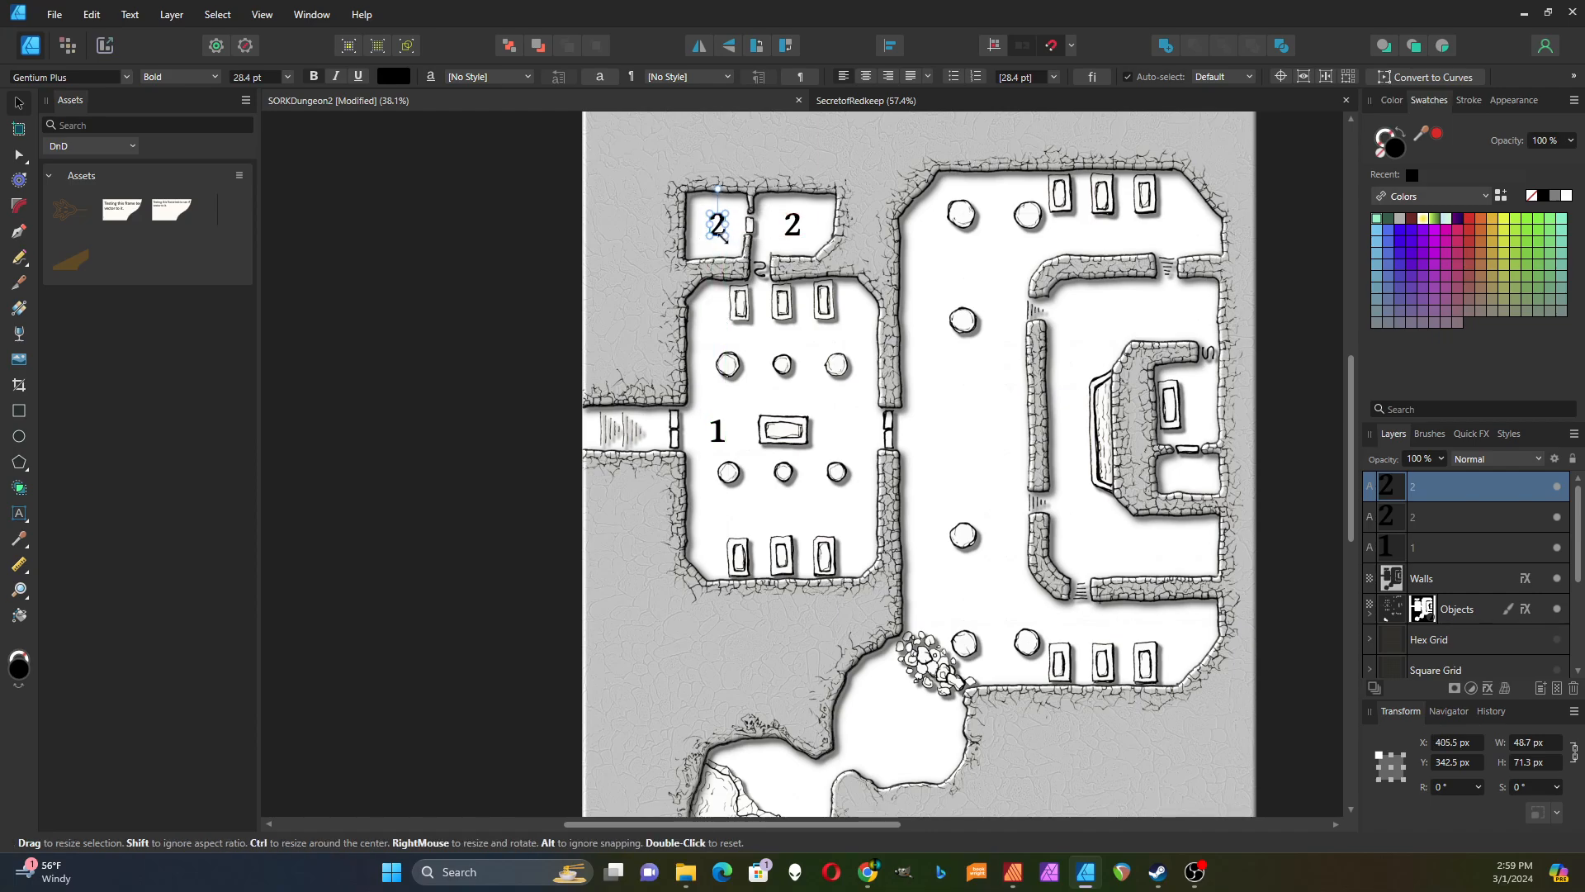
{"action": "key", "text": "ctrl+j"}
{"action": "left_click_drag", "start_coordinate": [719, 233], "coordinate": [969, 443]}
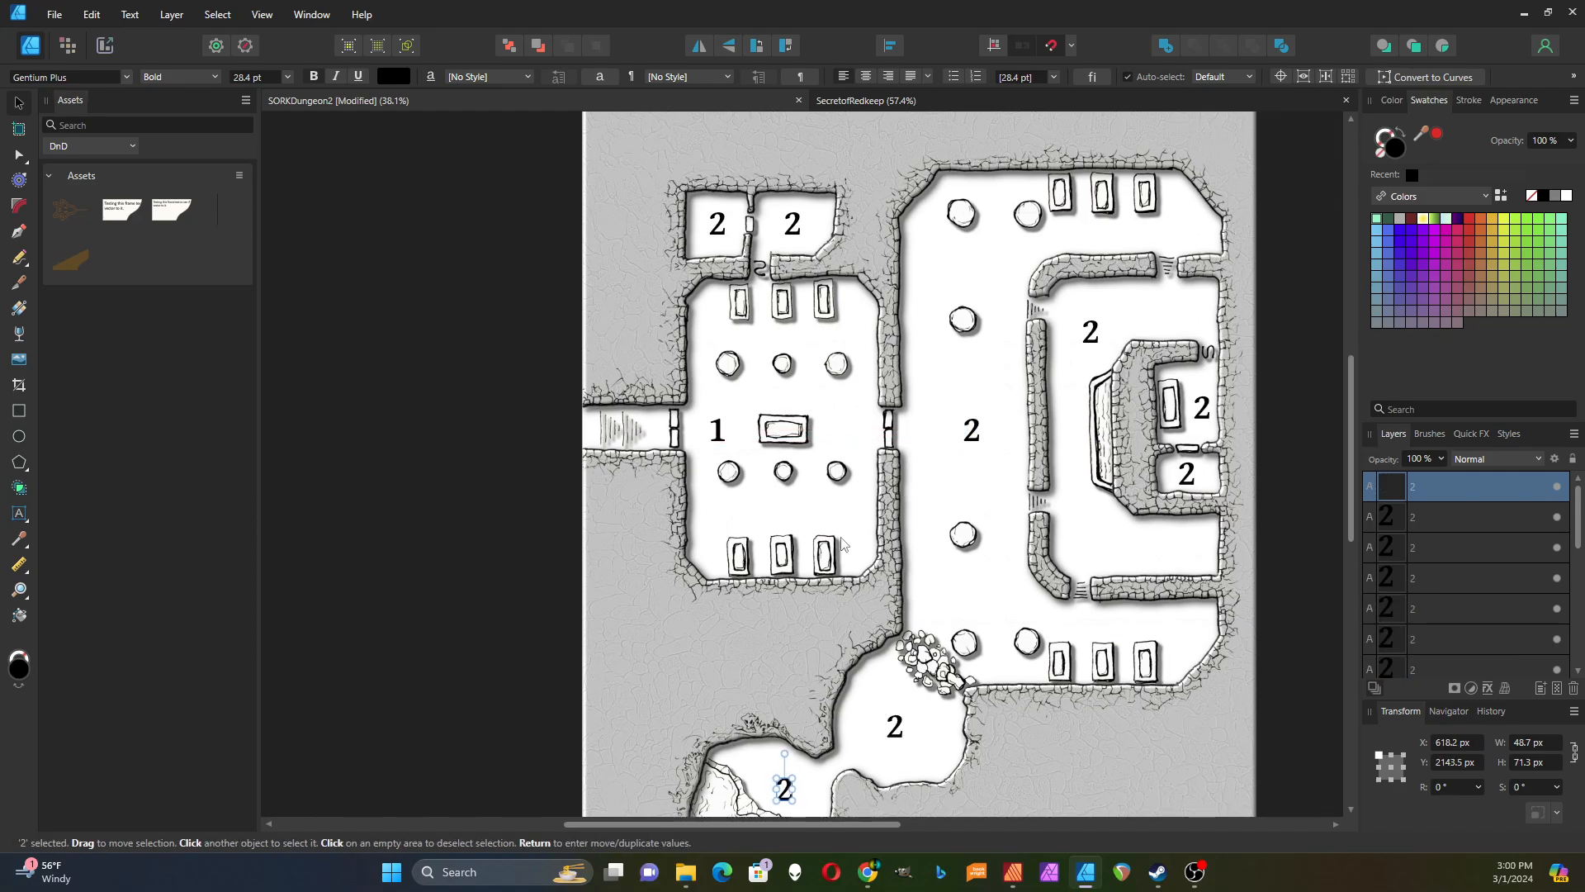
Step: Renumber the label in the small northwestern room to "3" and the one in the large pillared hall to "4"
{"action": "double_click", "coordinate": [717, 230]}
{"action": "double_click", "coordinate": [719, 230]}
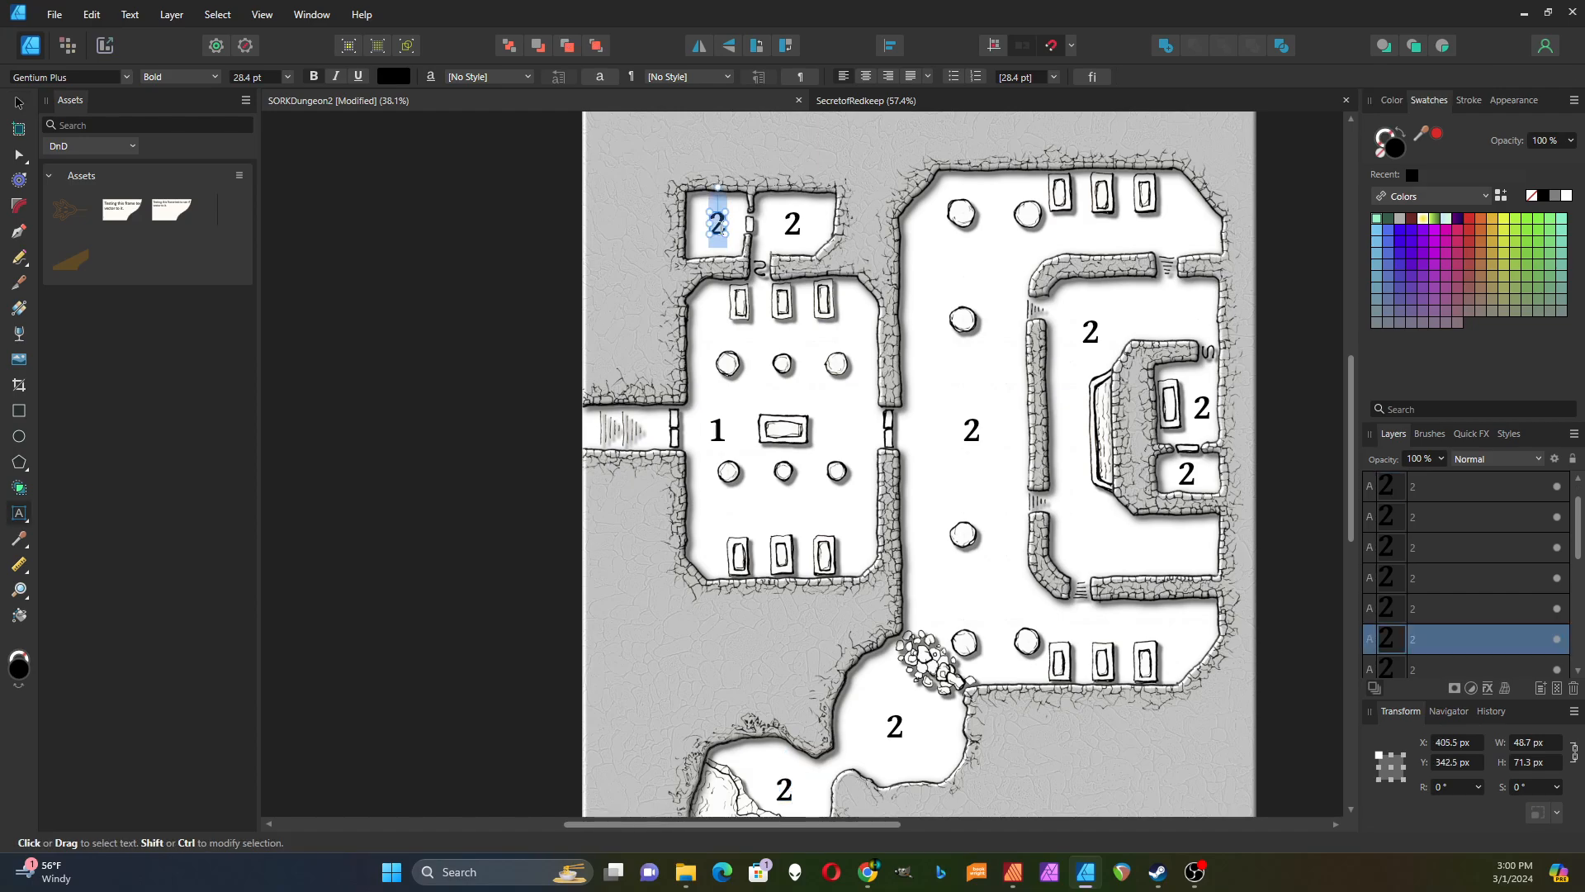
{"action": "type", "text": "3"}
{"action": "left_click", "coordinate": [963, 426]}
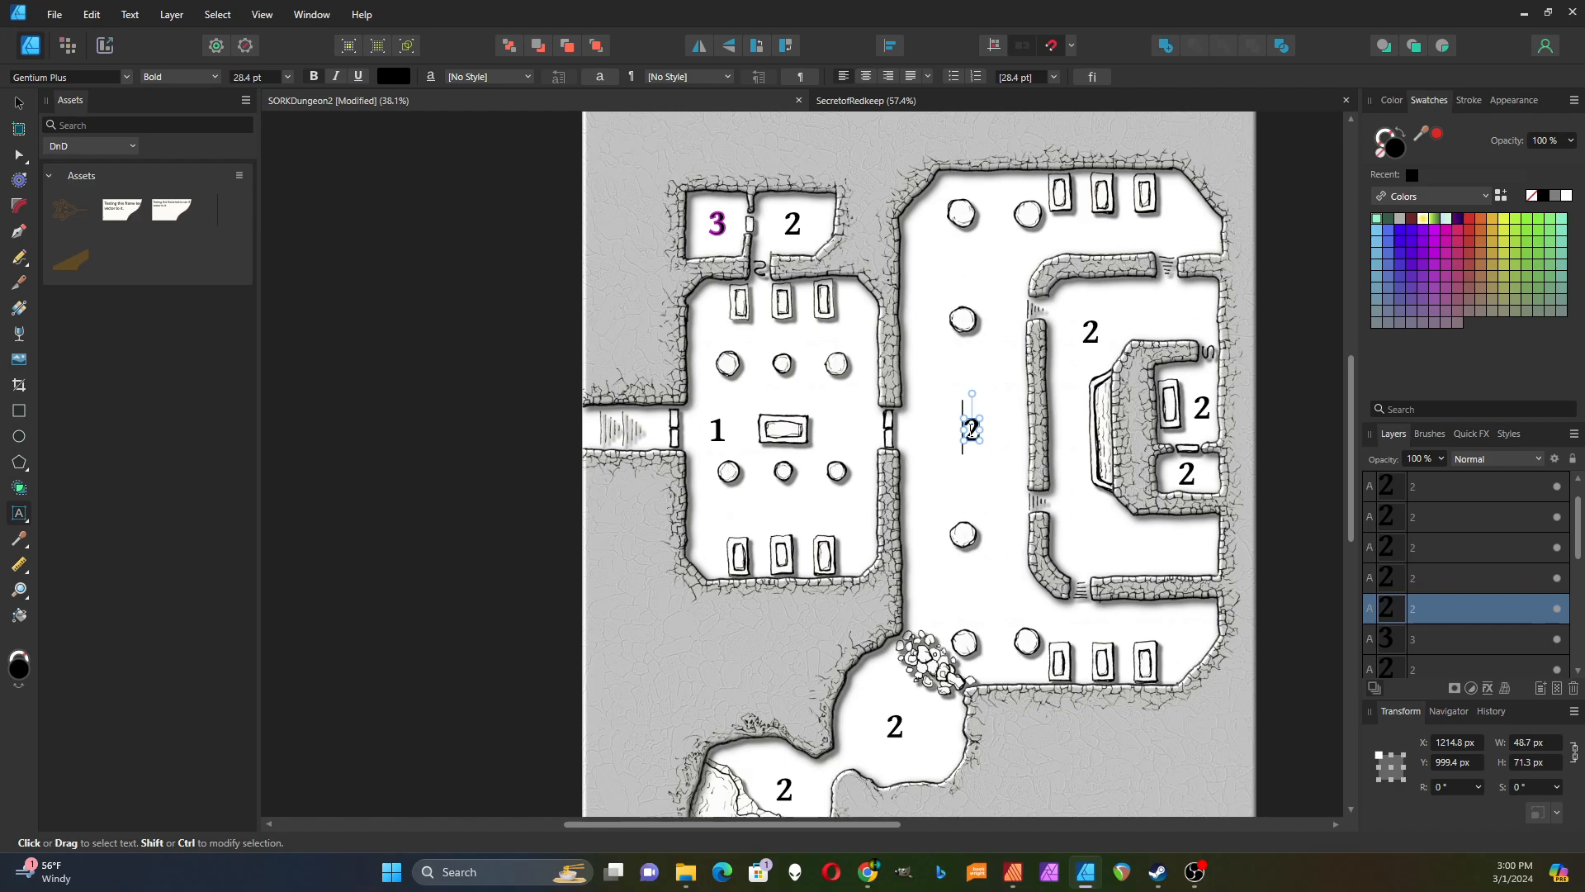
{"action": "double_click", "coordinate": [964, 427]}
{"action": "type", "text": "4"}
Step: Renumber the labels in the inner chambers to "5" for the outer one, "6" beside the altar and "7" in the small southern one
{"action": "left_click", "coordinate": [1098, 335]}
{"action": "double_click", "coordinate": [1094, 333]}
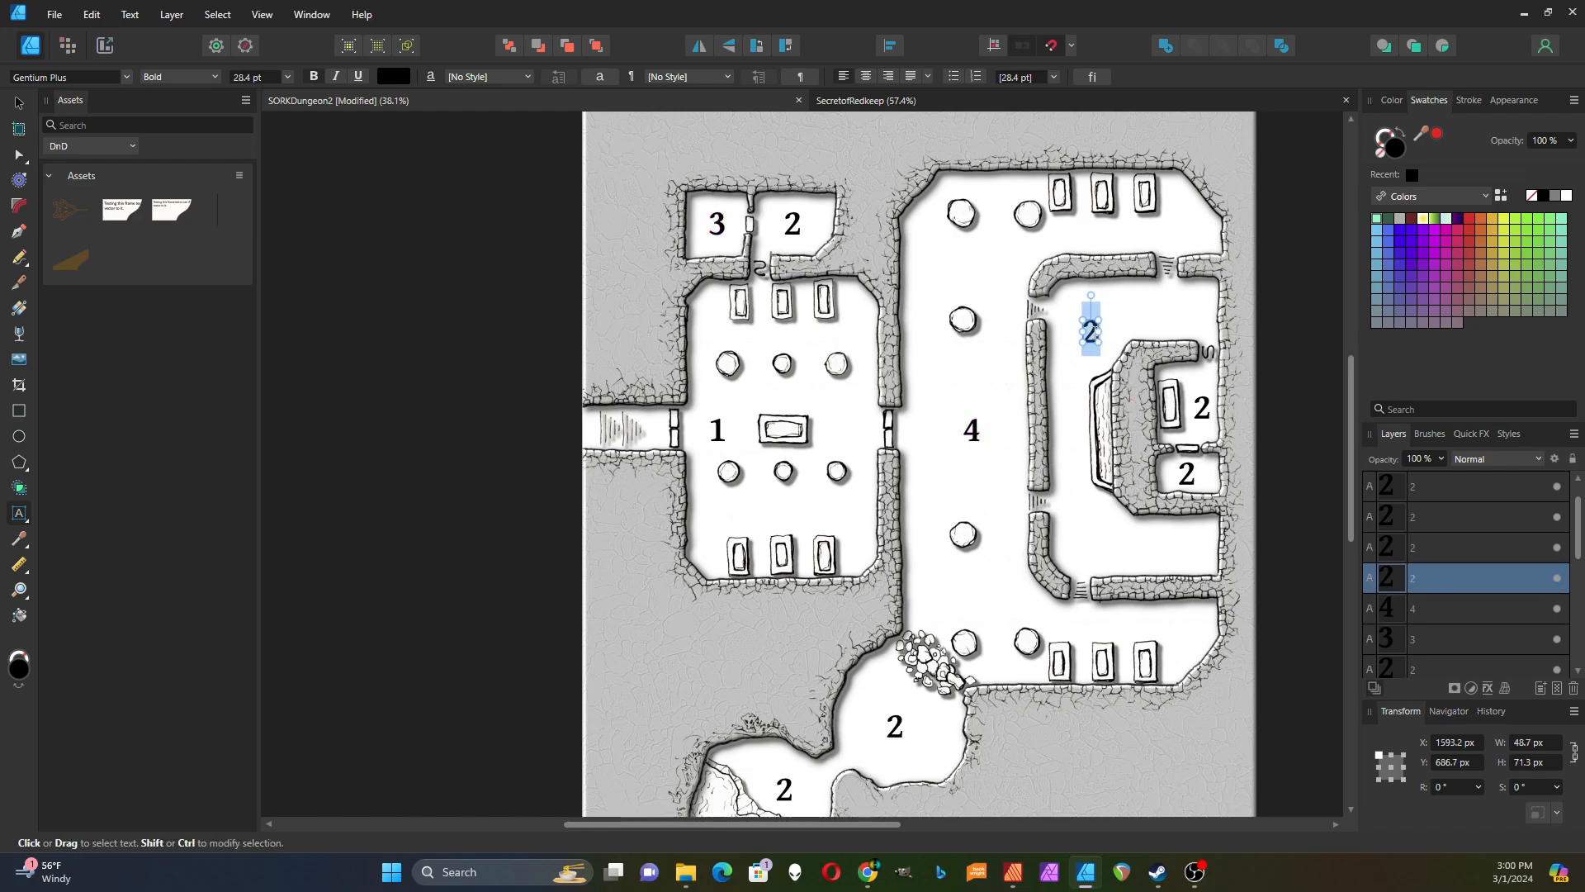
{"action": "type", "text": "5"}
{"action": "left_click", "coordinate": [1205, 404]}
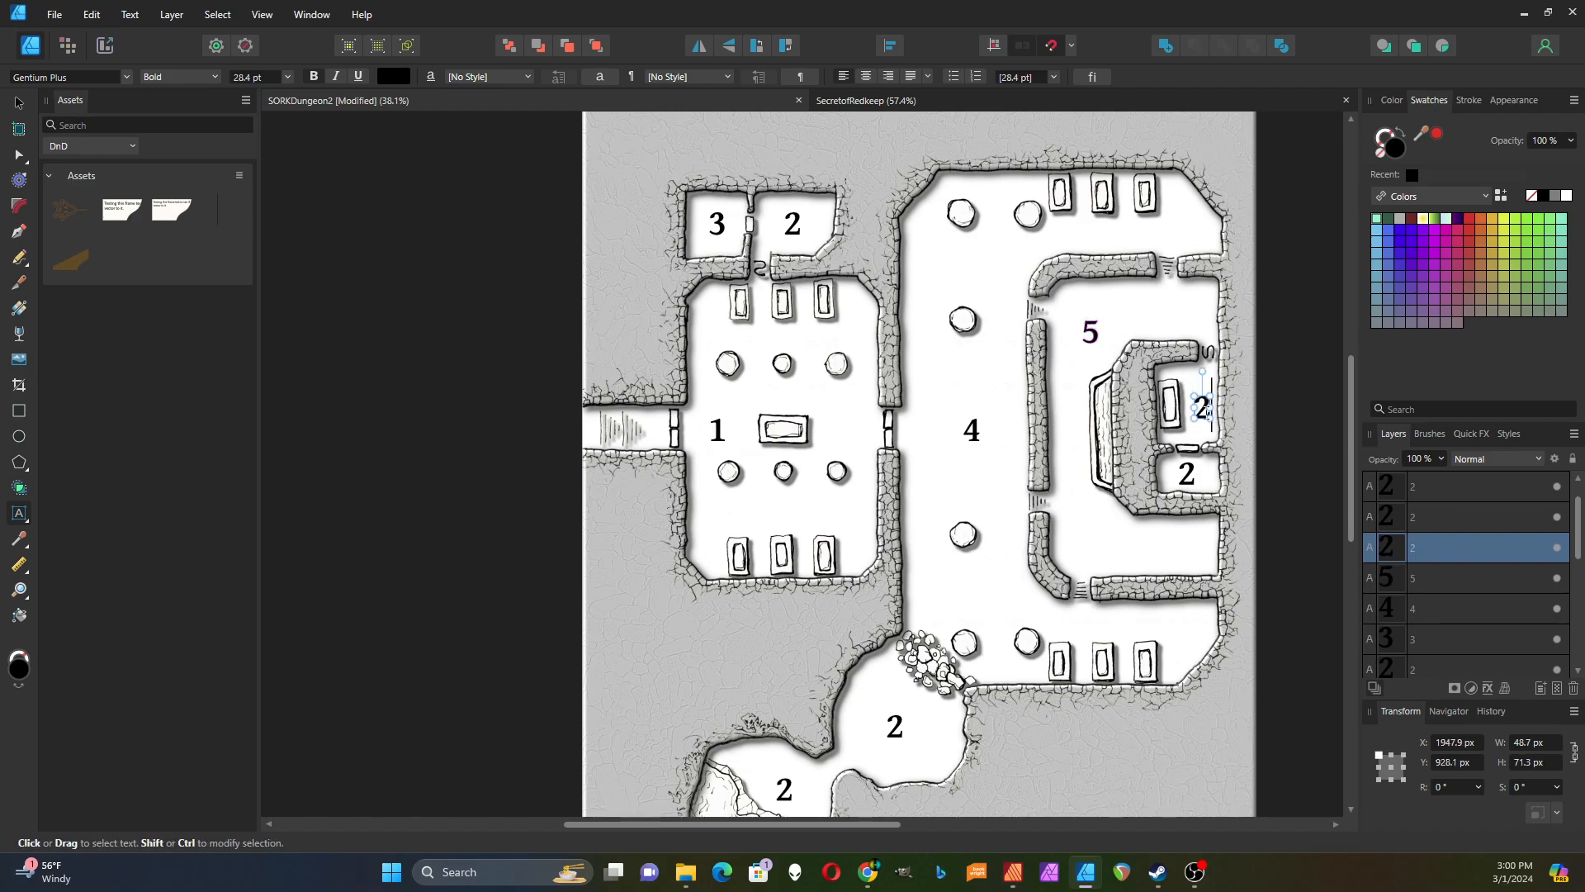
{"action": "double_click", "coordinate": [1206, 407]}
{"action": "type", "text": "6"}
{"action": "double_click", "coordinate": [1187, 473]}
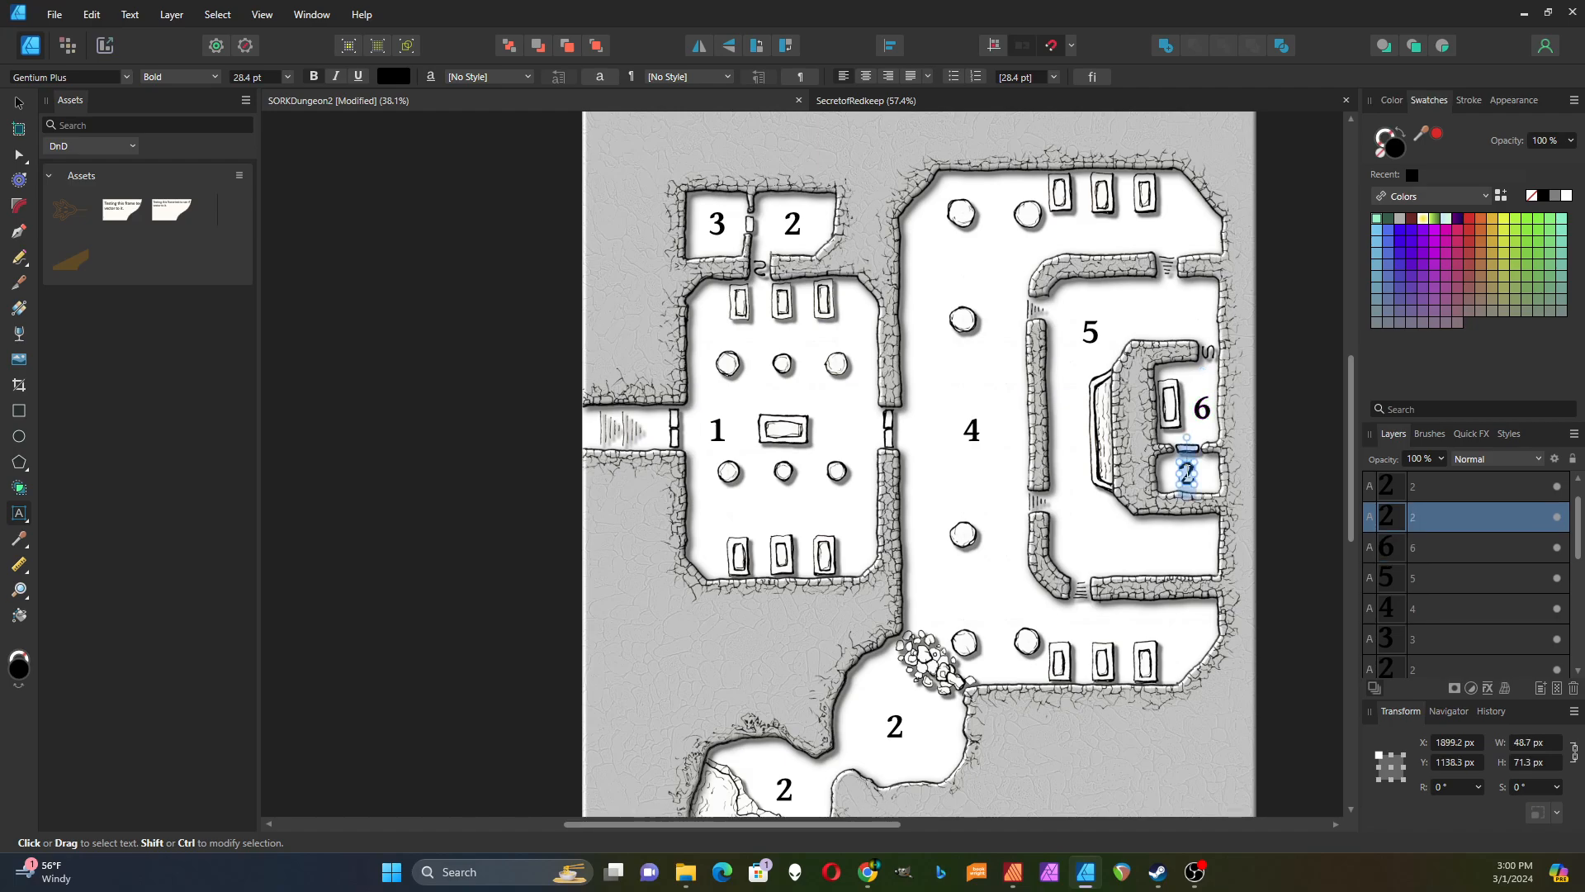
{"action": "type", "text": "7"}
Step: Renumber the cave labels to "8" beside the rubble and "9" in the southwestern cave
{"action": "double_click", "coordinate": [895, 725]}
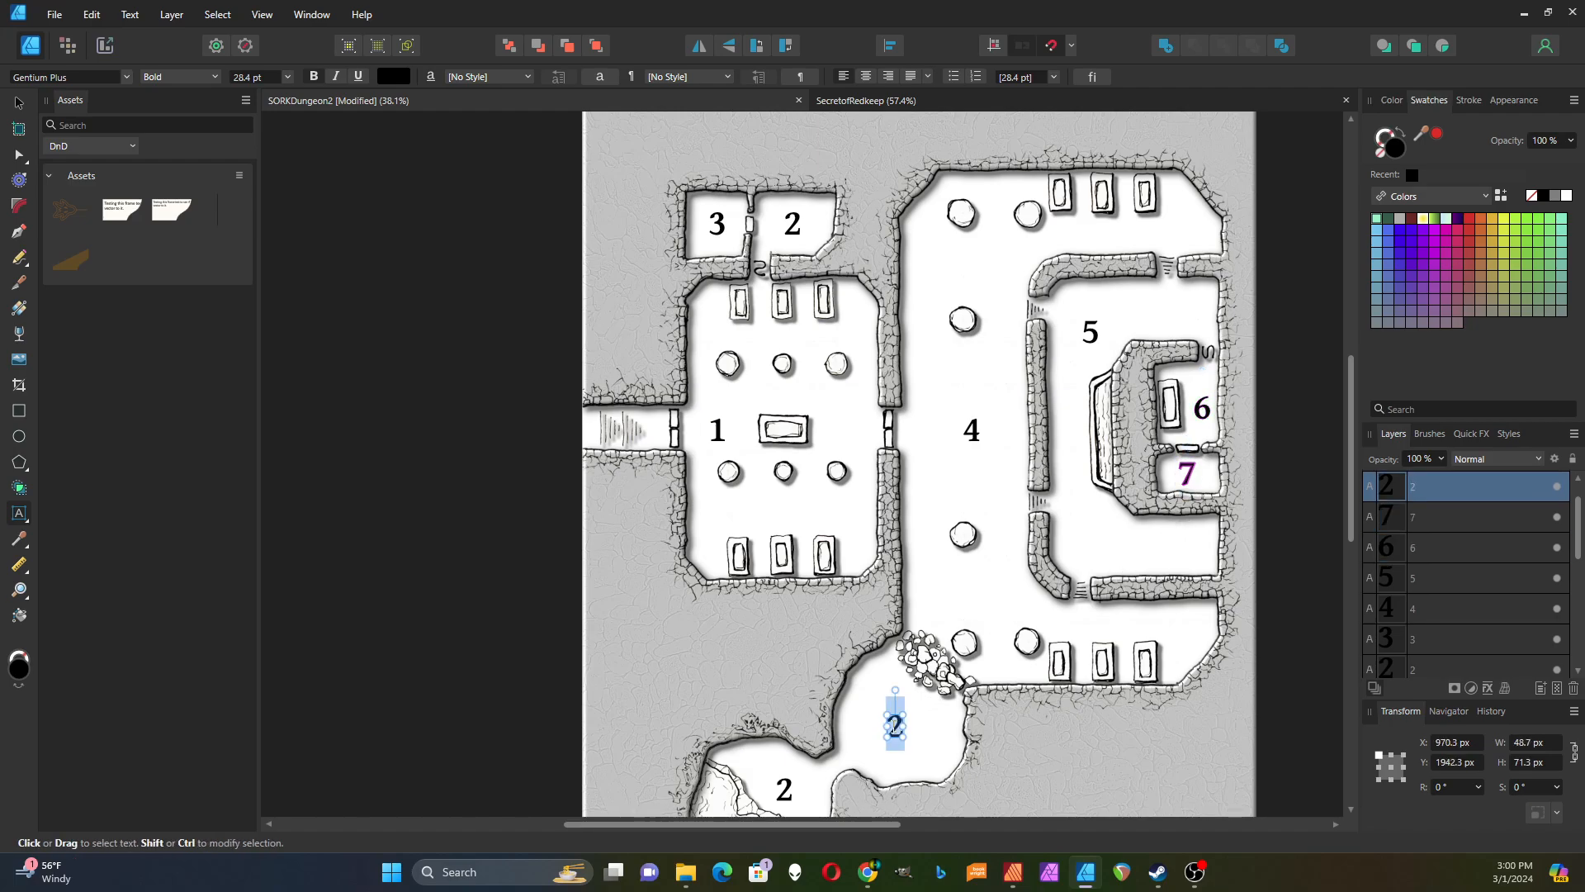
{"action": "type", "text": "8"}
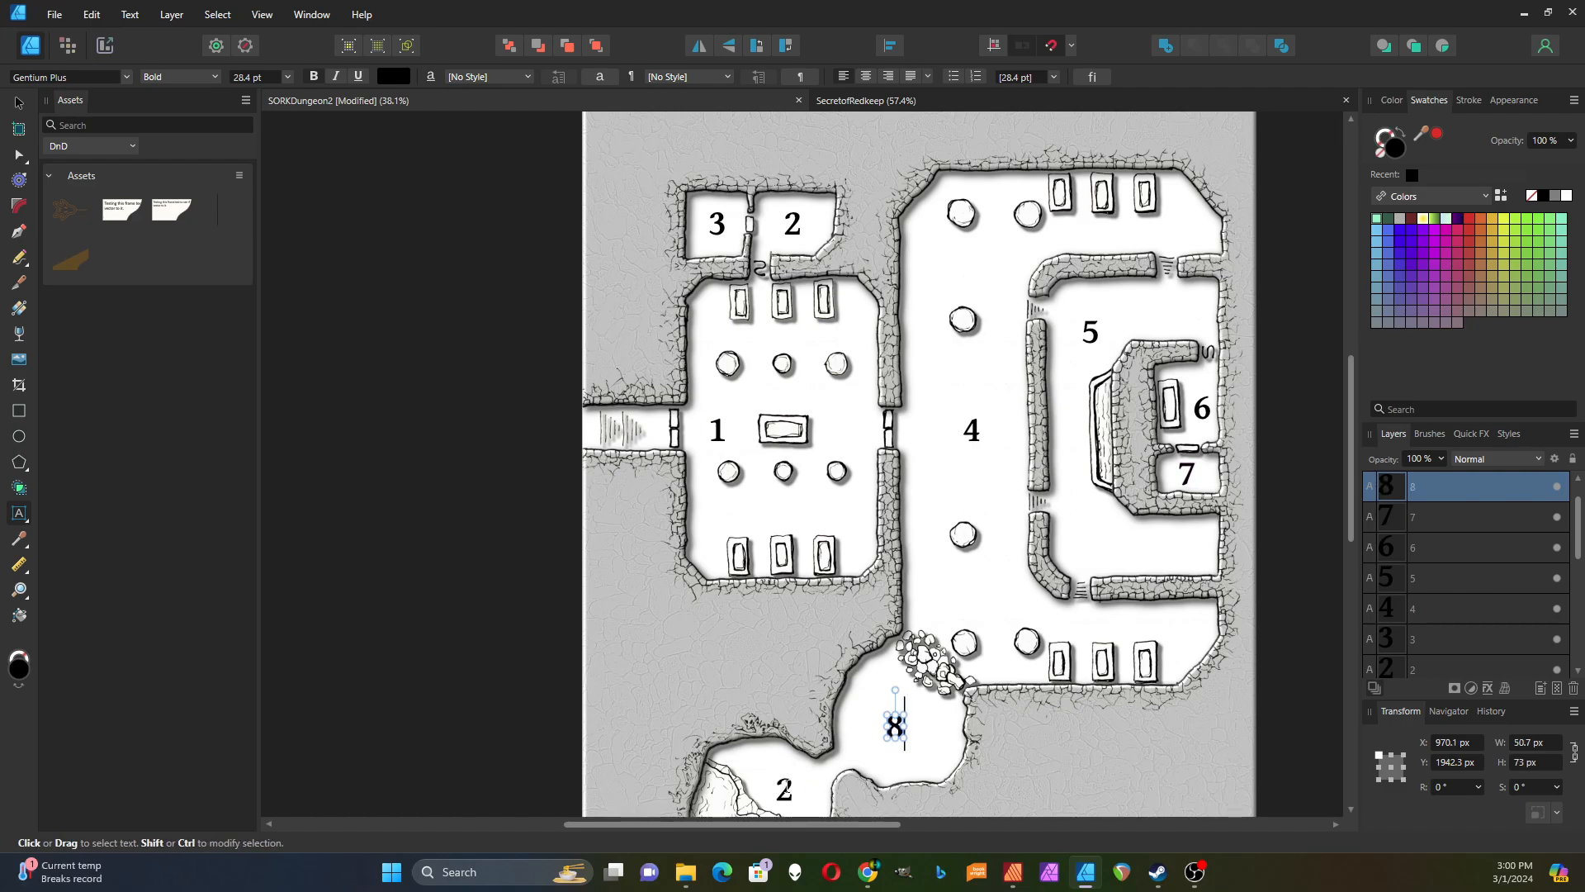
{"action": "double_click", "coordinate": [785, 789]}
{"action": "type", "text": "9"}
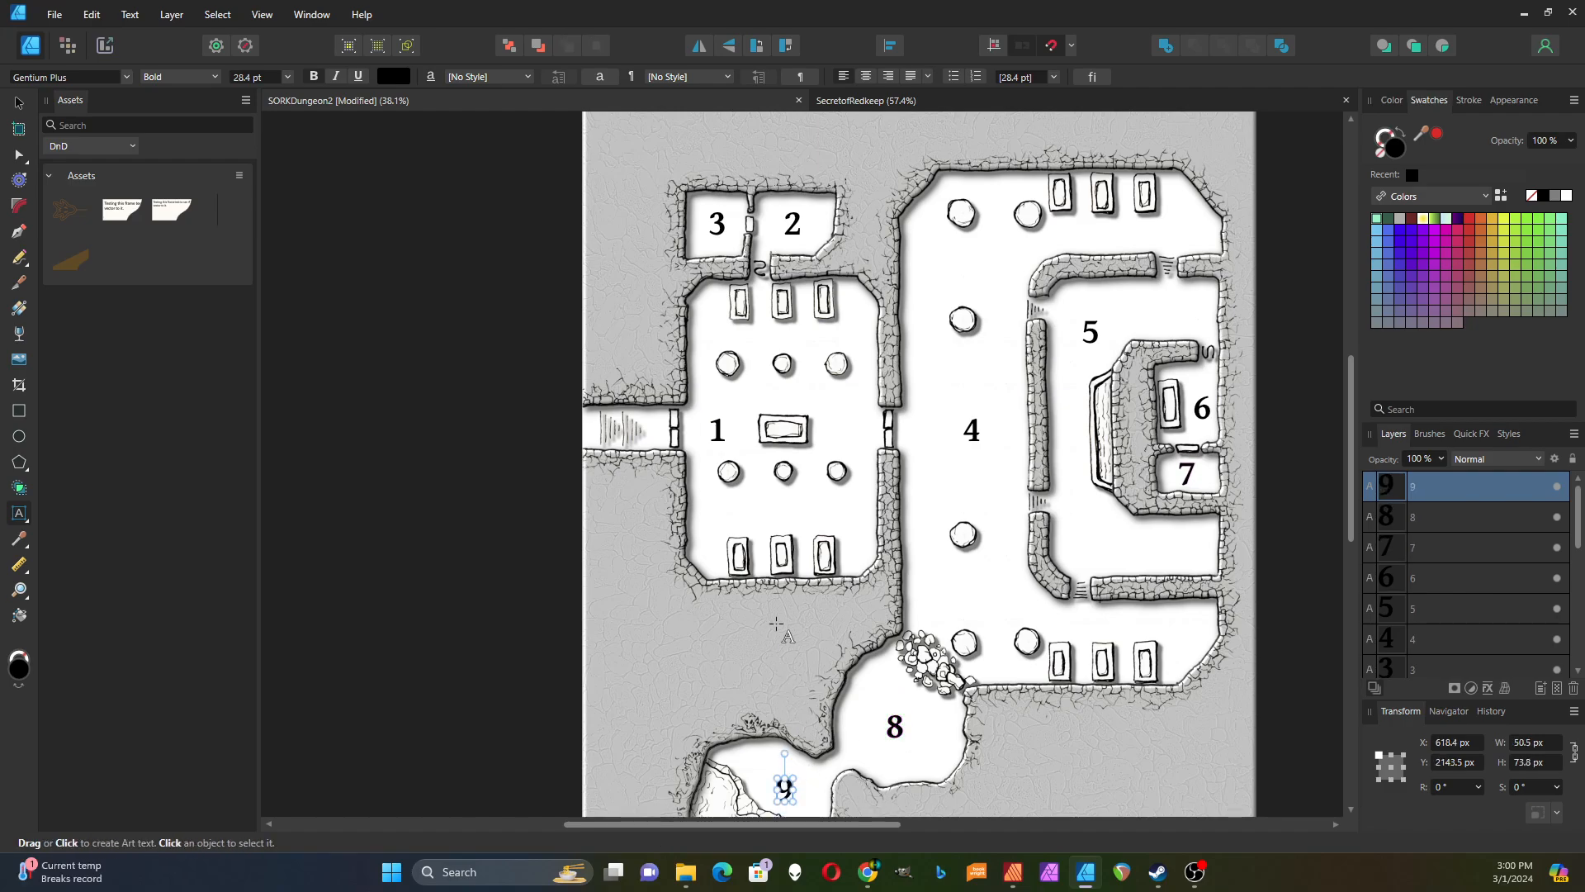
Step: Group the nine room number text layers, from "1" to "9"
{"action": "scroll", "coordinate": [928, 518], "scroll_direction": "down", "scroll_amount": 2}
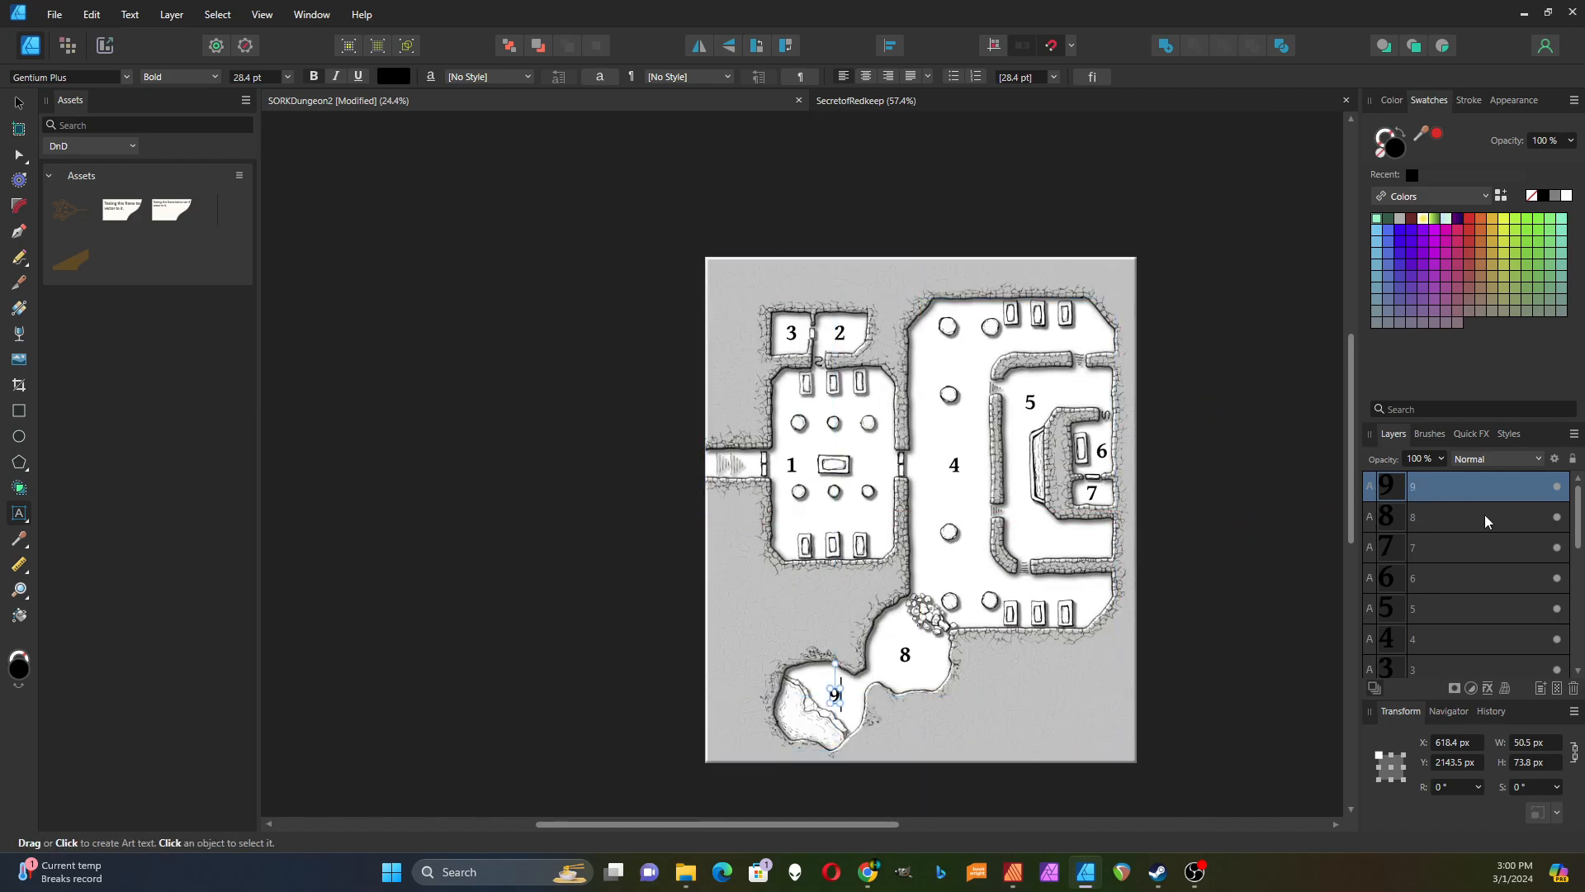
{"action": "left_click_drag", "start_coordinate": [1580, 510], "coordinate": [1580, 569]}
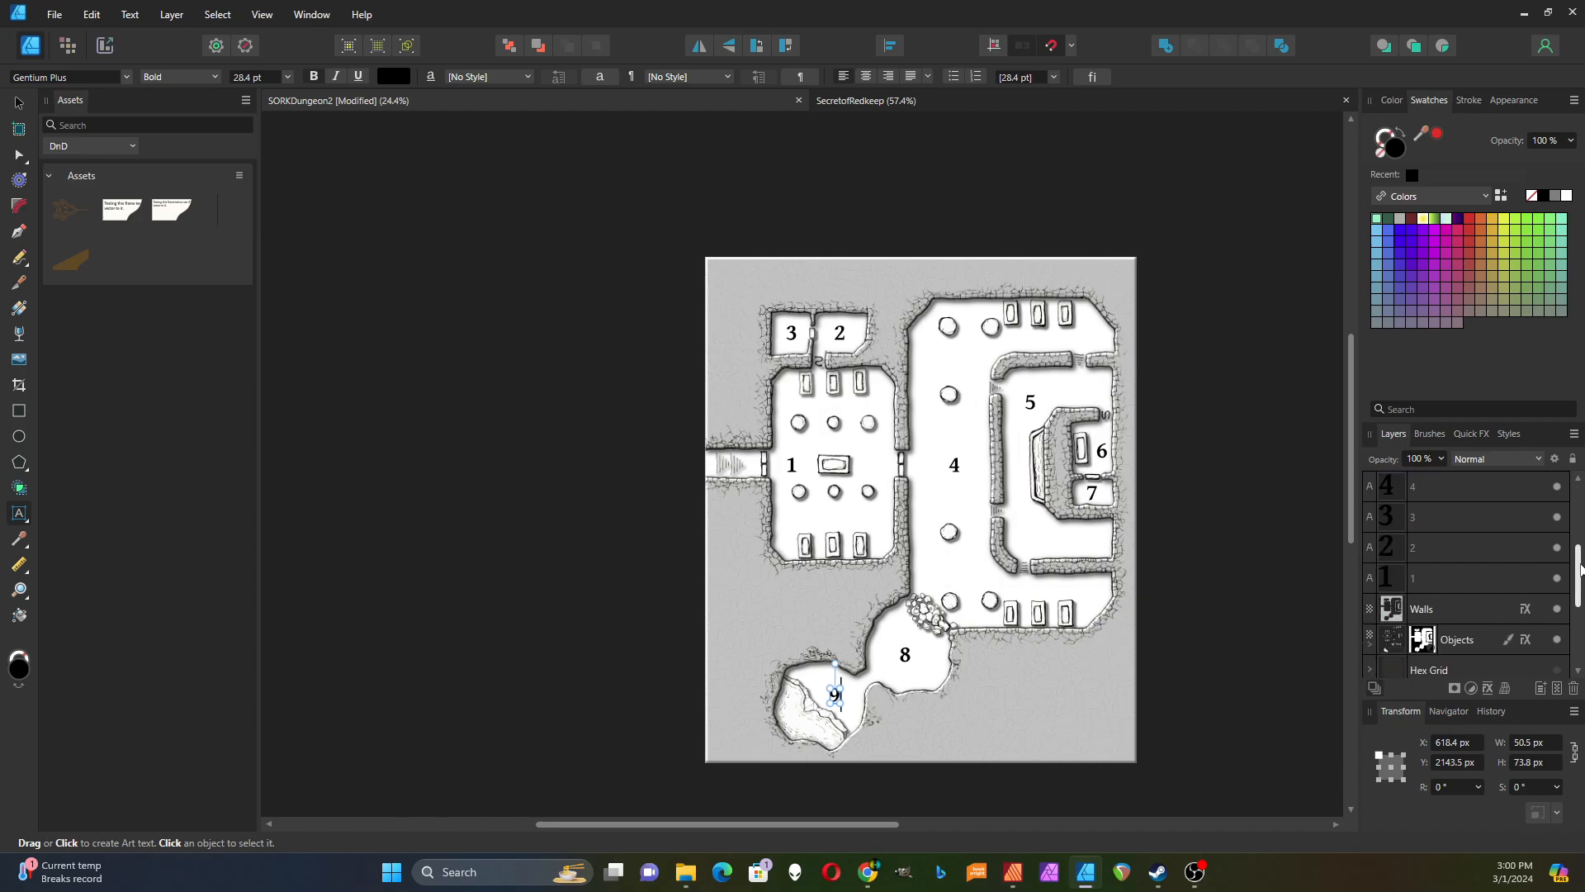
{"action": "left_click_drag", "start_coordinate": [1392, 591], "coordinate": [1392, 591]}
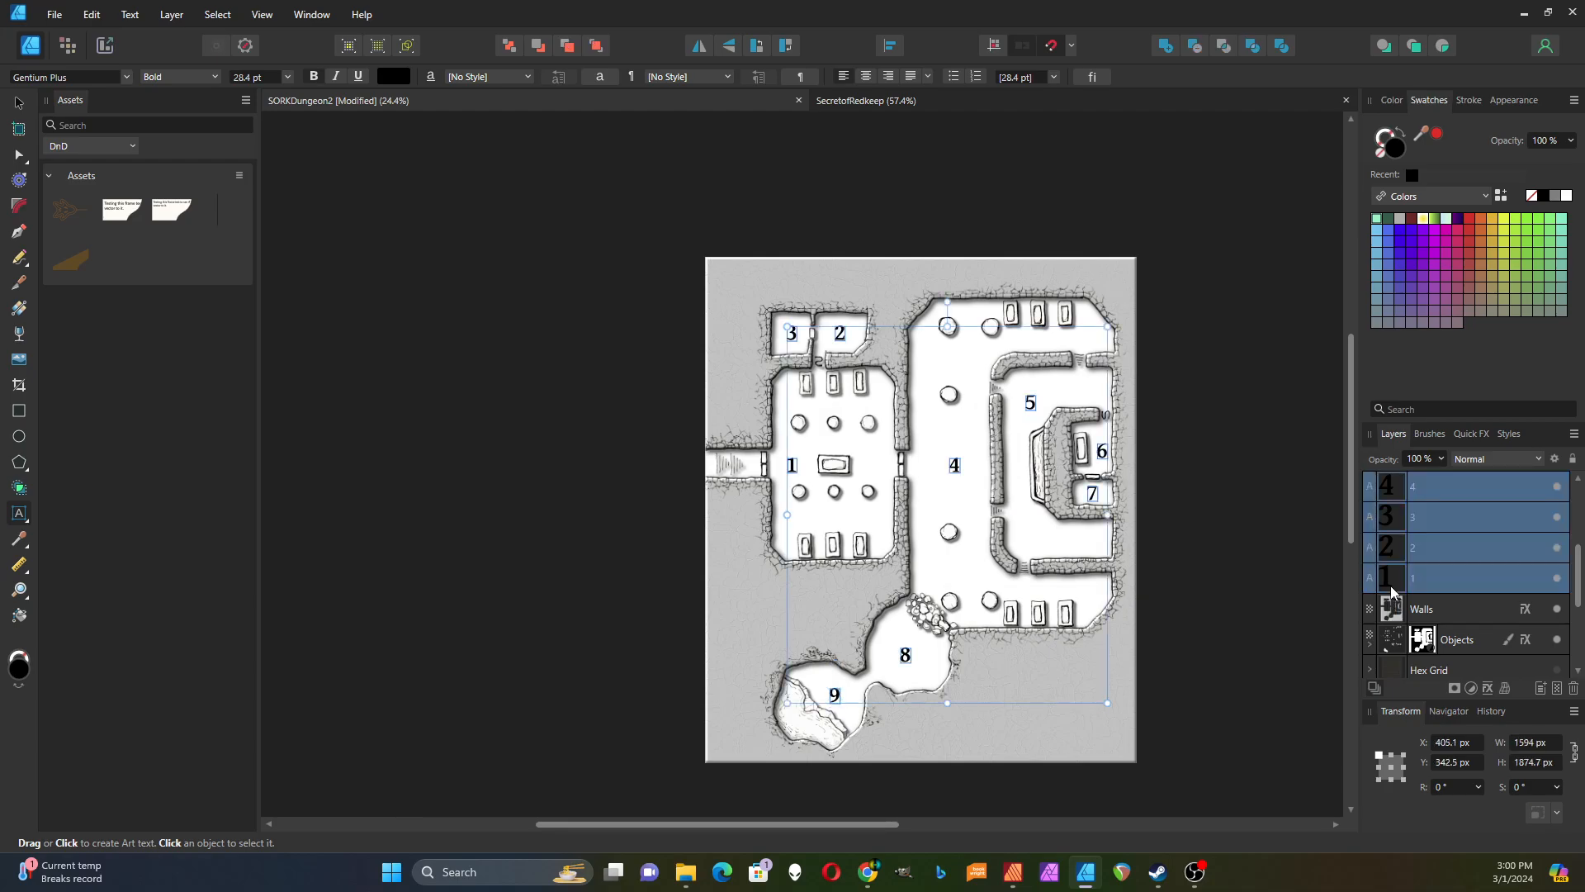
{"action": "left_click", "coordinate": [171, 15]}
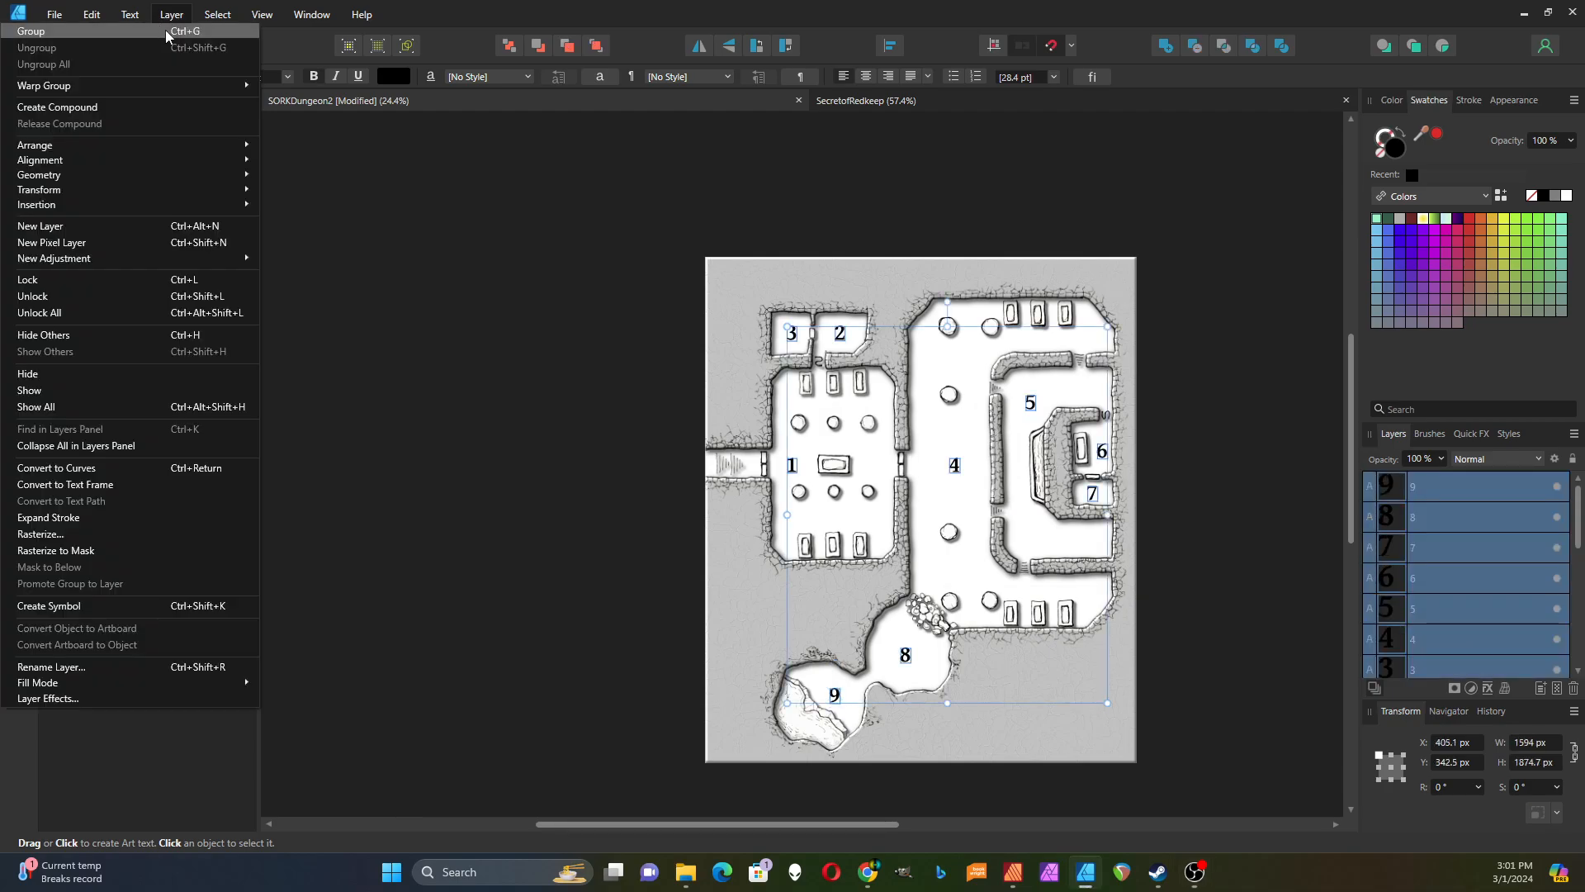
{"action": "left_click", "coordinate": [166, 33]}
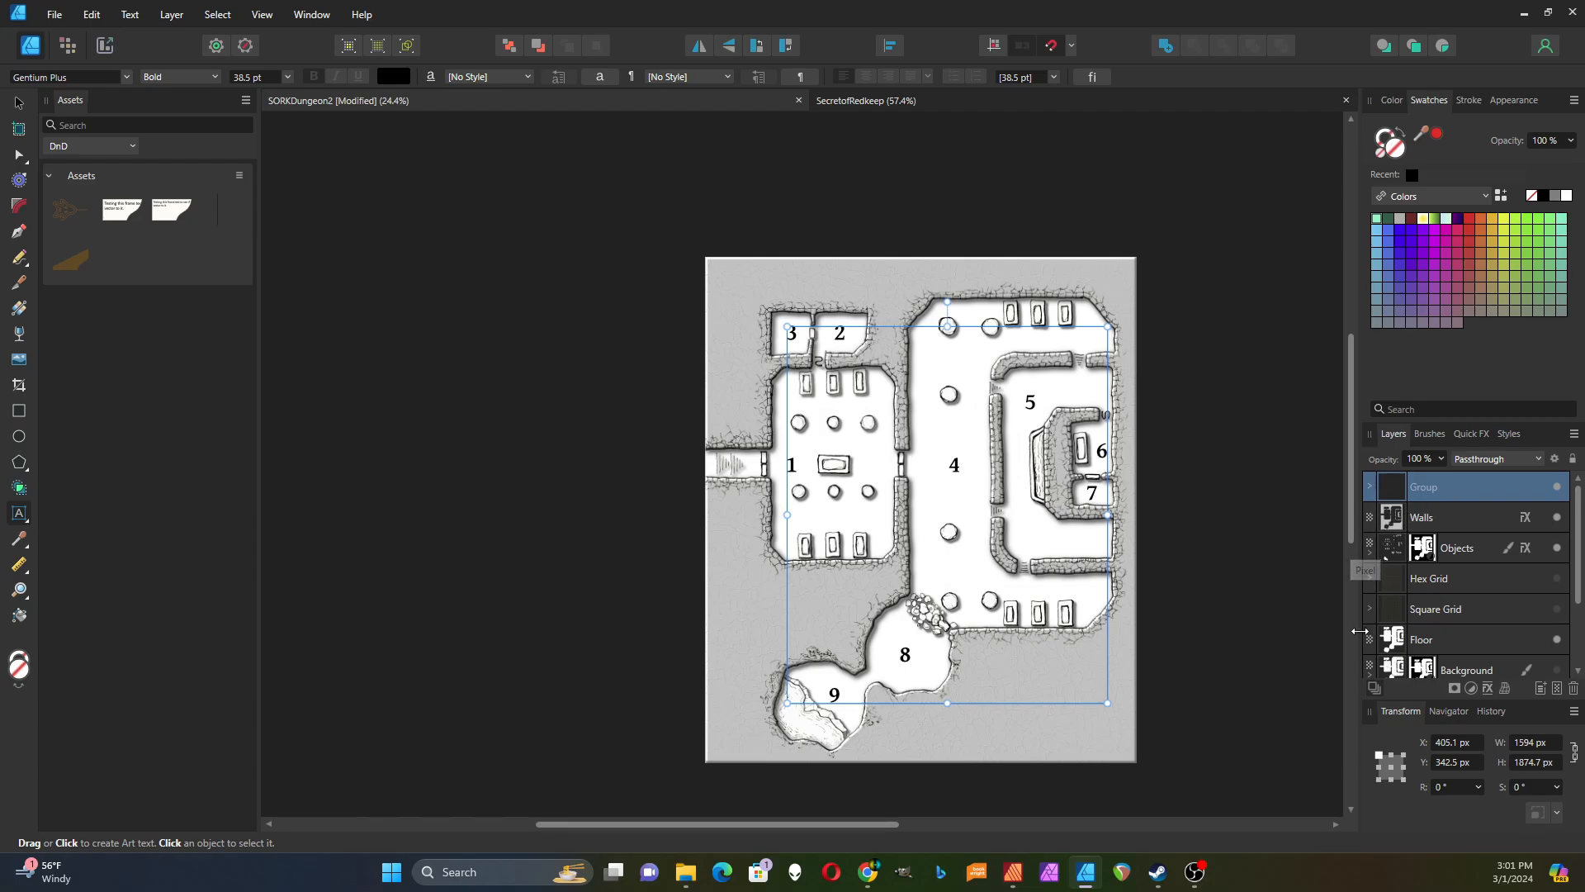
Step: Add a solid white outline effect, aligned outside at 100% opacity, to the group of room numbers
{"action": "left_click", "coordinate": [1486, 688]}
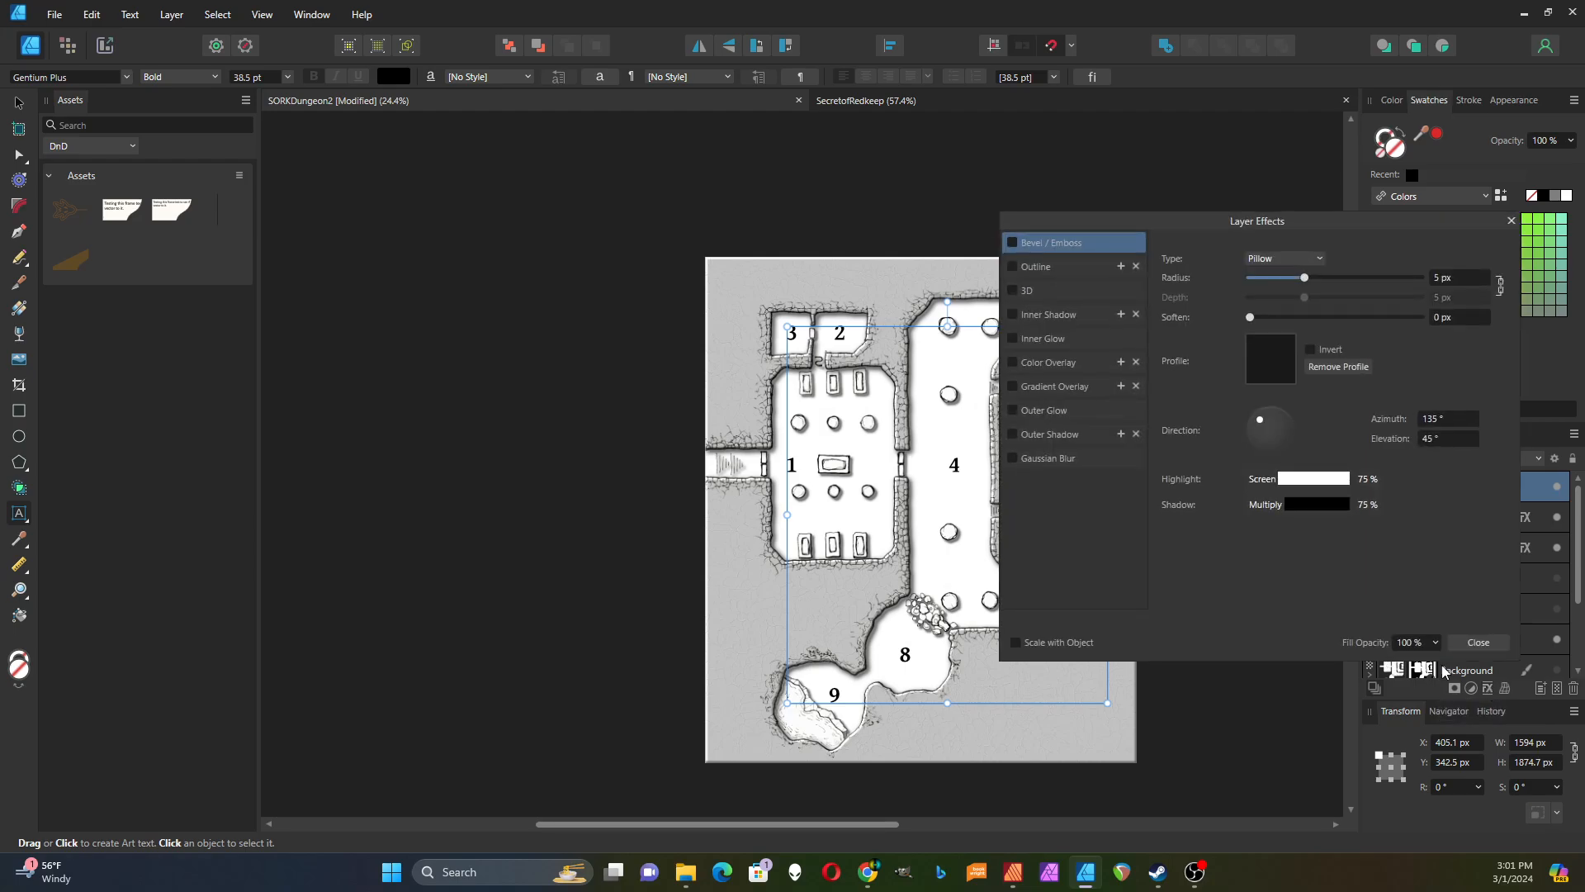
{"action": "left_click", "coordinate": [1037, 267]}
{"action": "left_click", "coordinate": [1013, 266]}
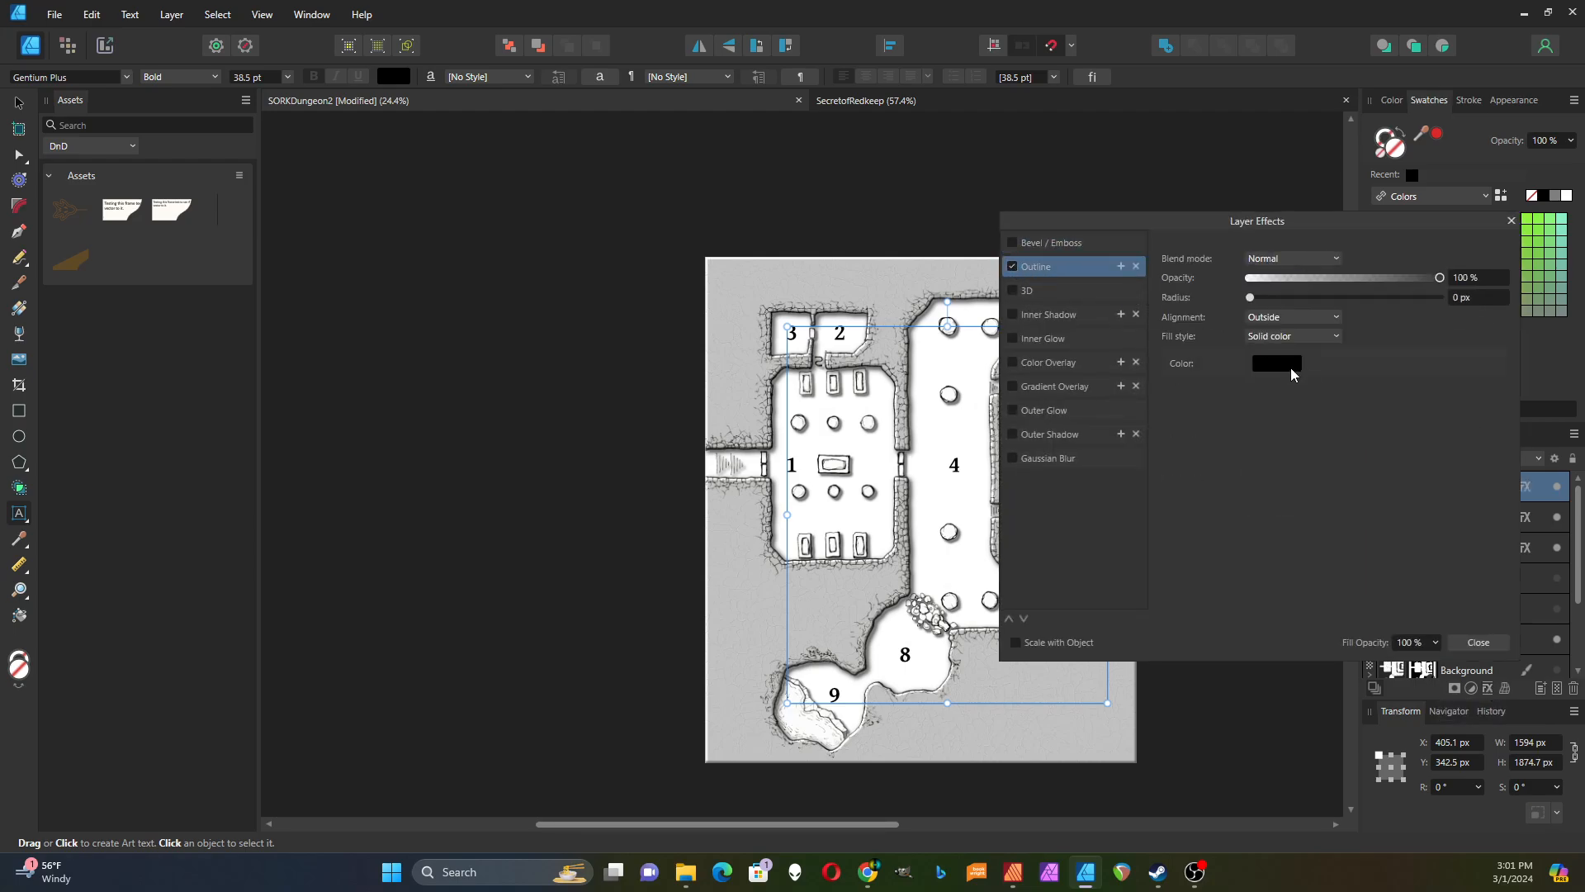
{"action": "left_click", "coordinate": [1284, 365]}
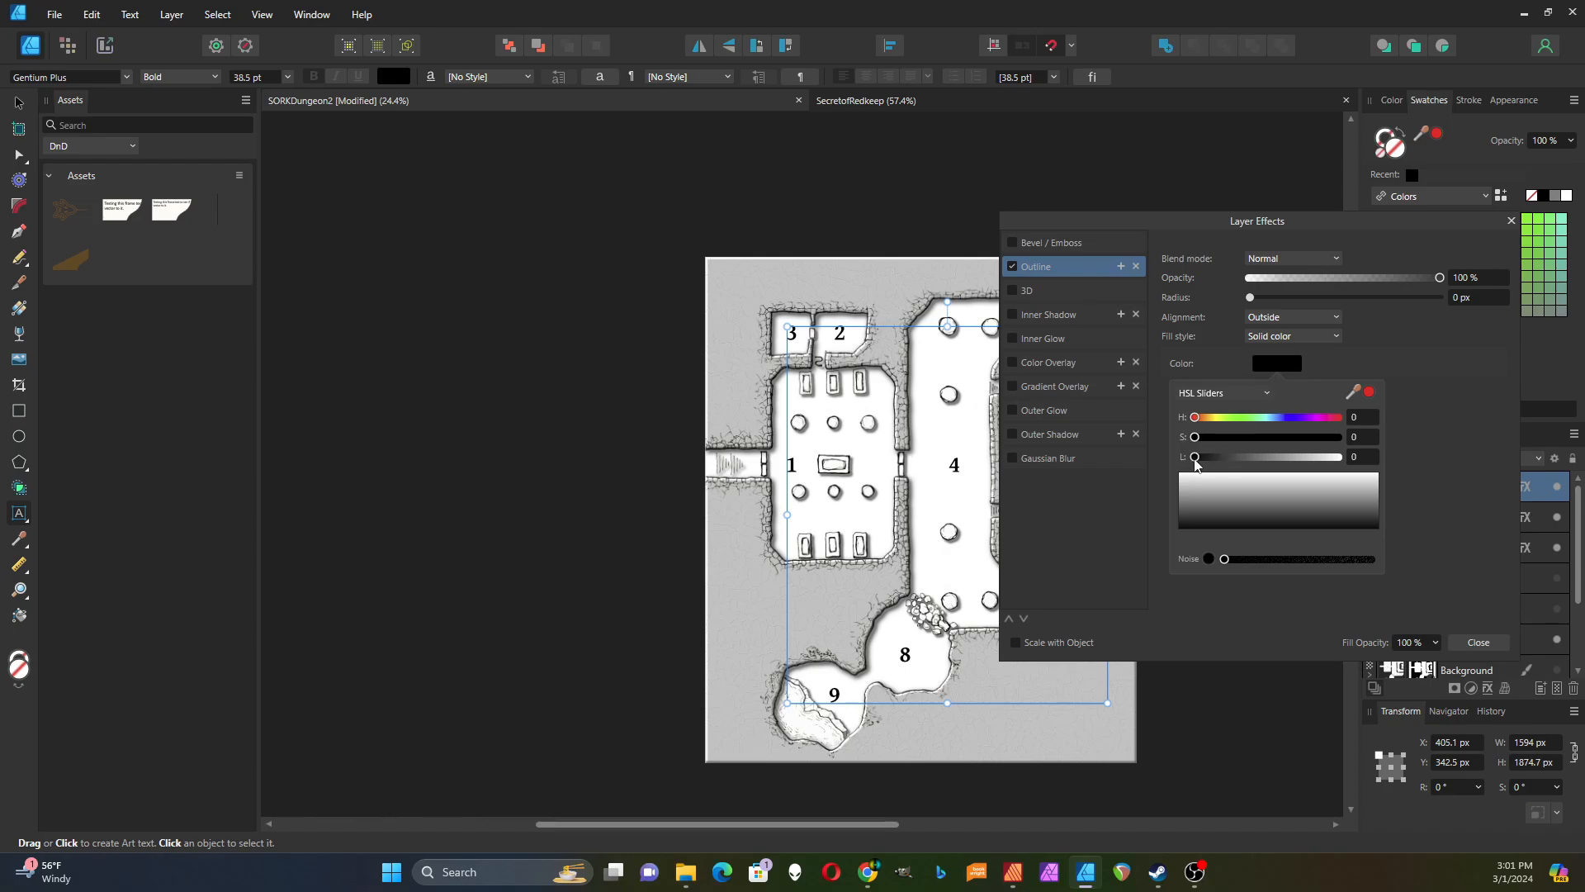
{"action": "left_click_drag", "start_coordinate": [1194, 459], "coordinate": [1400, 457]}
{"action": "left_click", "coordinate": [1391, 342]}
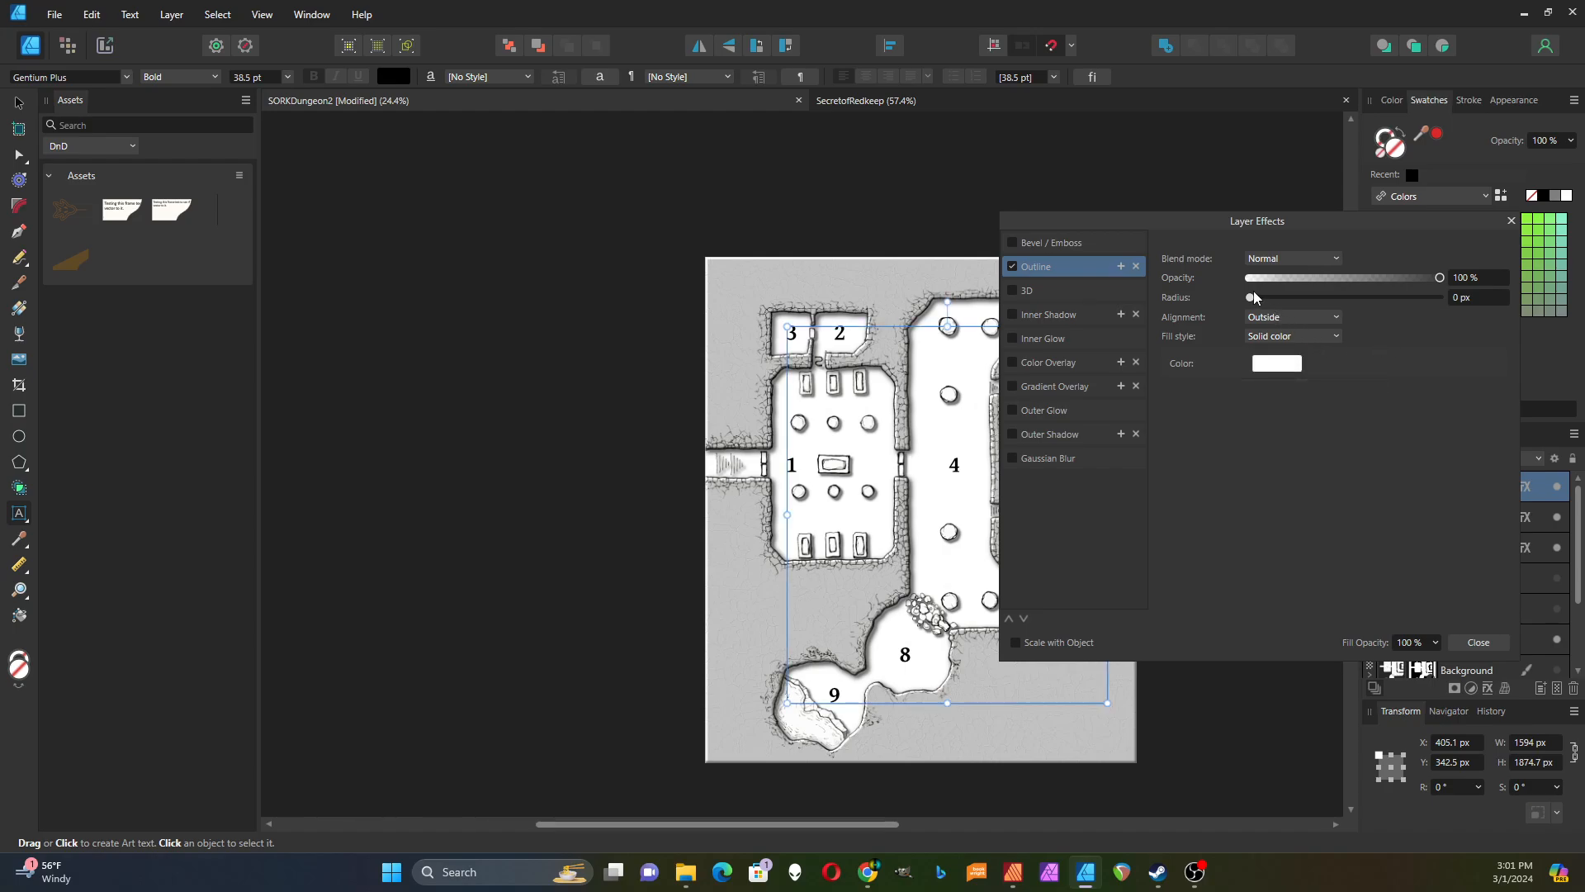
Step: Increase the radius of the room number group's white outline, judging its thickness close up, and finish the layer effects
{"action": "left_click_drag", "start_coordinate": [1250, 298], "coordinate": [1260, 302]}
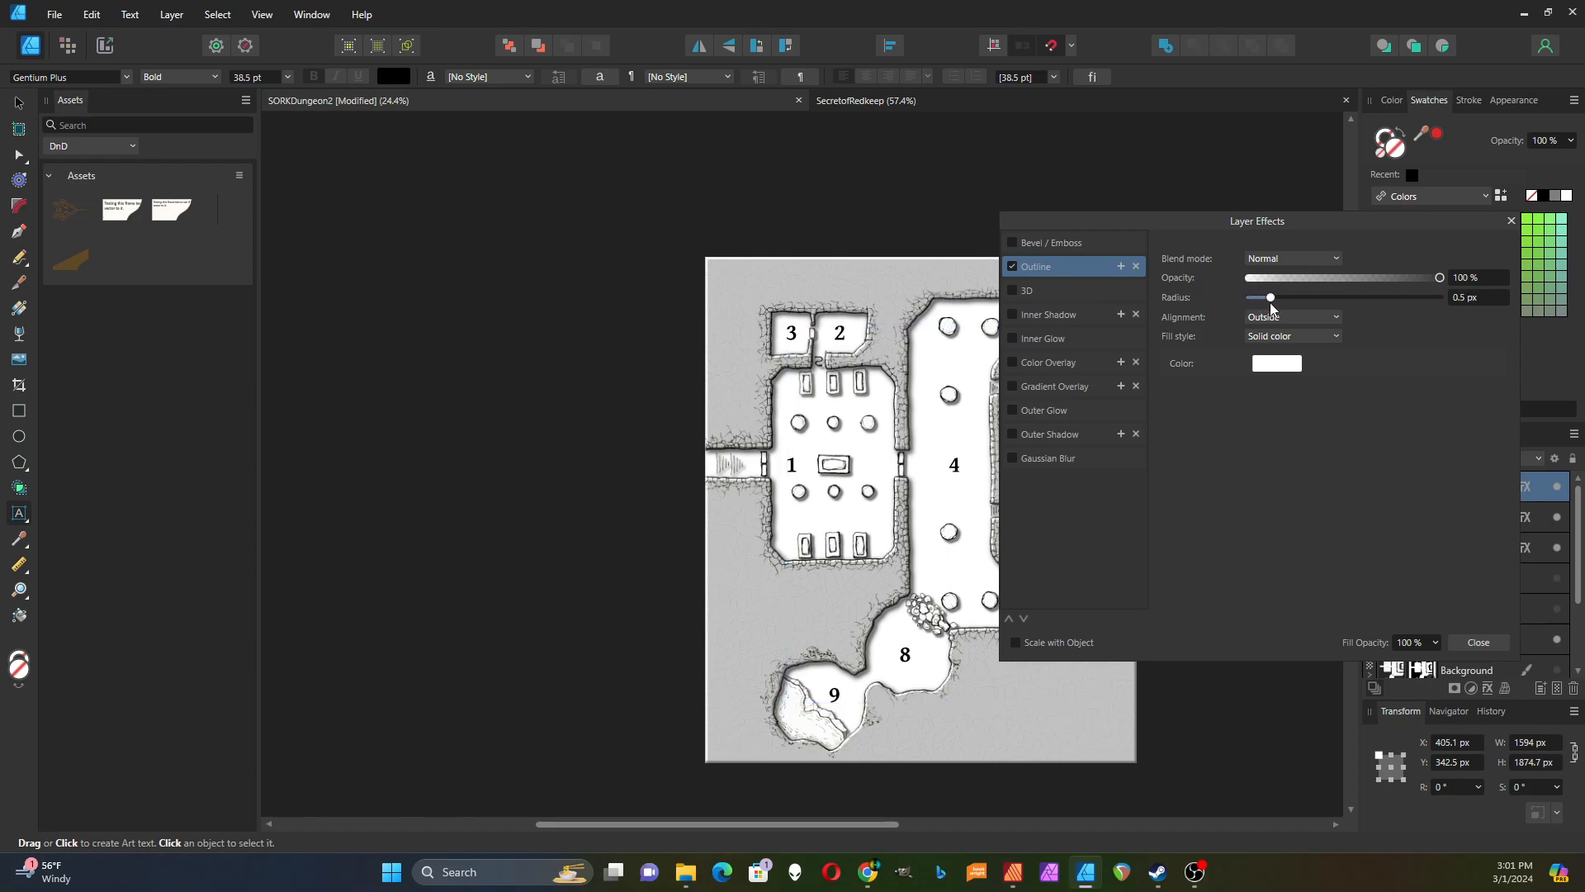
{"action": "scroll", "coordinate": [685, 556], "scroll_direction": "up", "scroll_amount": 4}
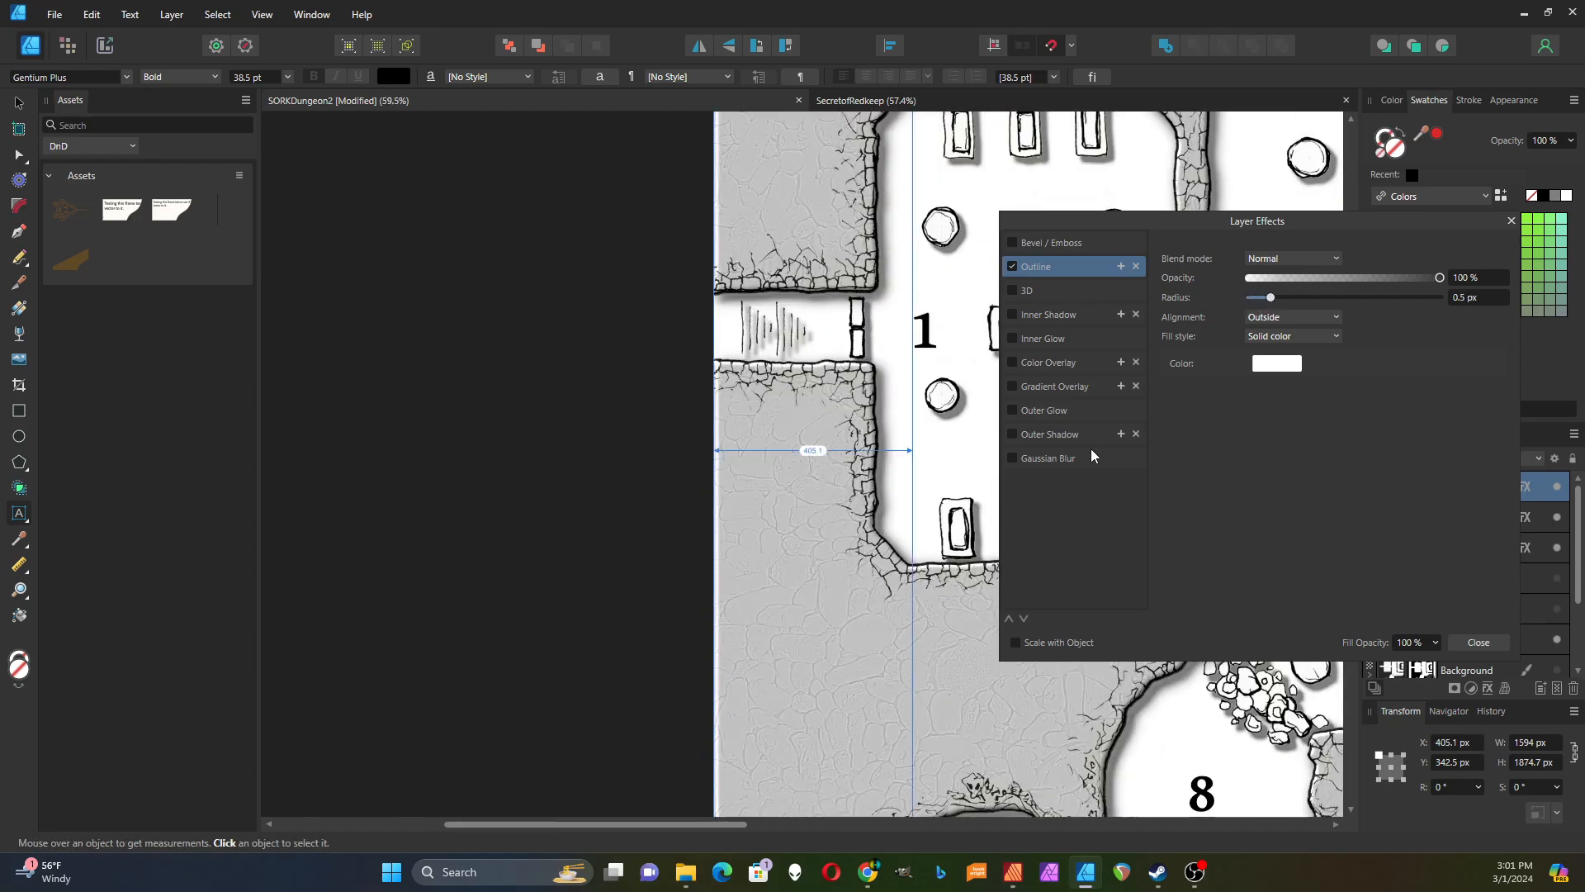
{"action": "left_click_drag", "start_coordinate": [1271, 297], "coordinate": [1307, 300]}
{"action": "left_click", "coordinate": [1478, 642]}
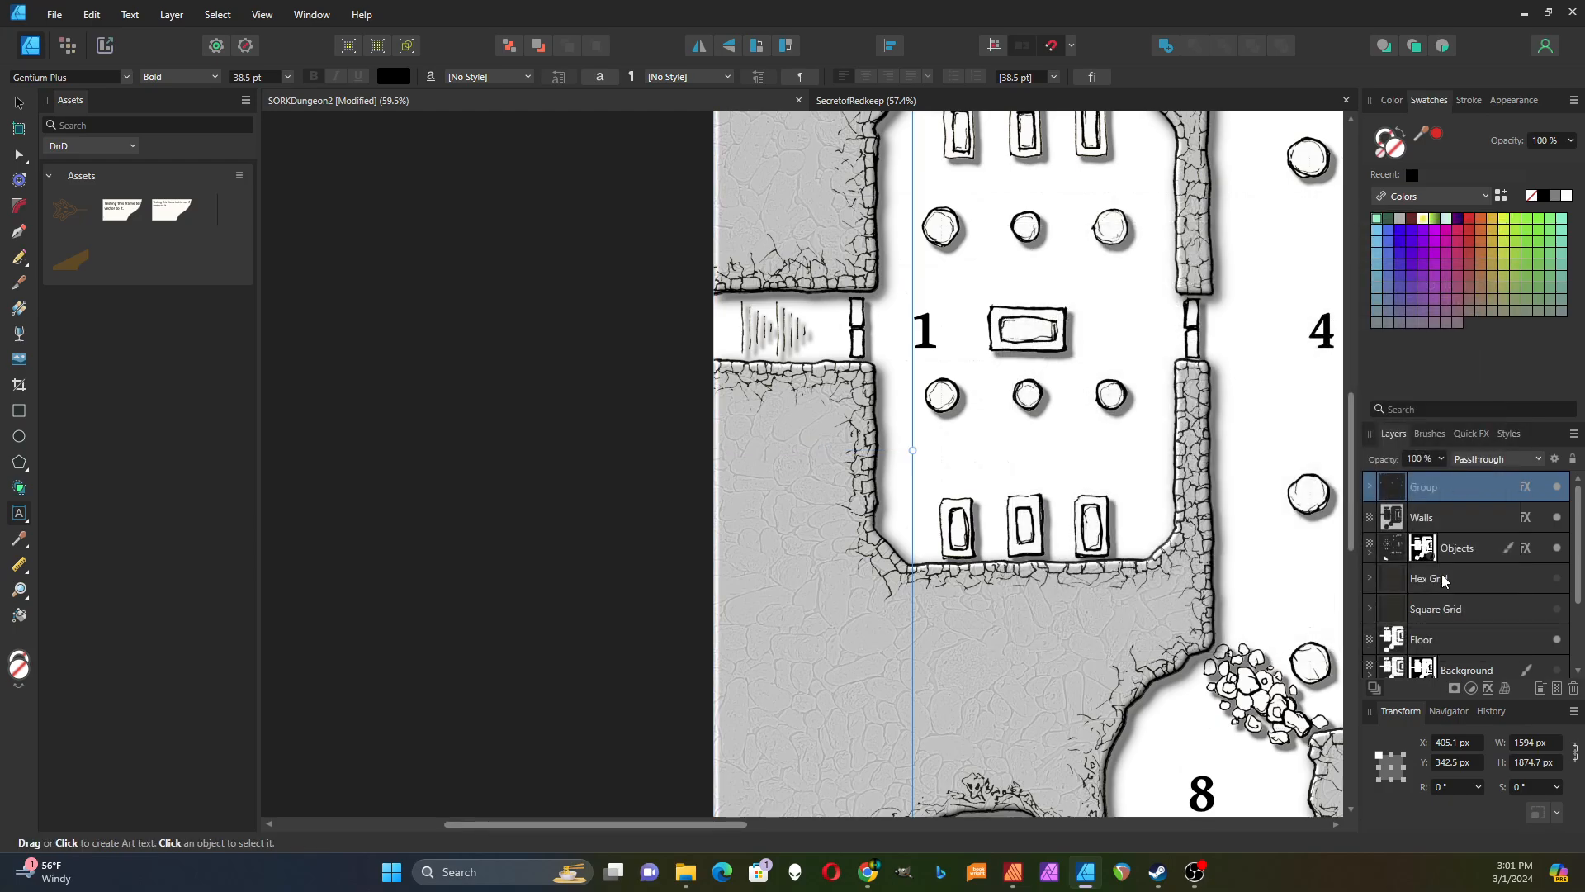
Step: Add an outer shadow to the room number group with a 17 px radius, 6 px offset and 60% intensity, scaled with the object
{"action": "left_click", "coordinate": [1488, 689]}
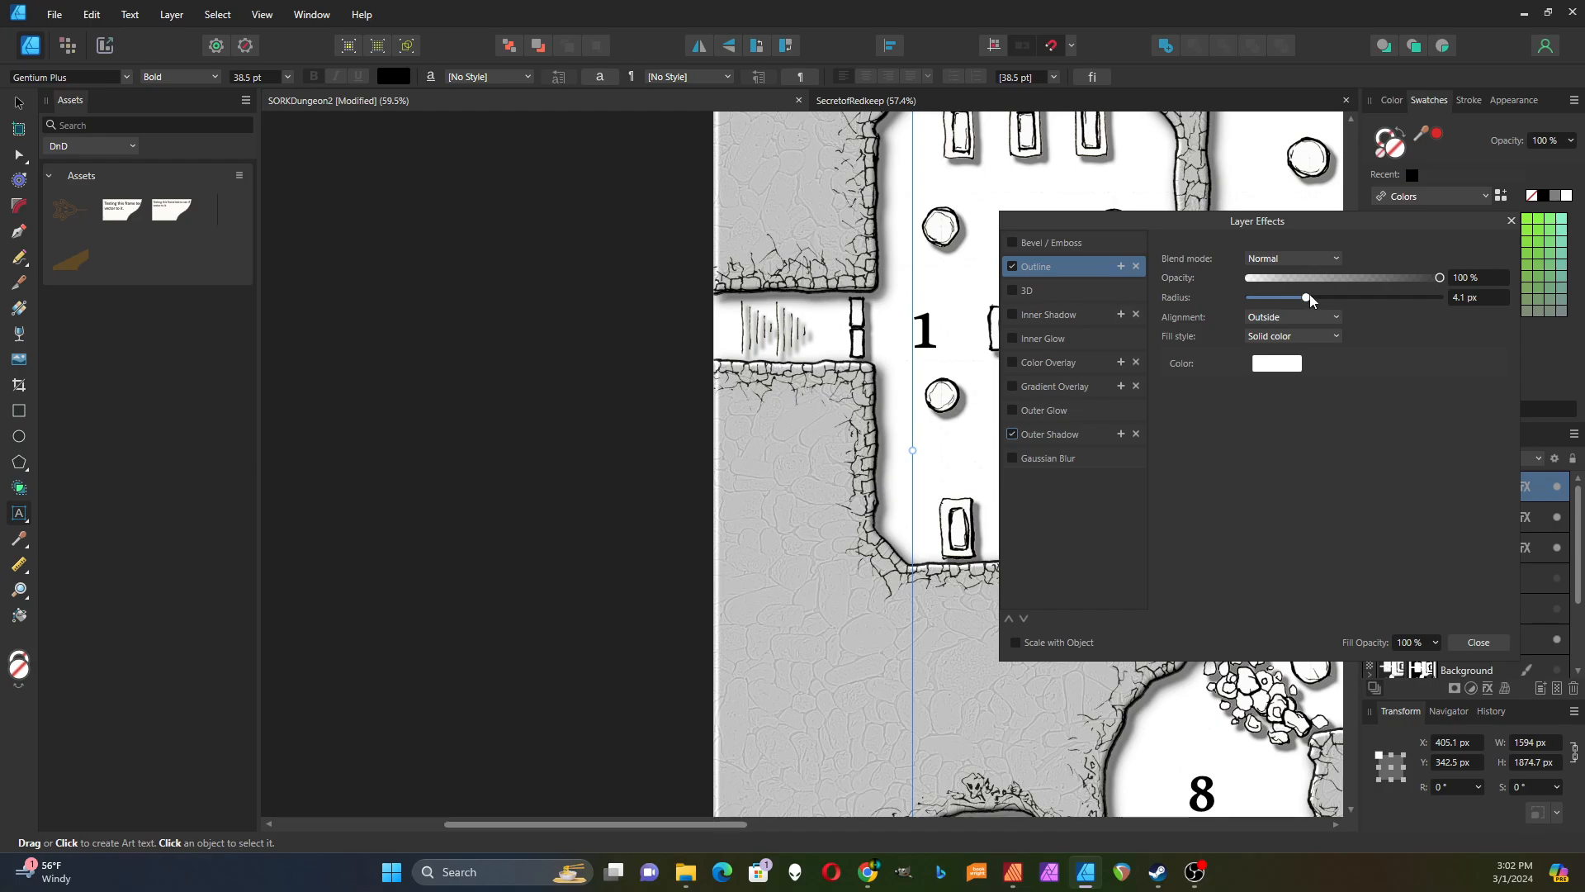
{"action": "left_click", "coordinate": [1073, 433]}
{"action": "left_click_drag", "start_coordinate": [1256, 297], "coordinate": [1394, 303]}
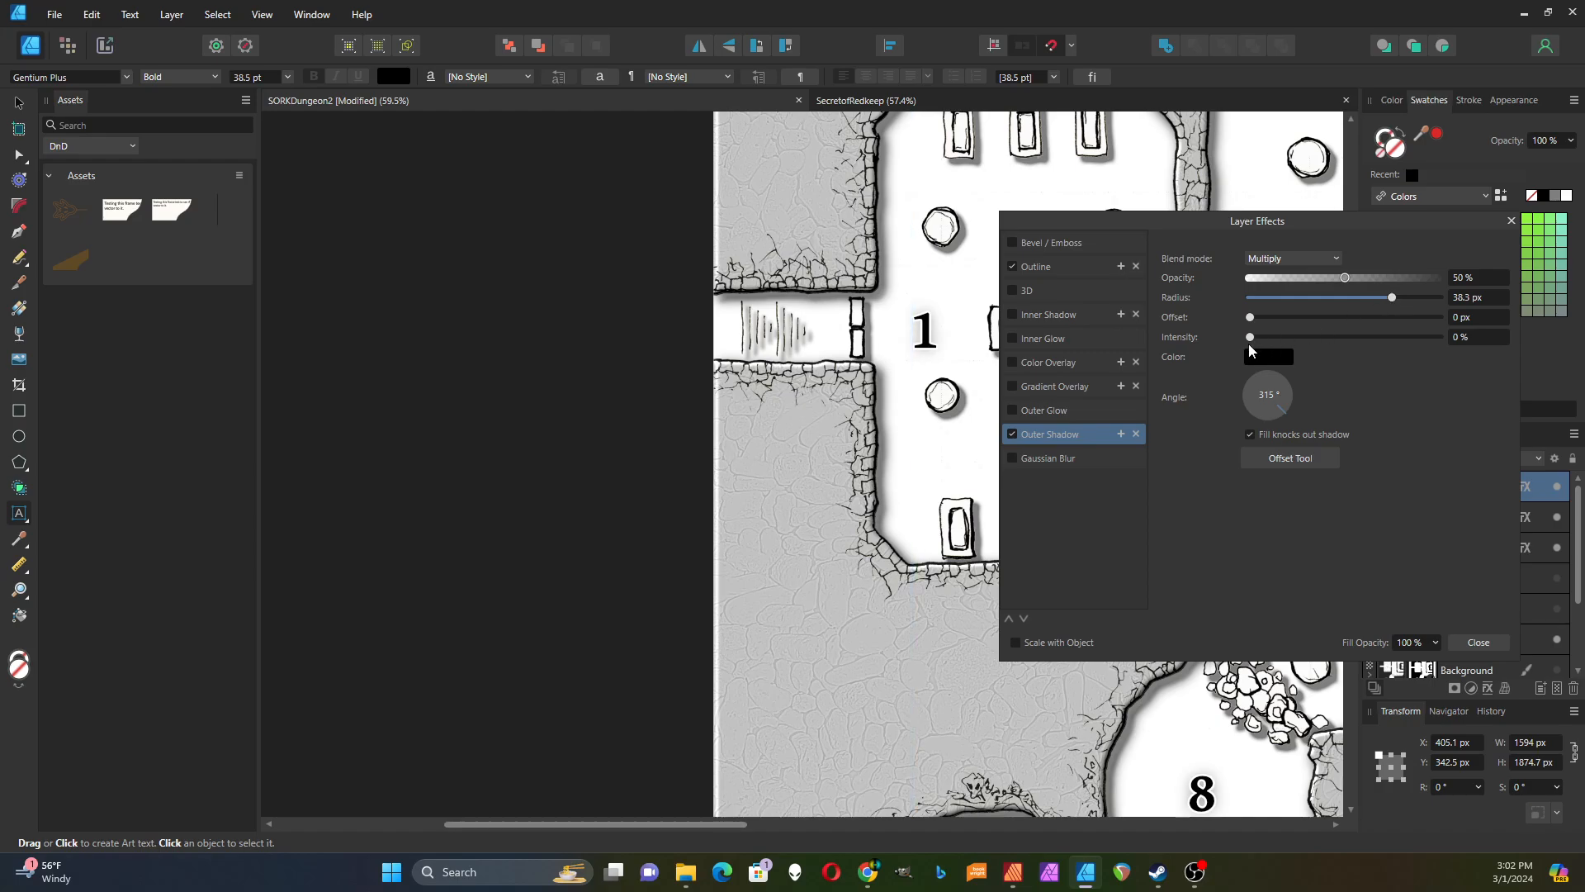
{"action": "left_click_drag", "start_coordinate": [1250, 337], "coordinate": [1364, 337]}
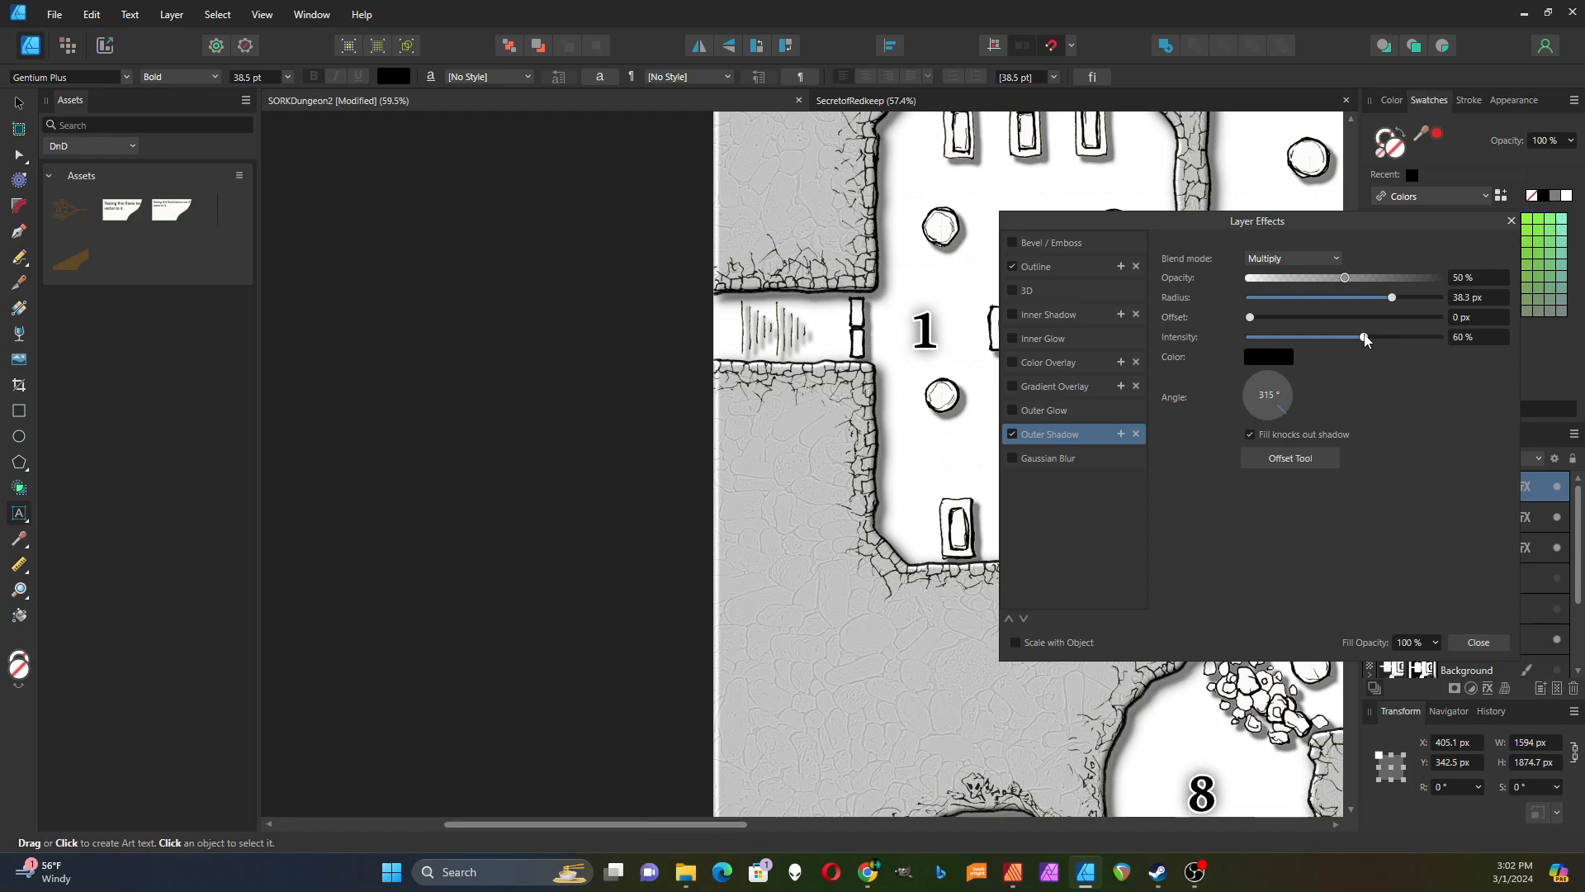
{"action": "left_click_drag", "start_coordinate": [1252, 317], "coordinate": [1348, 296]}
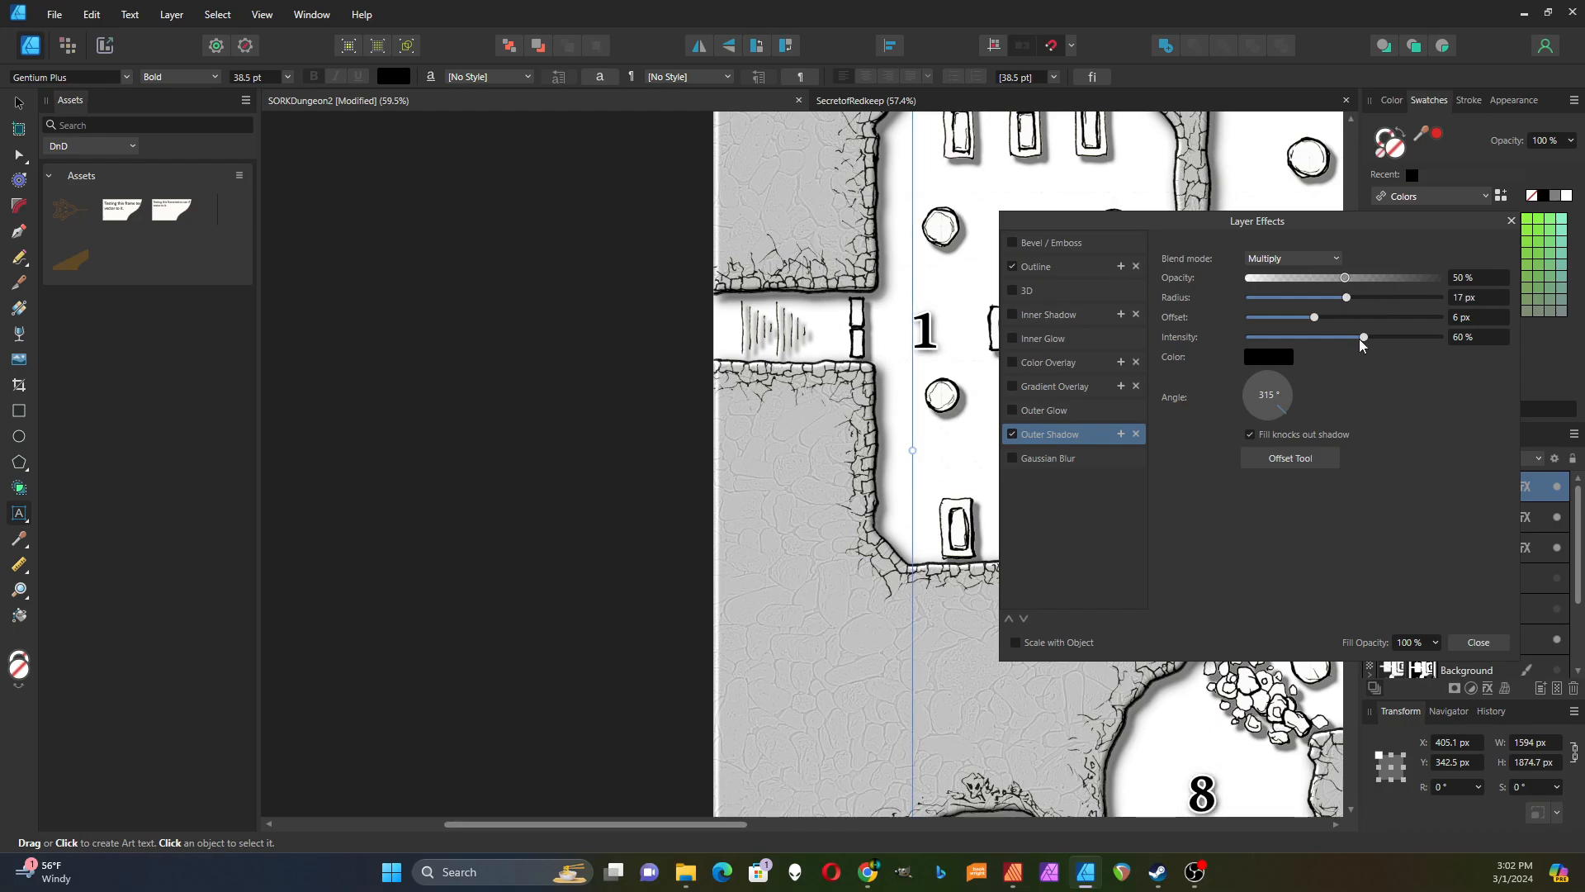
{"action": "left_click", "coordinate": [1015, 642]}
{"action": "left_click", "coordinate": [1478, 643]}
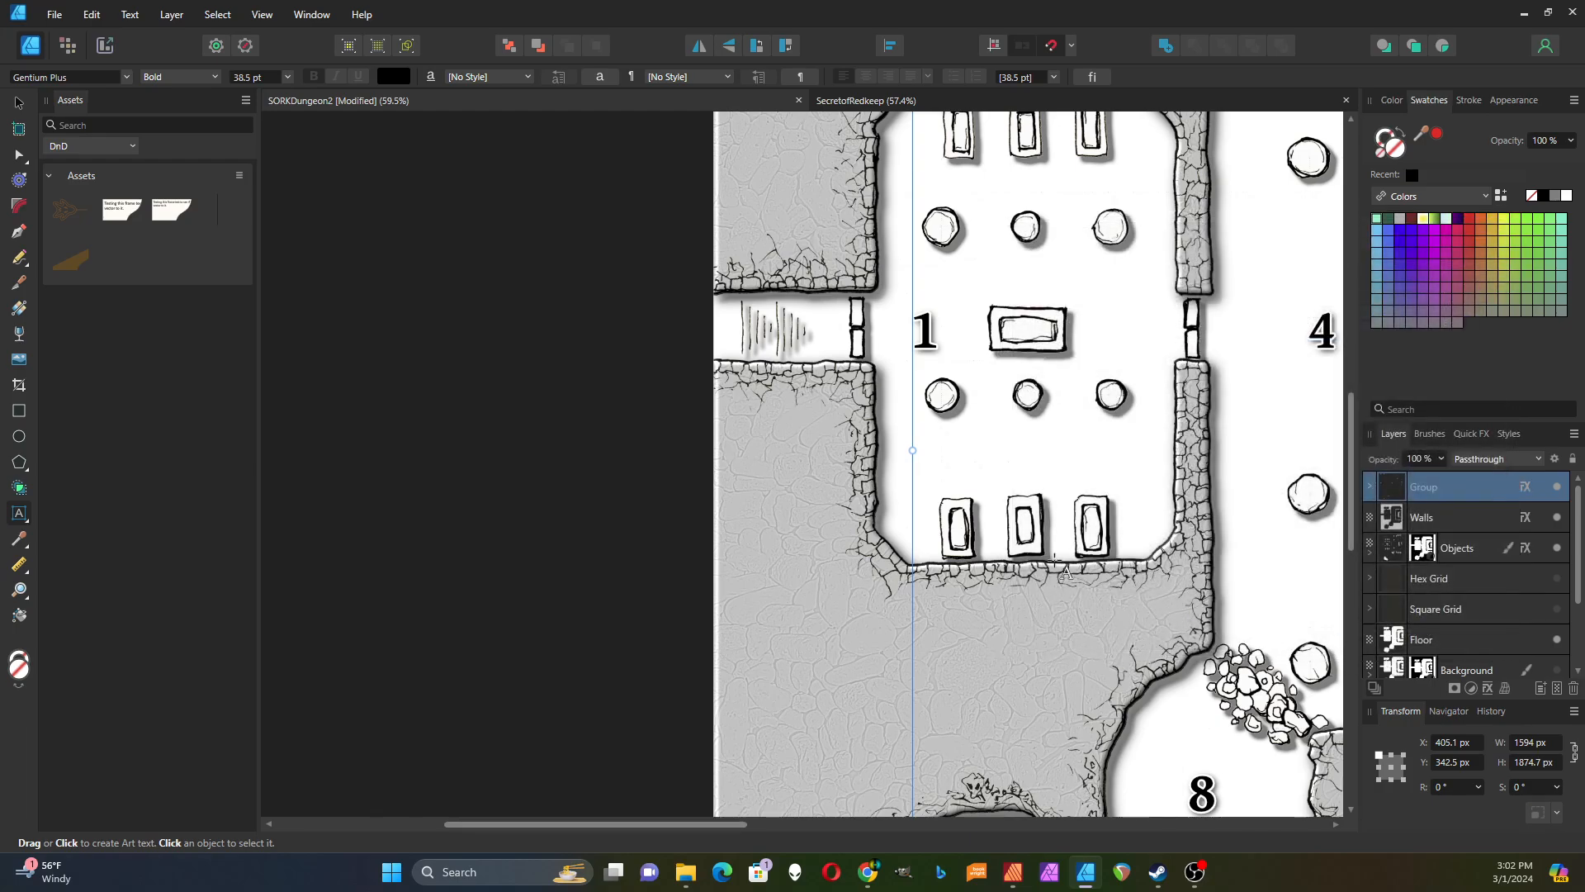
Step: Copy the compass rose group from the SecretofRedkeep map into SORKDungeon2 and place it in the rock area northwest of cave 9
{"action": "scroll", "coordinate": [692, 543], "scroll_direction": "down", "scroll_amount": 3}
{"action": "scroll", "coordinate": [692, 549], "scroll_direction": "down", "scroll_amount": 1}
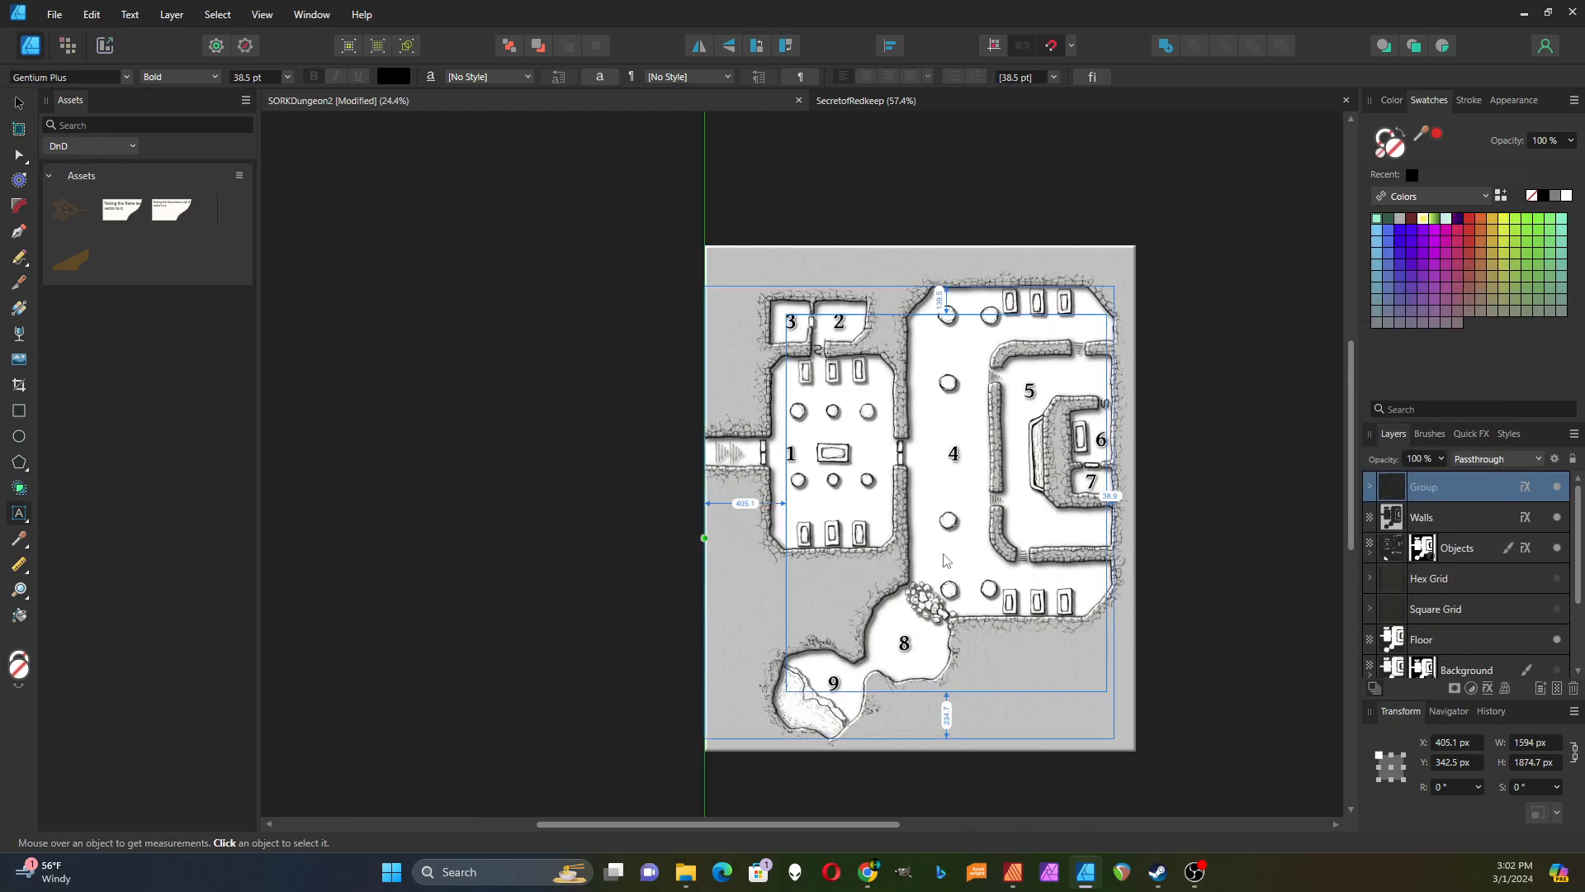
{"action": "scroll", "coordinate": [966, 487], "scroll_direction": "up", "scroll_amount": 1}
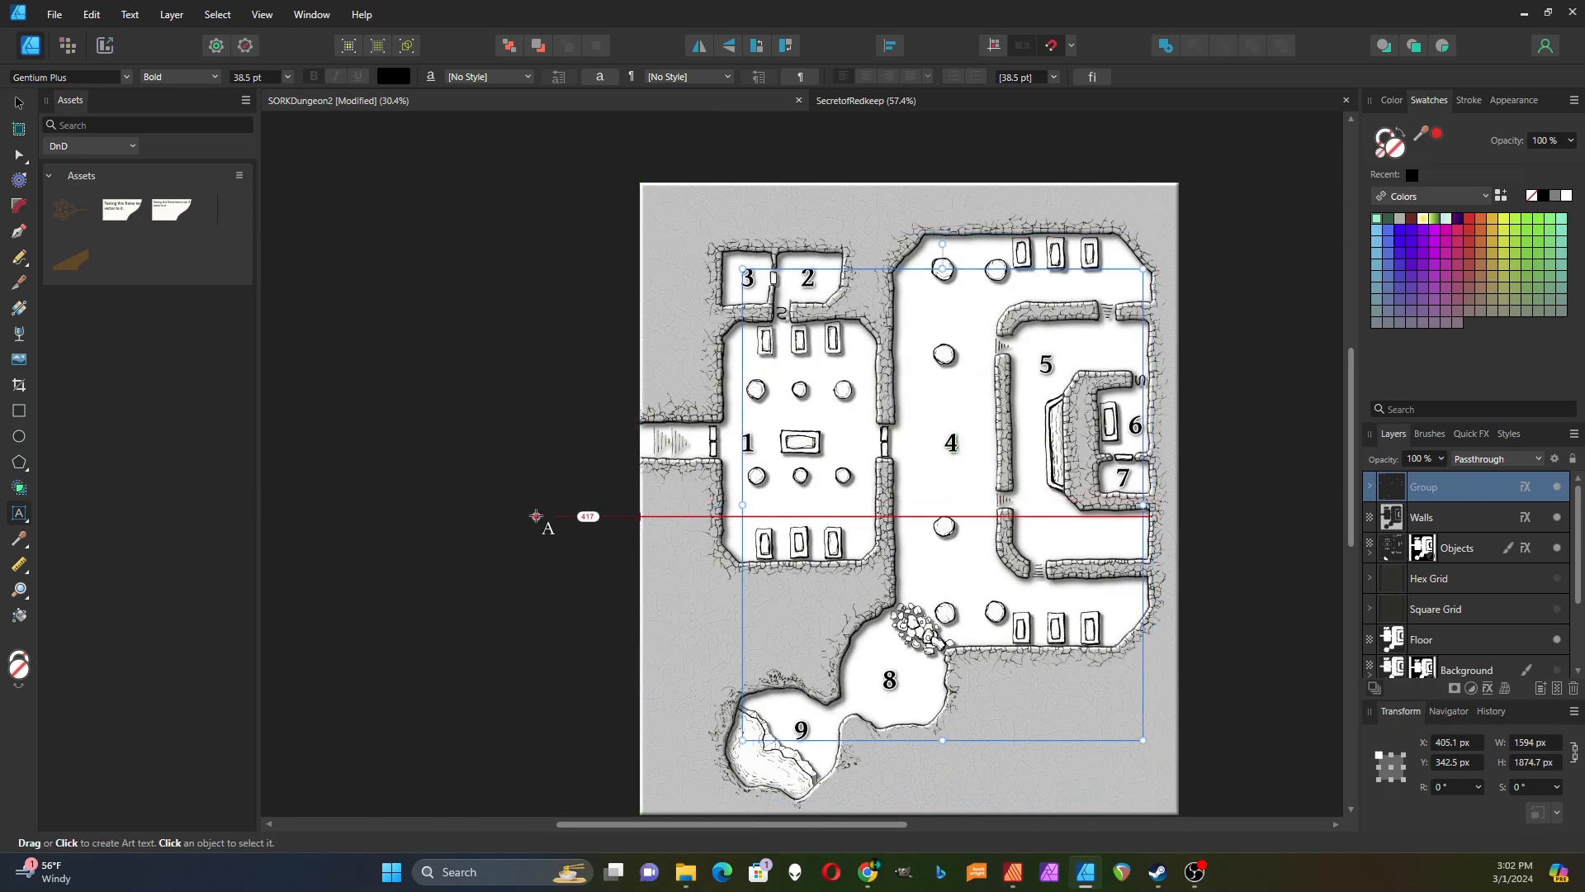
{"action": "left_click", "coordinate": [18, 104]}
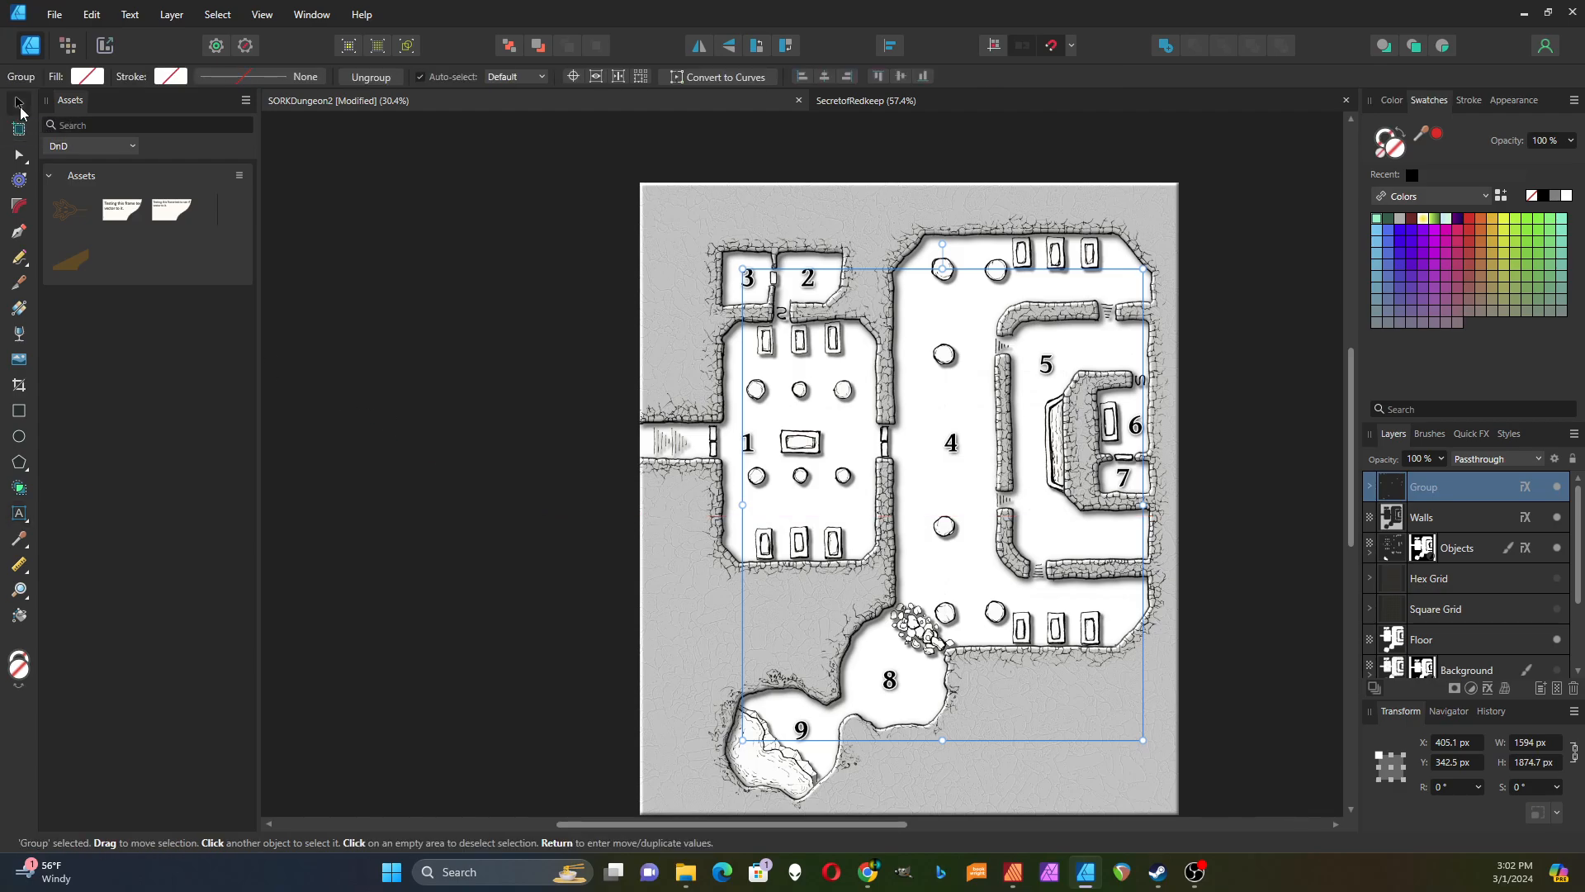
{"action": "left_click", "coordinate": [834, 98]}
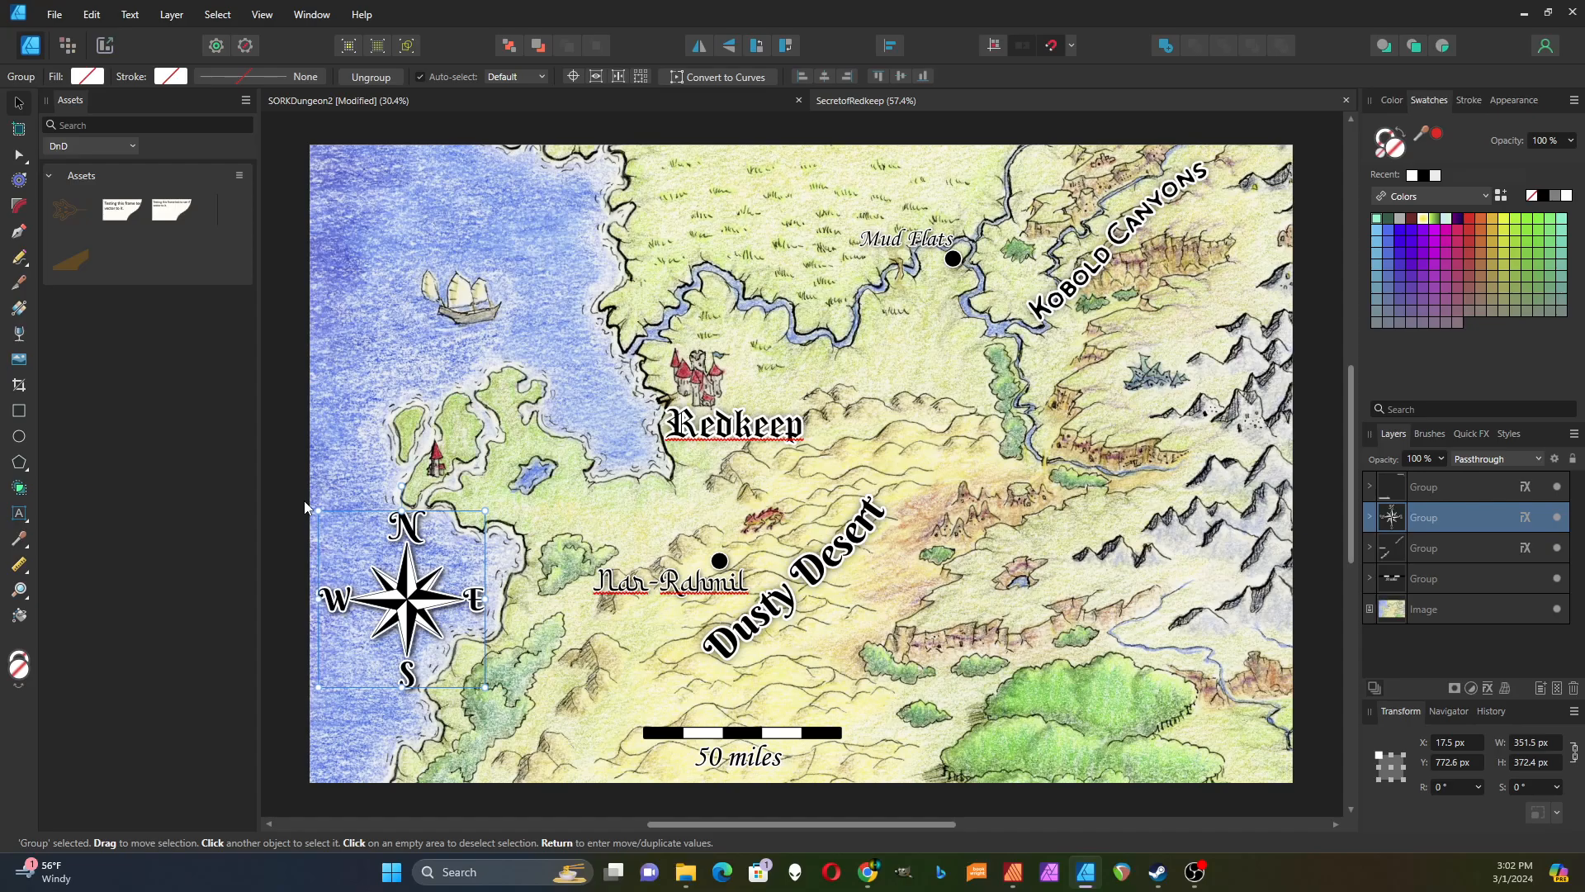
{"action": "left_click", "coordinate": [542, 101]}
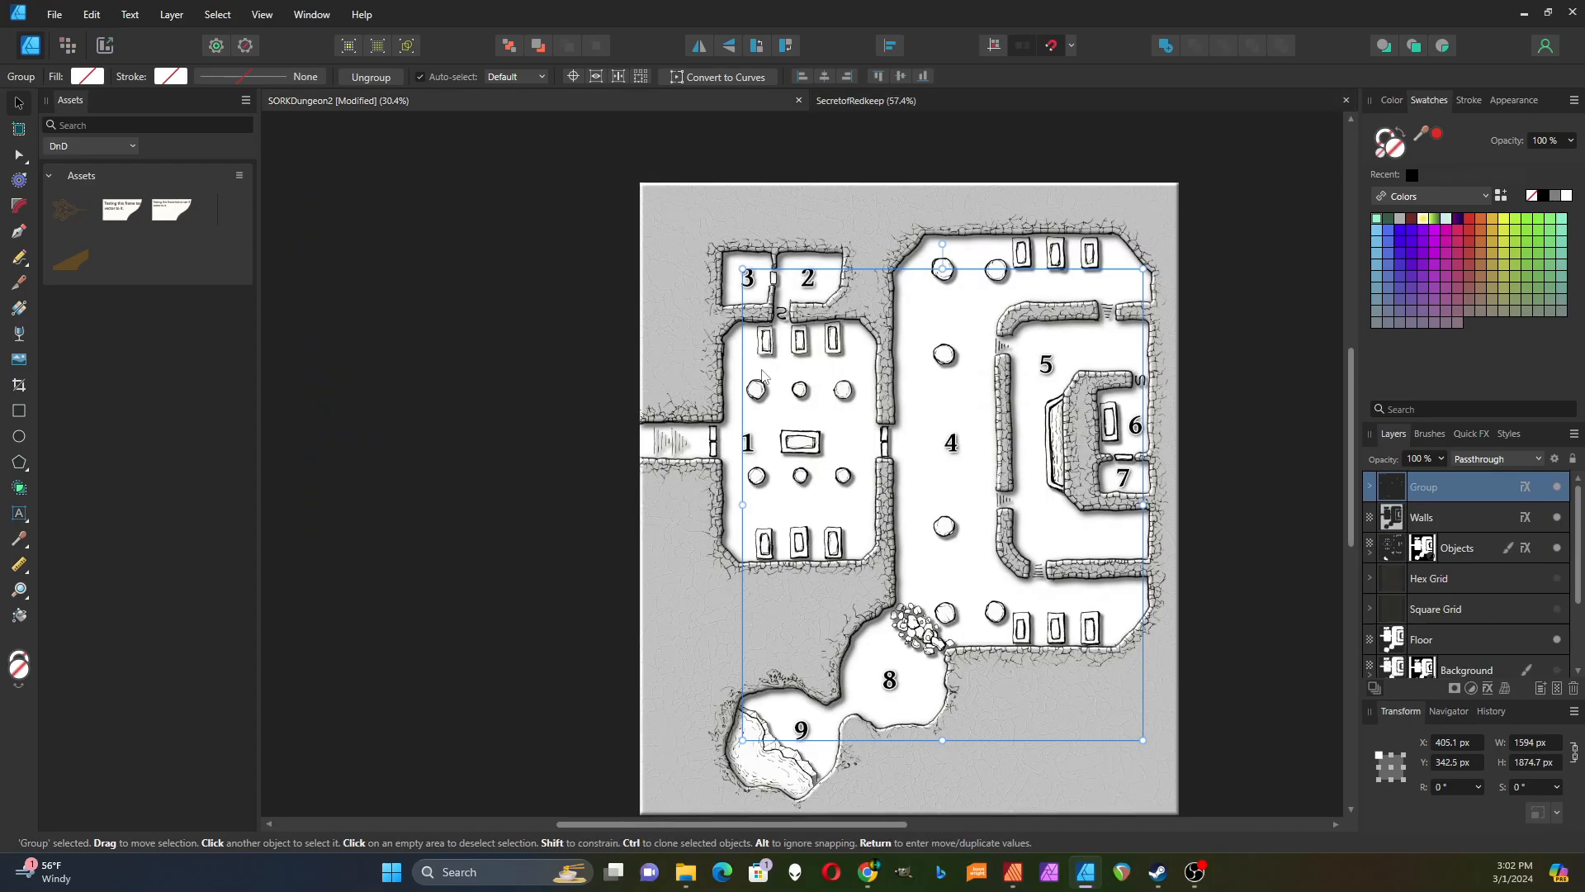
{"action": "left_click", "coordinate": [469, 551]}
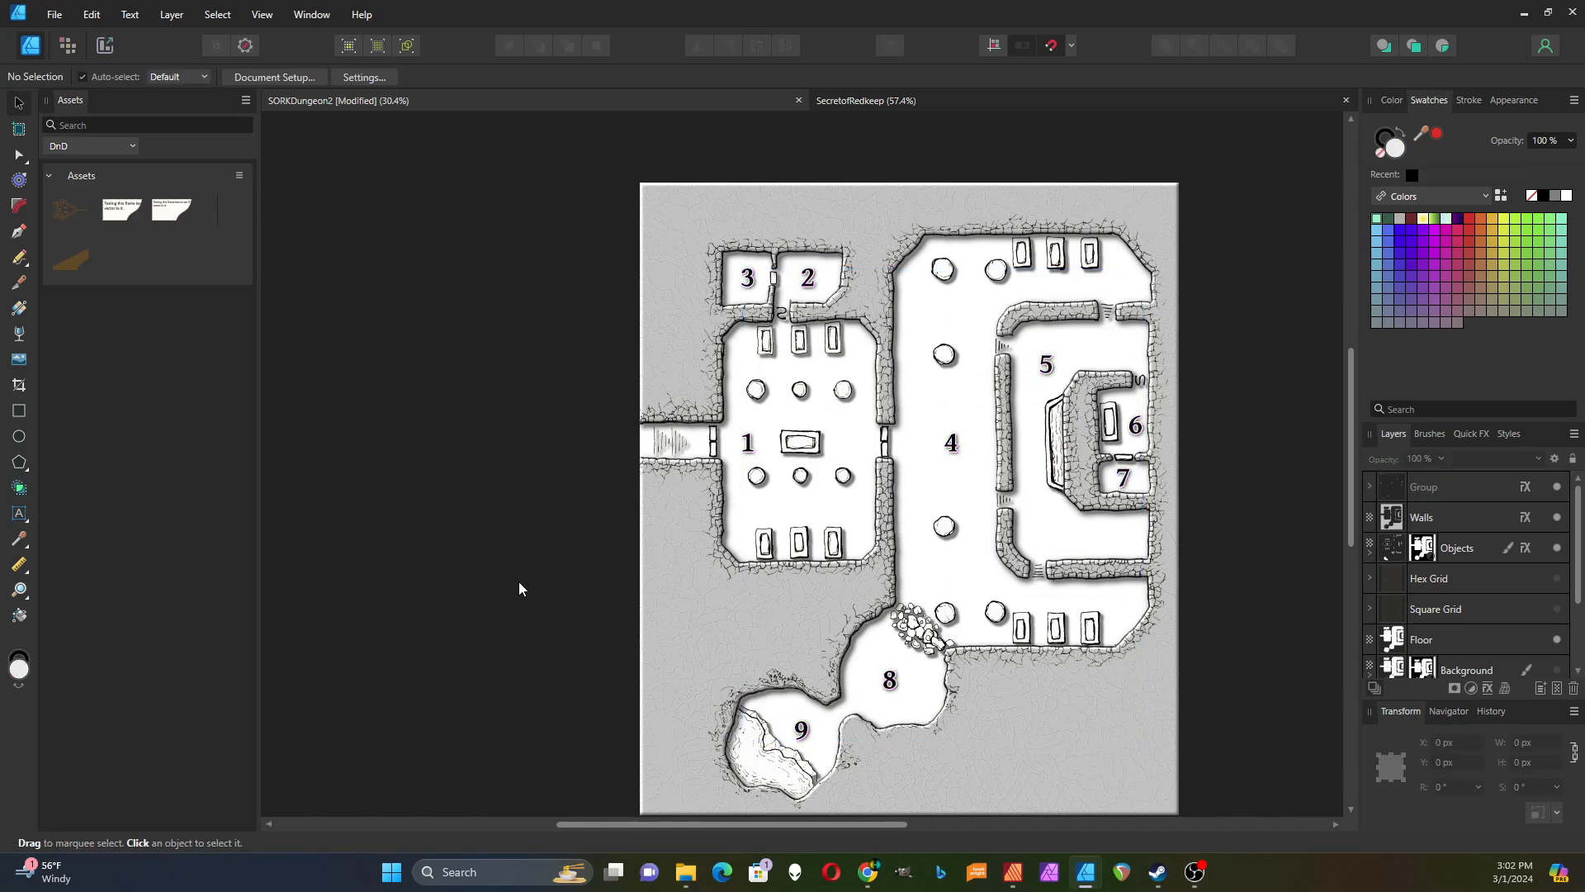
{"action": "key", "text": "ctrl+v"}
{"action": "left_click_drag", "start_coordinate": [700, 429], "coordinate": [709, 640]}
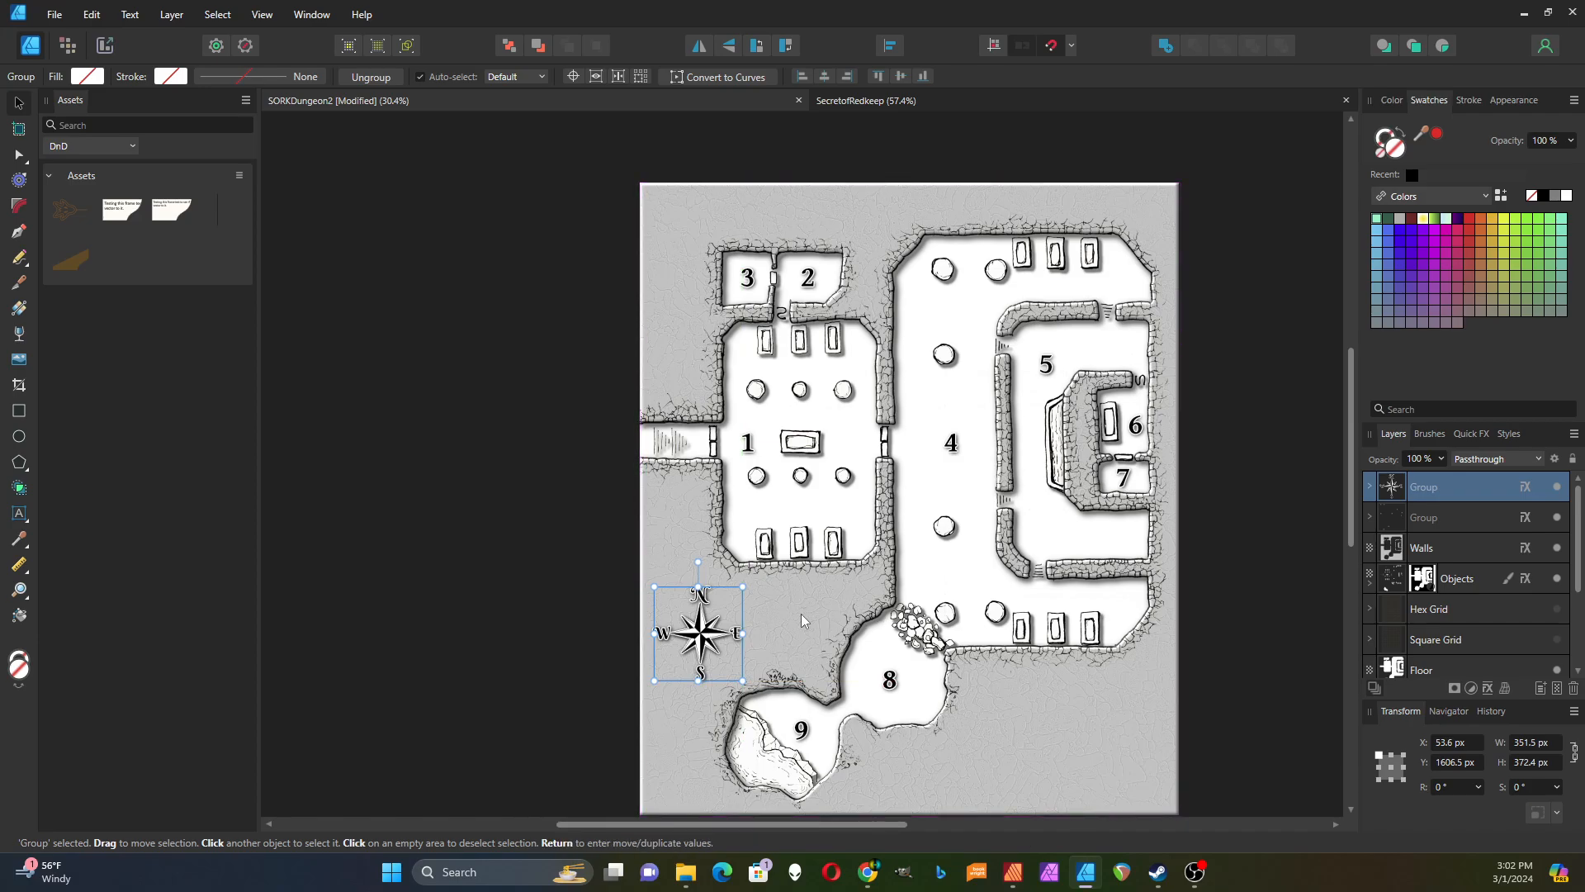
{"action": "scroll", "coordinate": [797, 611], "scroll_direction": "up", "scroll_amount": 1}
{"action": "left_click", "coordinate": [559, 589]}
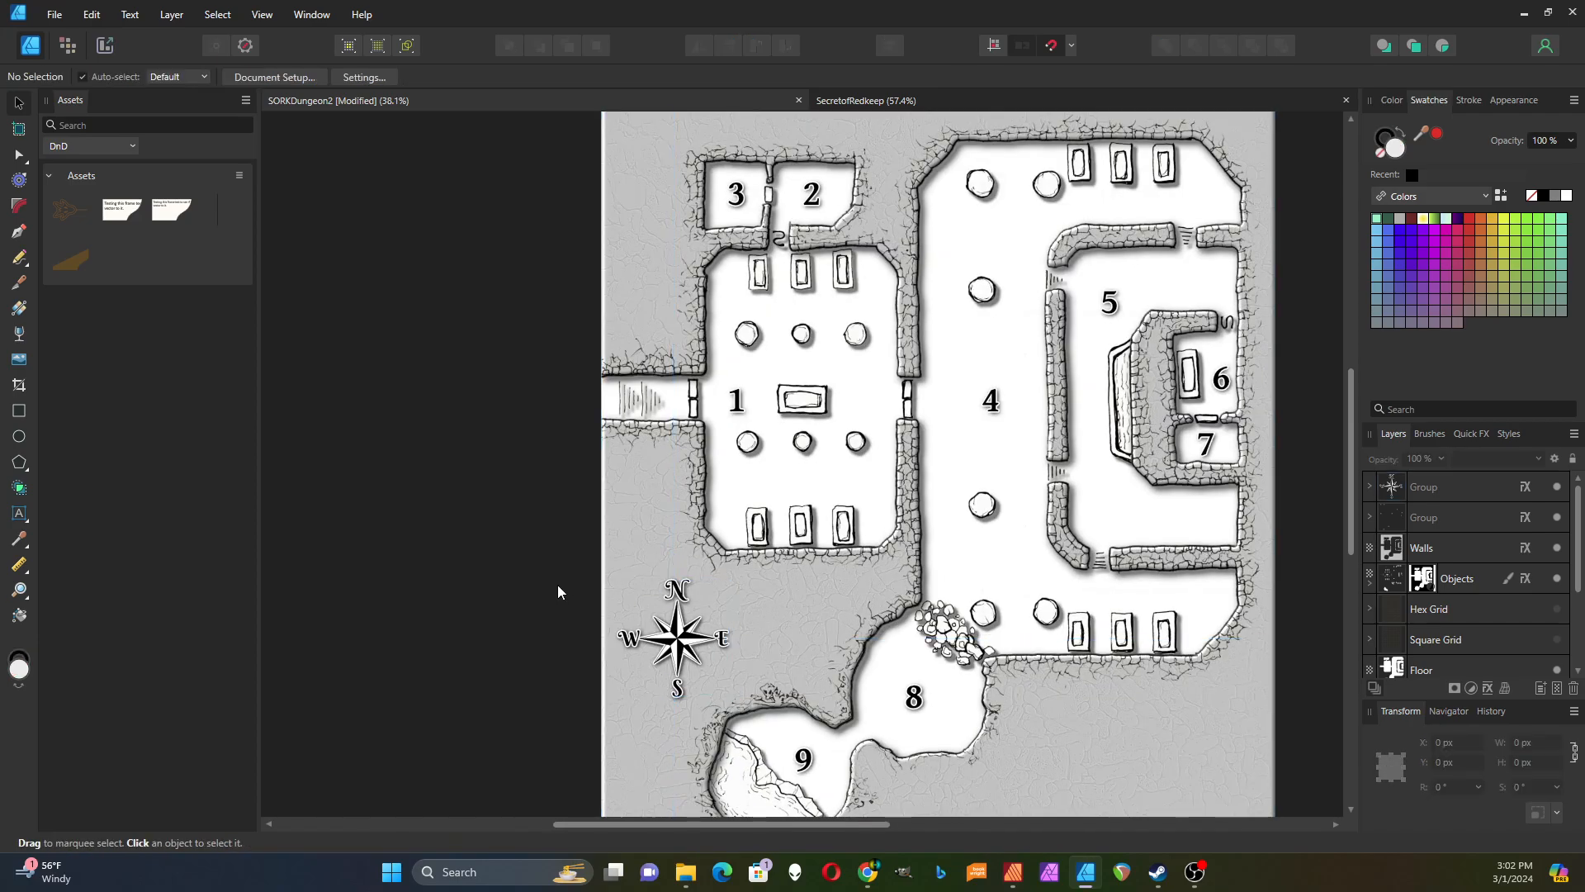
Step: Add the art text "1 sq = 10'" as a scale note in the empty rock area east of cave 8
{"action": "scroll", "coordinate": [784, 597], "scroll_direction": "down", "scroll_amount": 2}
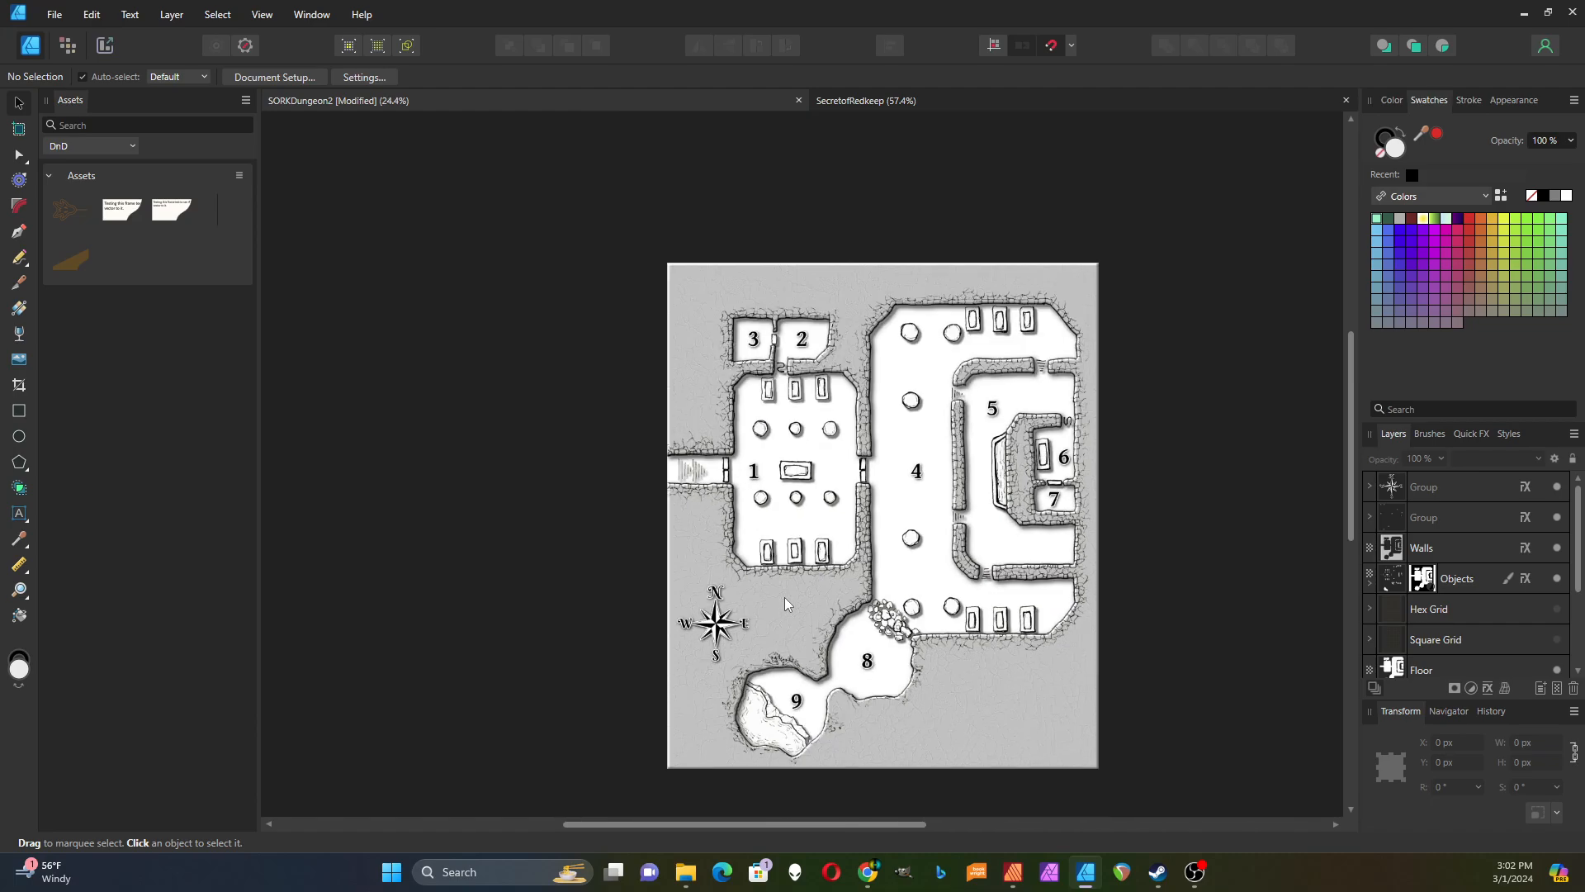
{"action": "scroll", "coordinate": [848, 512], "scroll_direction": "up", "scroll_amount": 2}
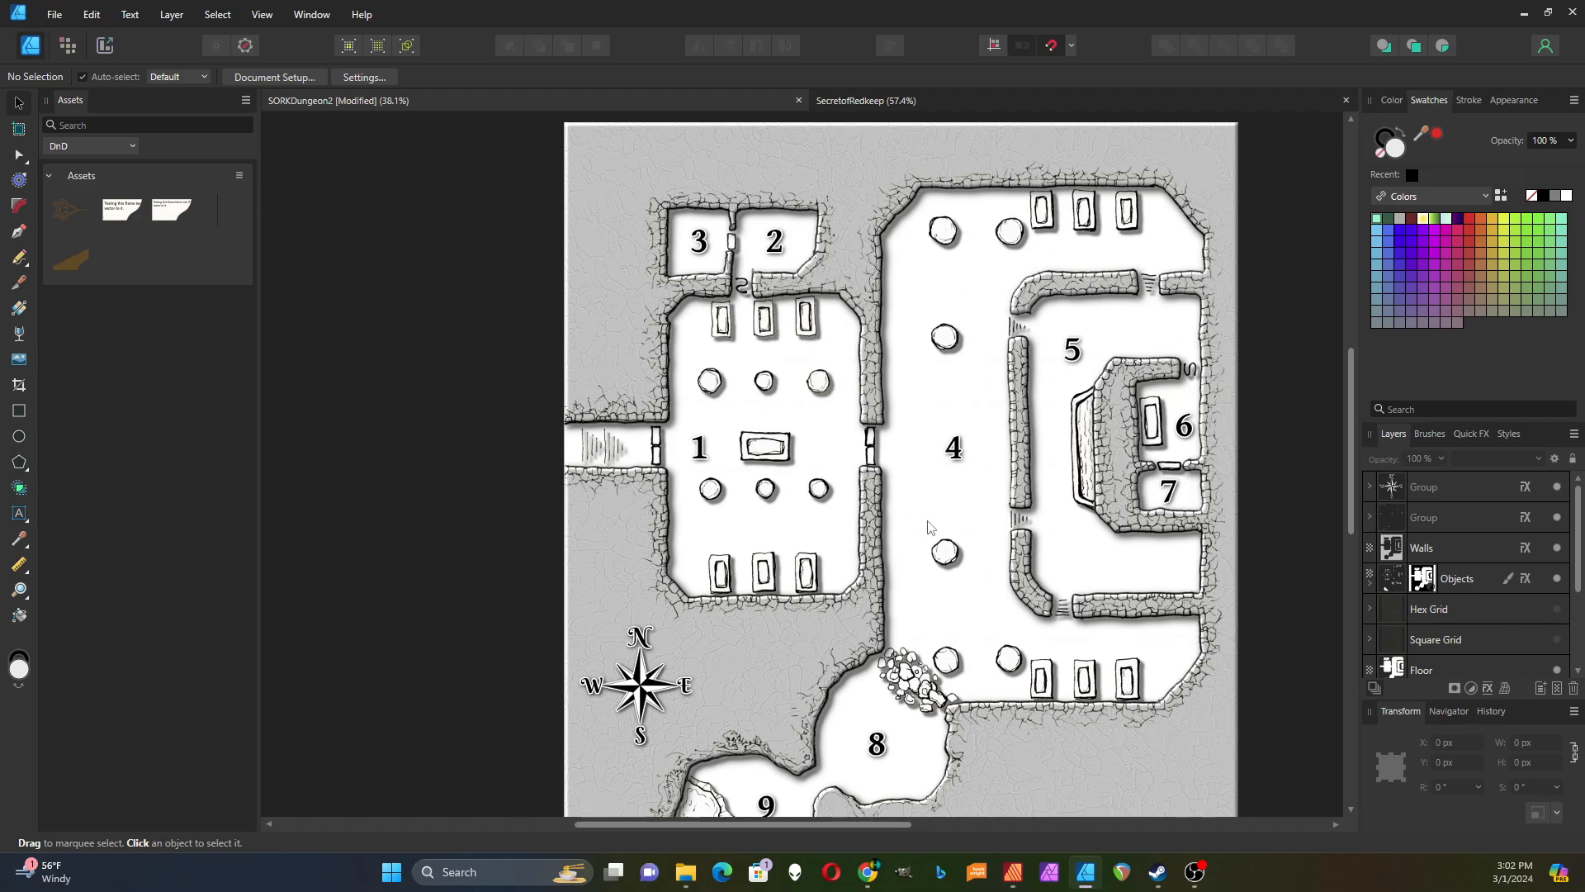
{"action": "scroll", "coordinate": [927, 525], "scroll_direction": "down", "scroll_amount": 2}
{"action": "scroll", "coordinate": [1086, 715], "scroll_direction": "up", "scroll_amount": 1}
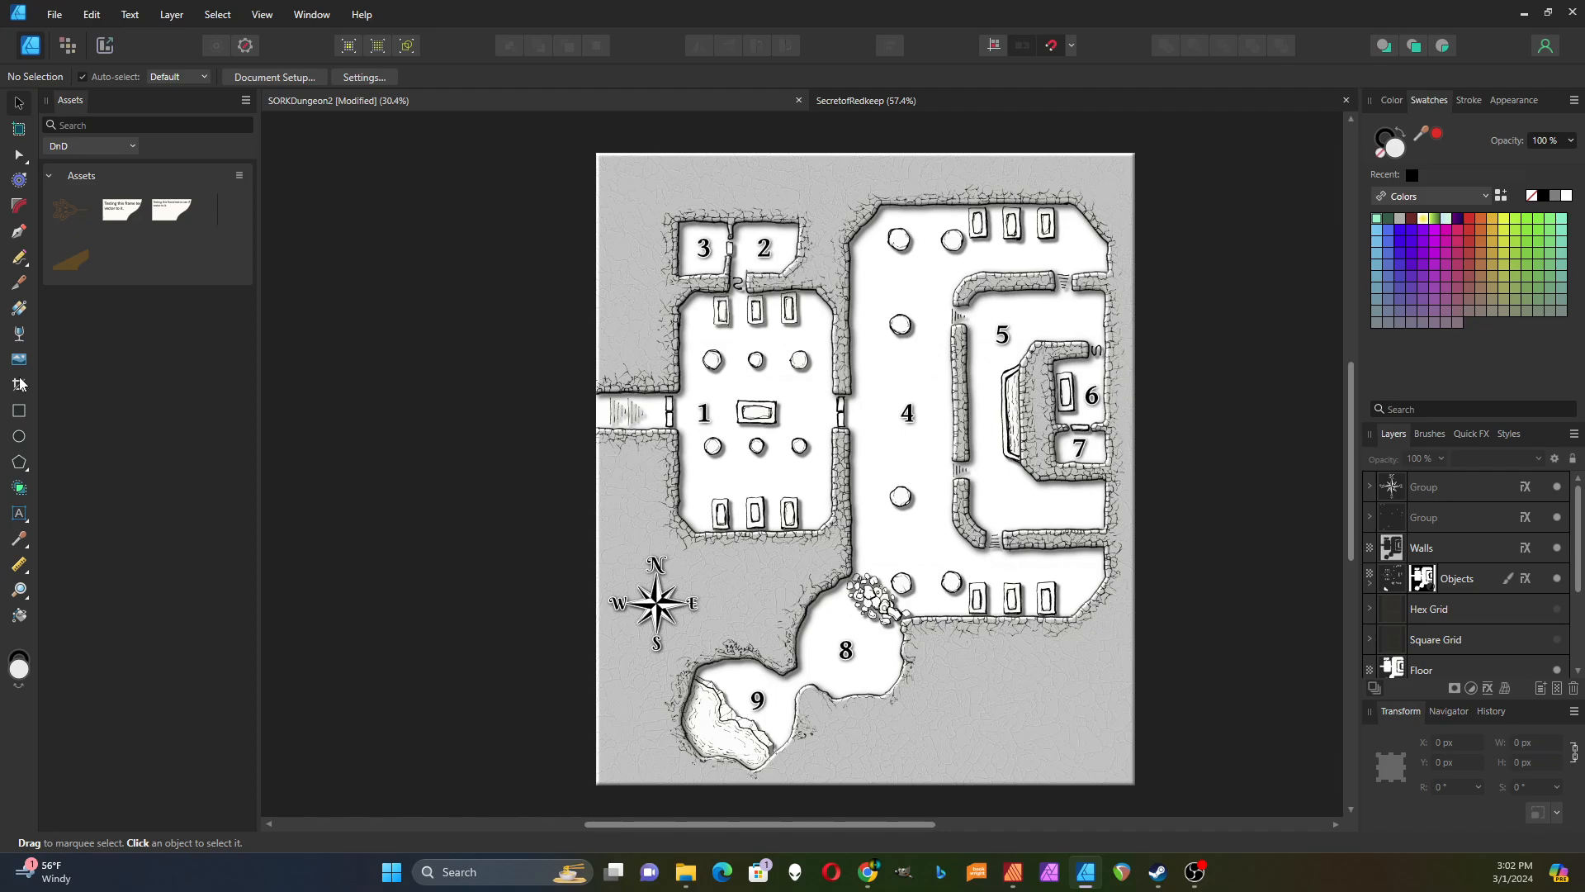
{"action": "left_click", "coordinate": [20, 512]}
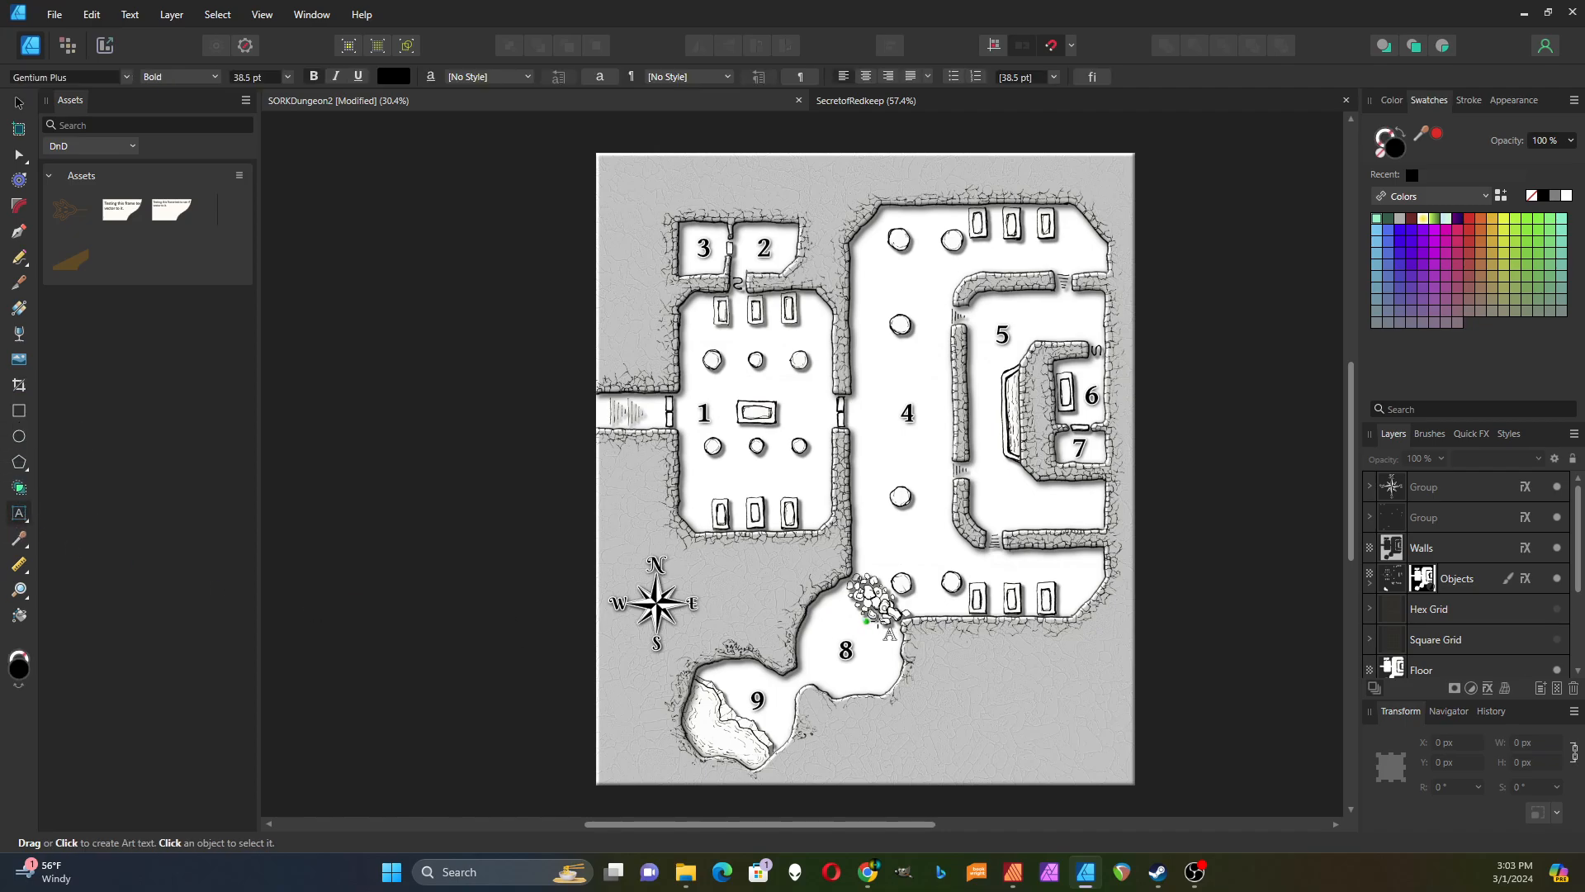
{"action": "left_click_drag", "start_coordinate": [944, 679], "coordinate": [972, 702]}
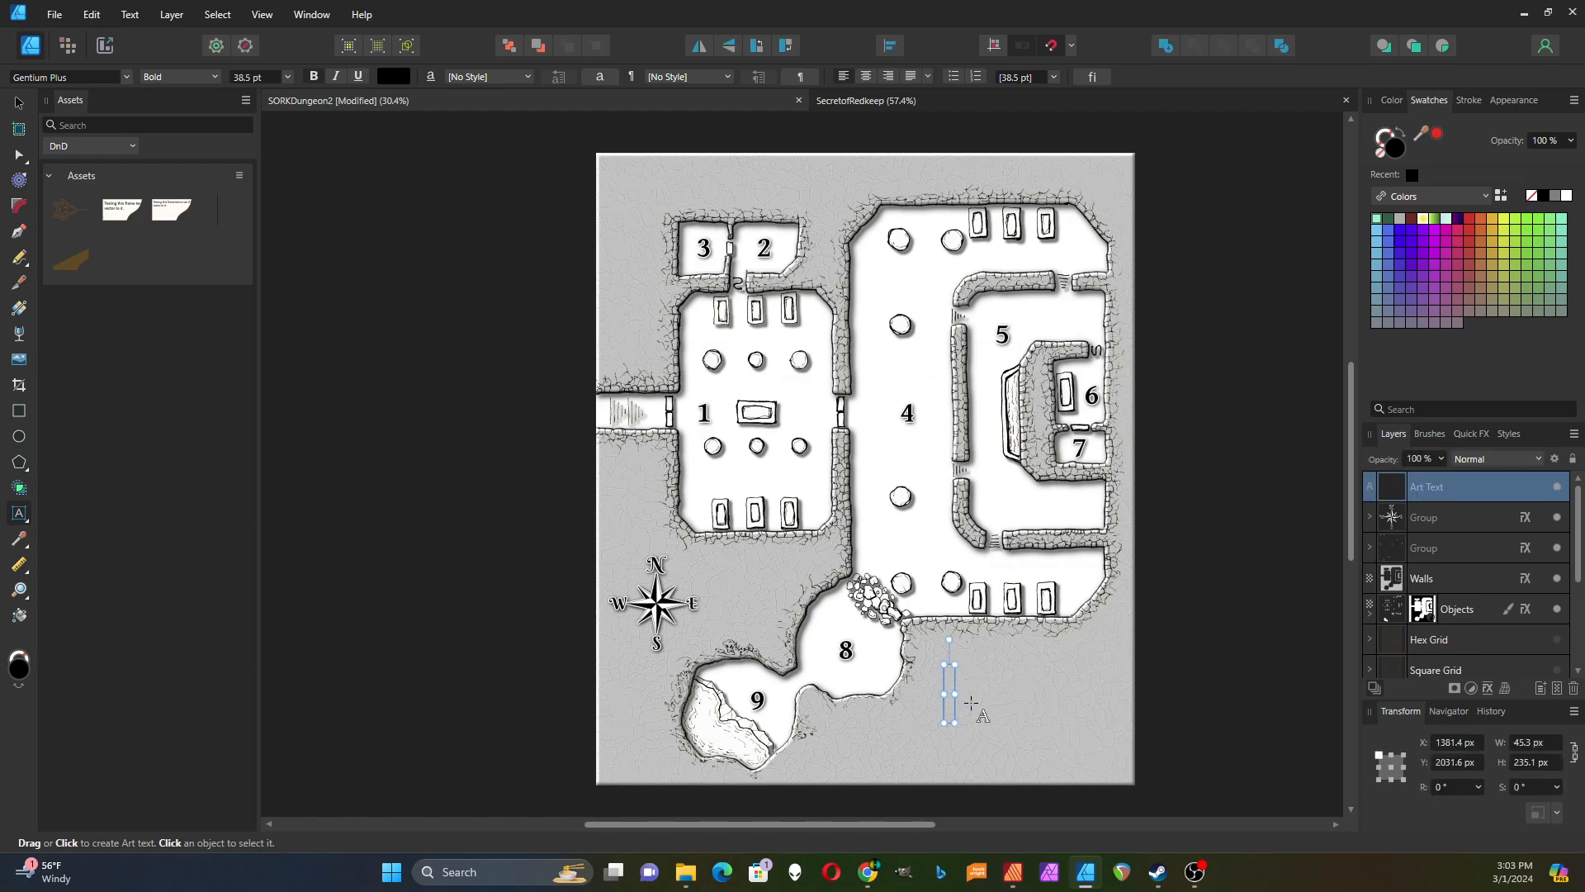
{"action": "type", "text": "1 squa"}
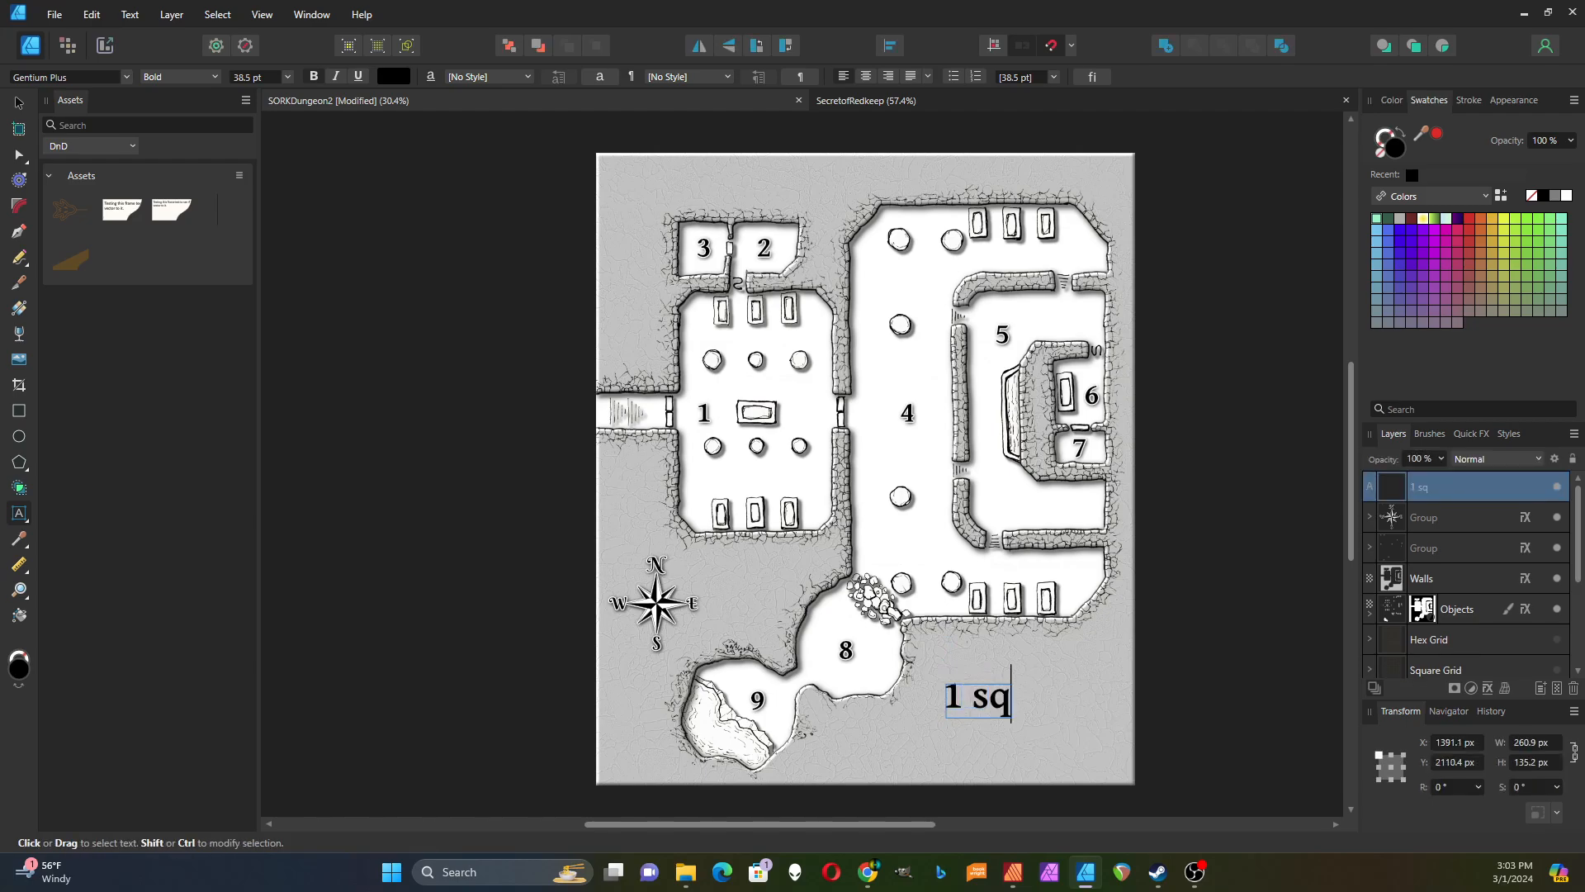
{"action": "key", "text": "BackSpace"}
{"action": "key", "text": "BackSpace"}
{"action": "type", "text": "= 10"}
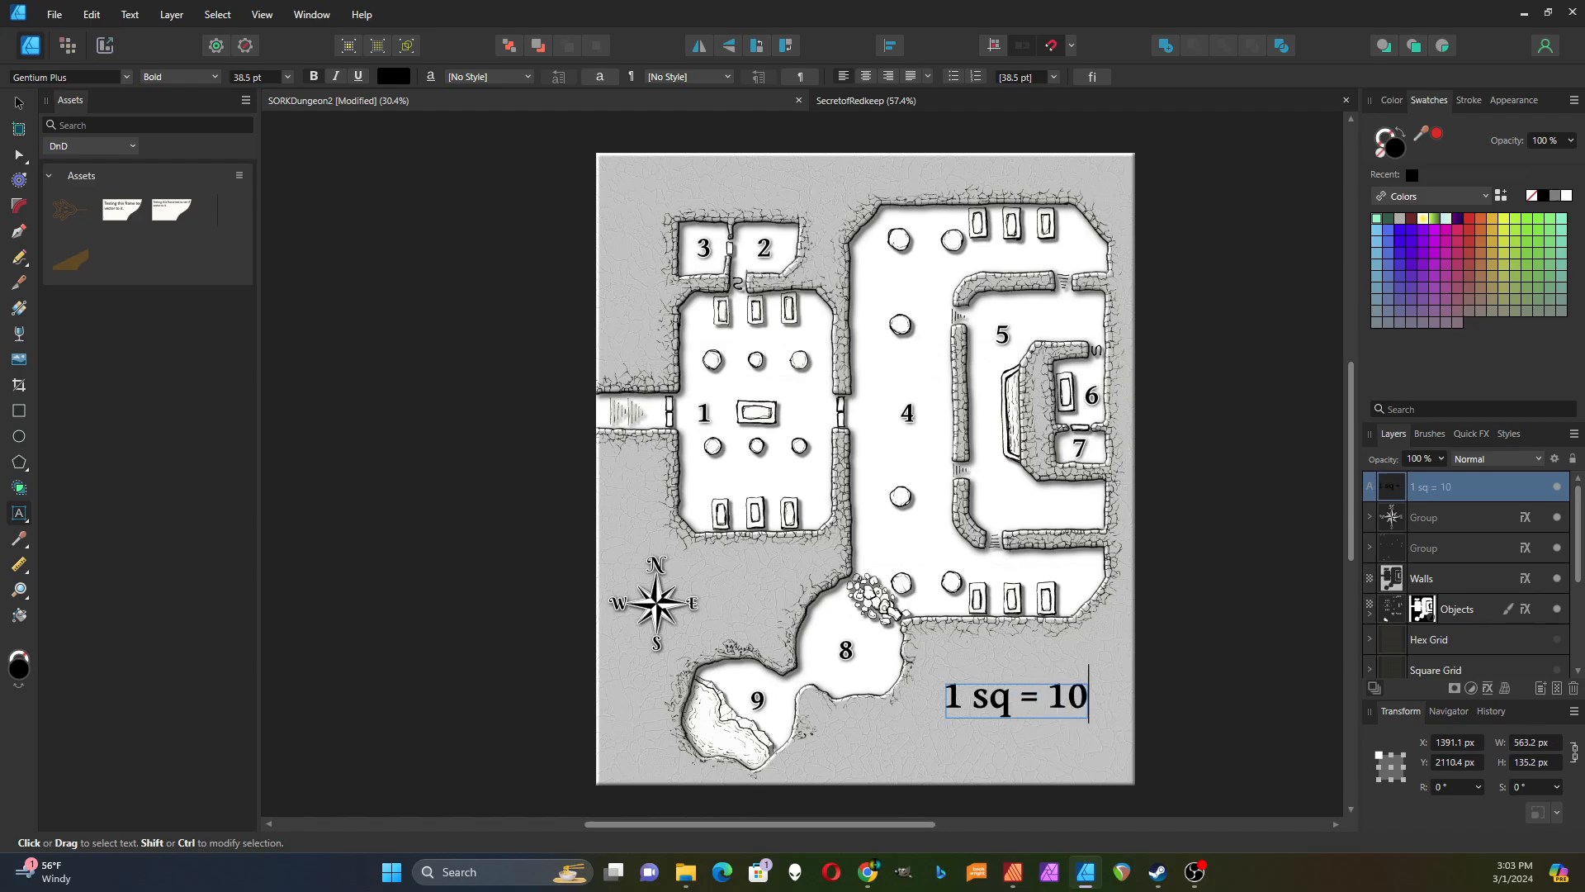
{"action": "type", "text": "'"}
{"action": "key", "text": "Escape"}
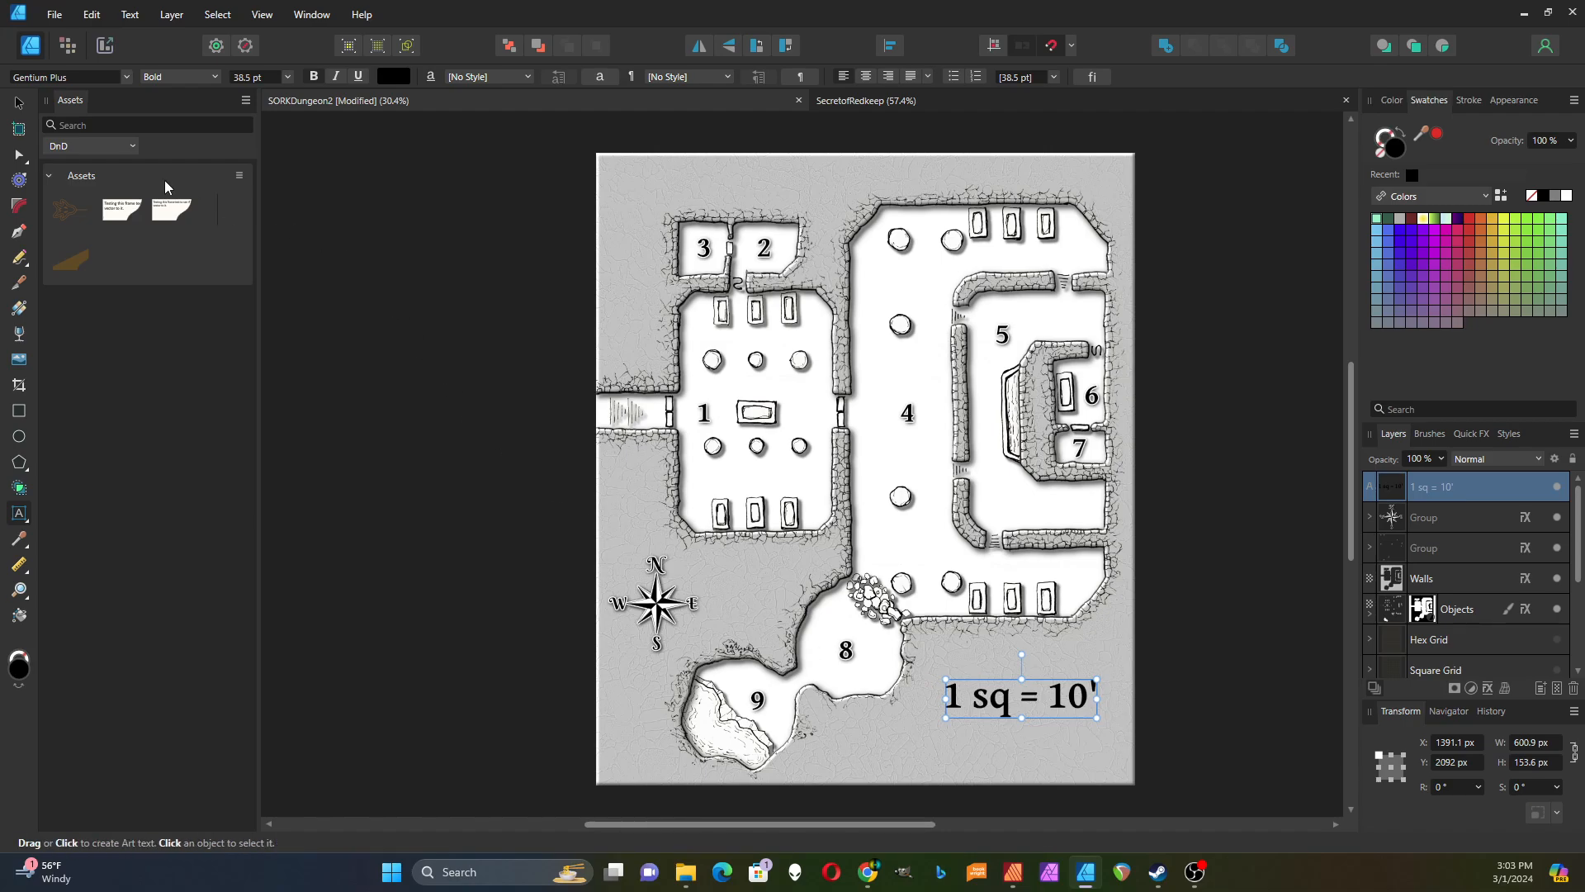
Step: Change the font of the "1 sq = 10'" scale note to Monotype Corsiva
{"action": "left_click", "coordinate": [128, 76]}
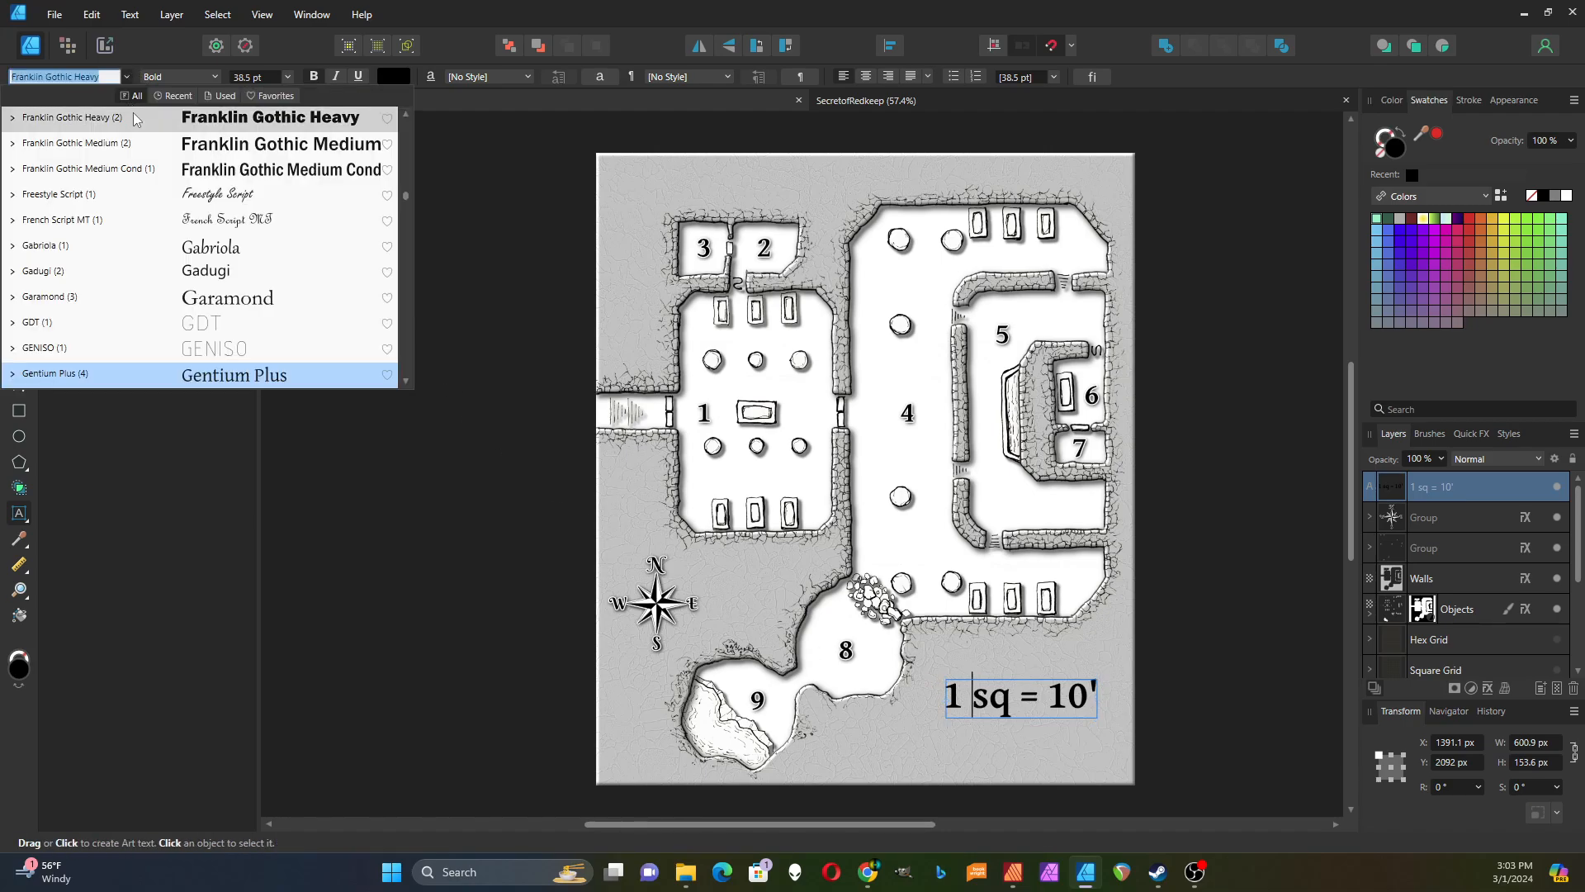
{"action": "left_click", "coordinate": [192, 96]}
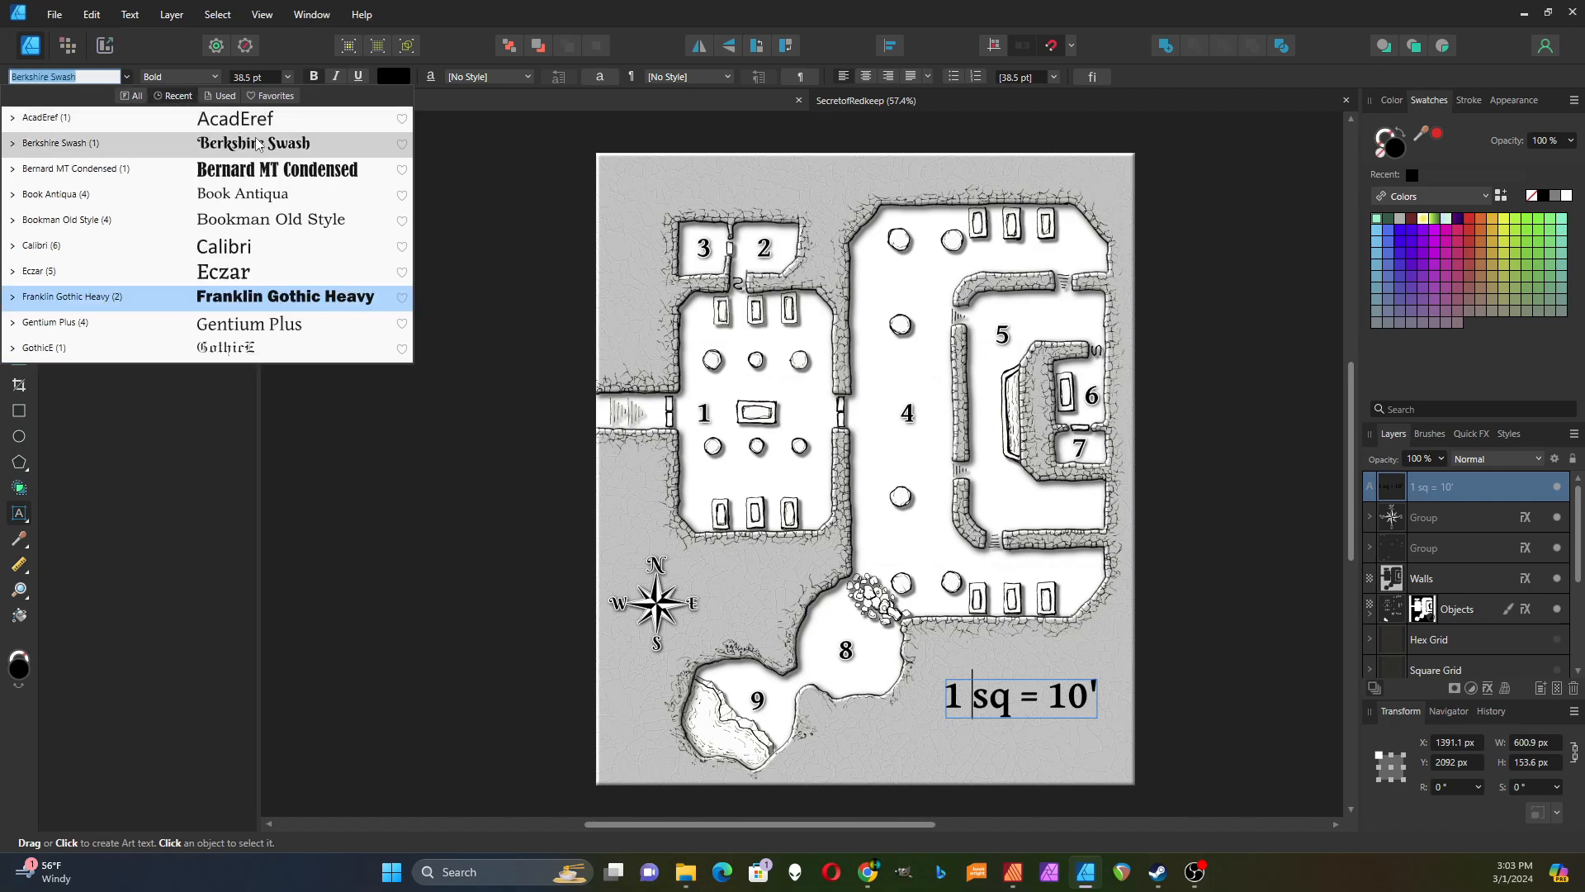
{"action": "key", "text": "Escape"}
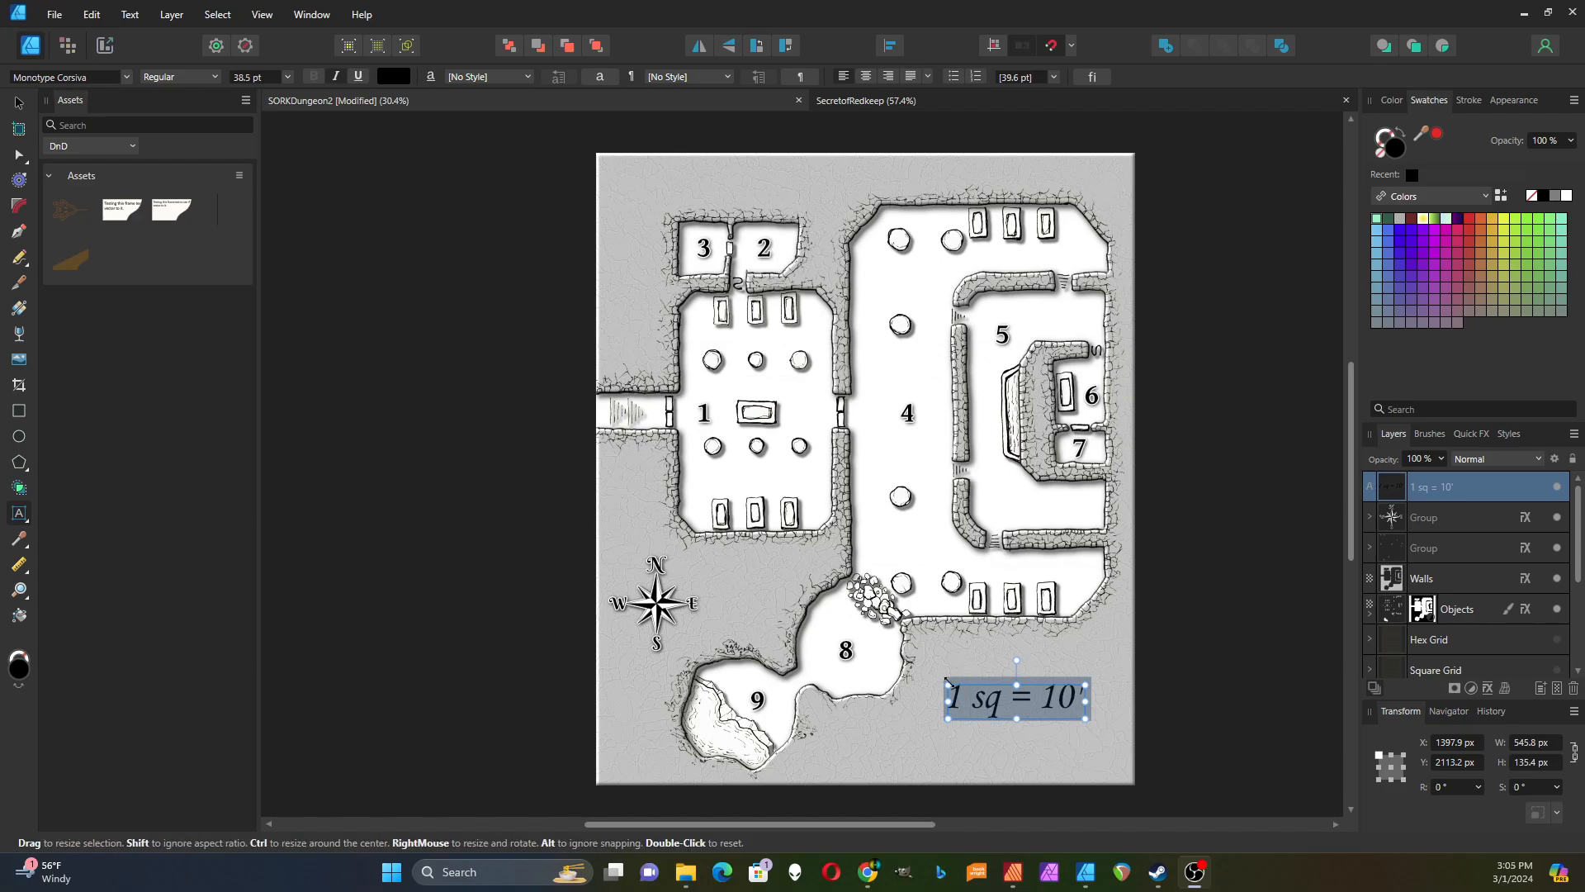
Step: Shrink the scale note to about 20.5 pt and reposition it in the rock area below the large eastern hall
{"action": "left_click_drag", "start_coordinate": [948, 682], "coordinate": [1013, 700]}
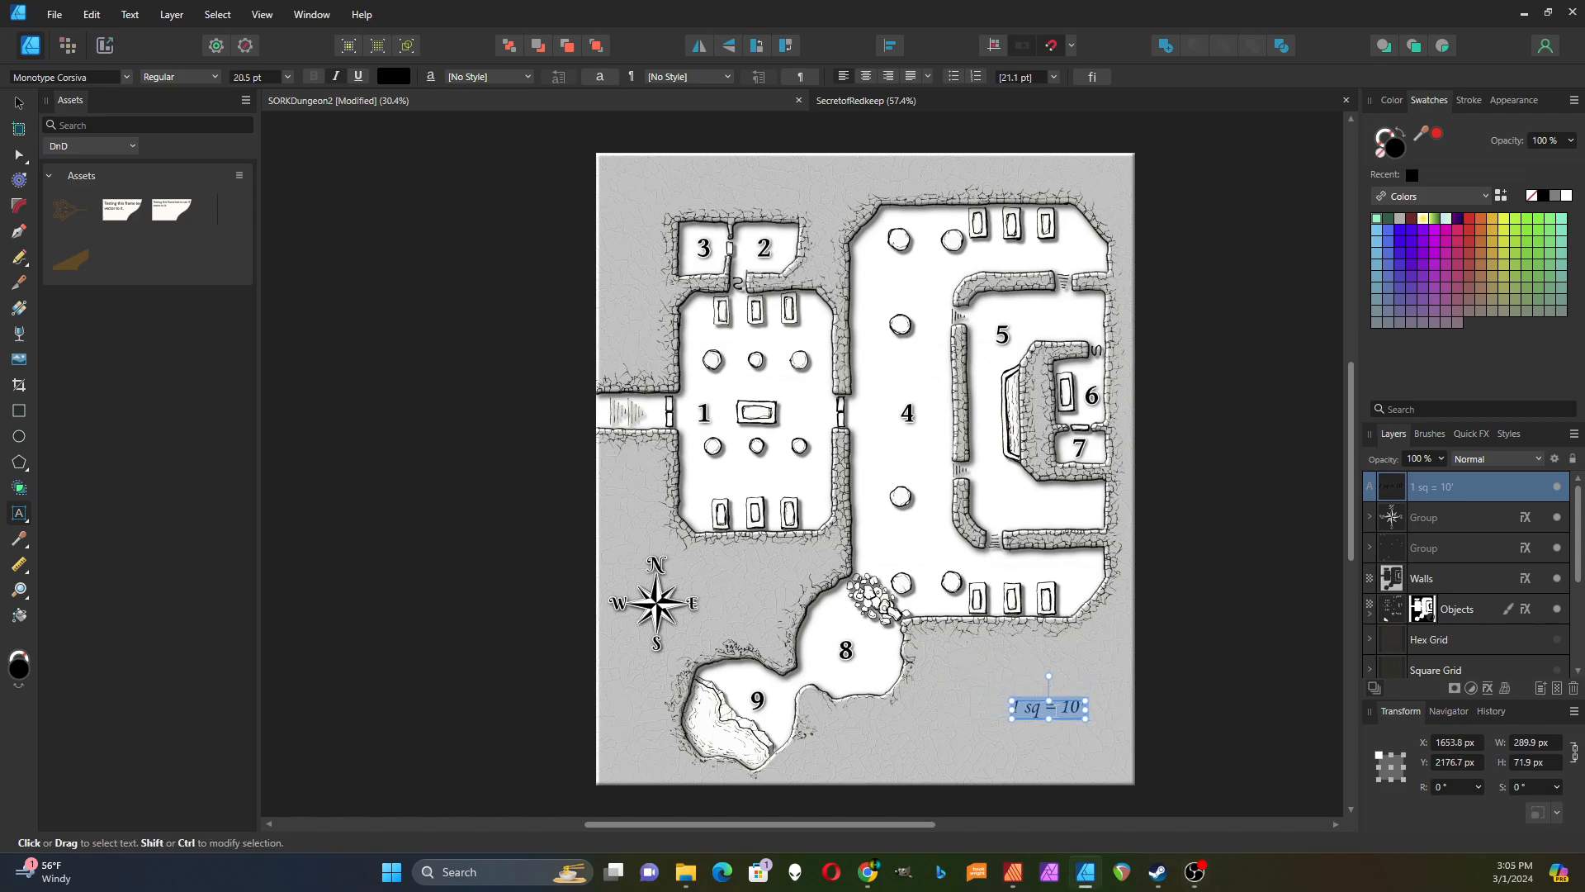
{"action": "left_click", "coordinate": [19, 101]}
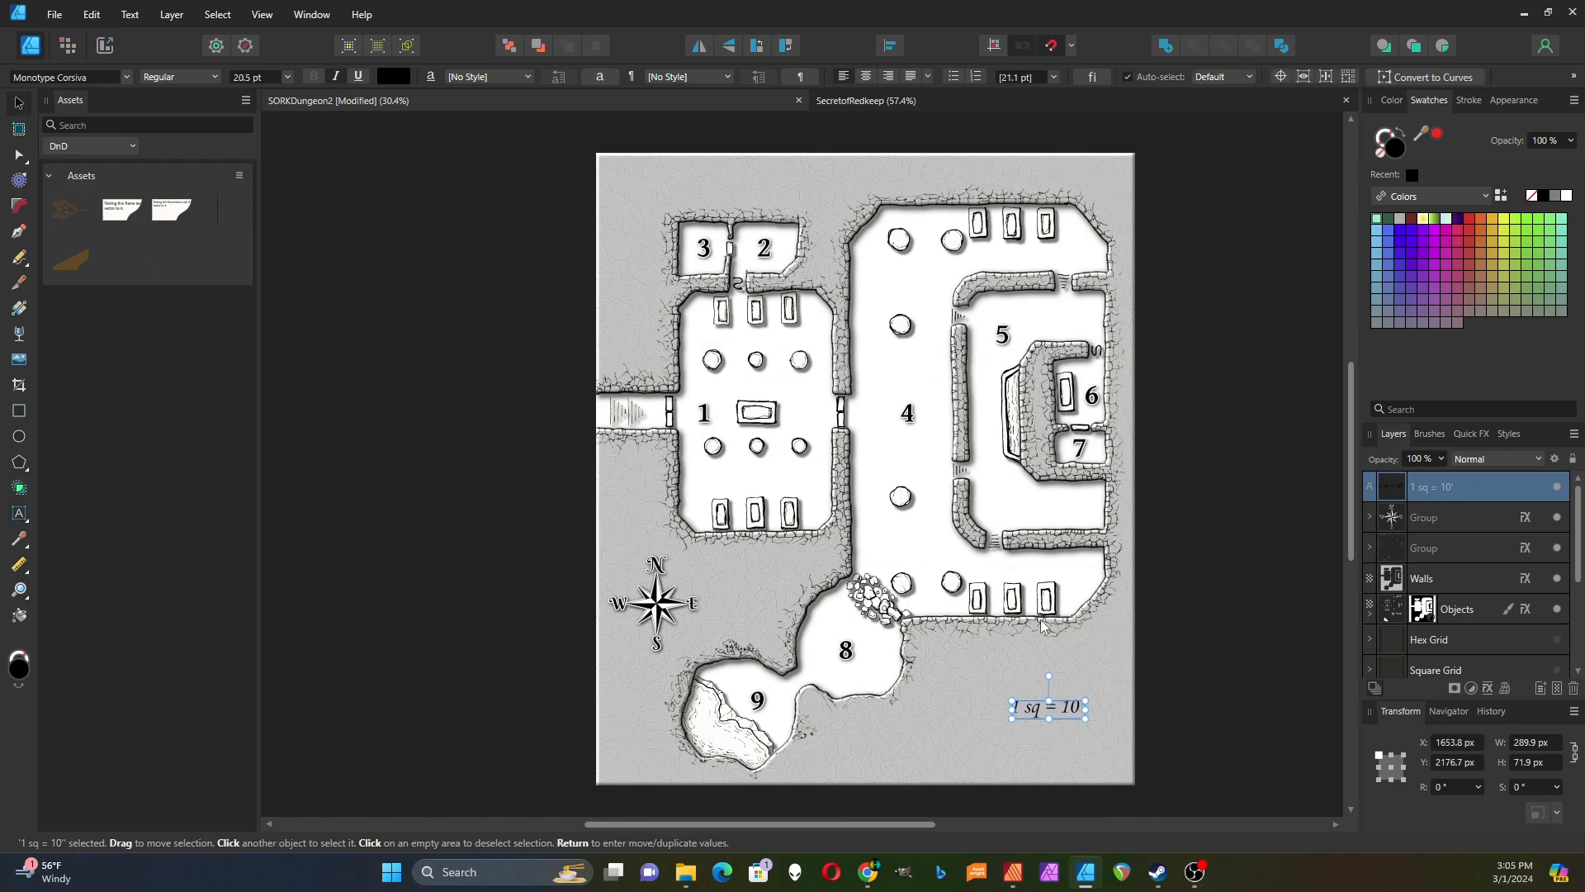
{"action": "left_click_drag", "start_coordinate": [1041, 703], "coordinate": [1016, 681]}
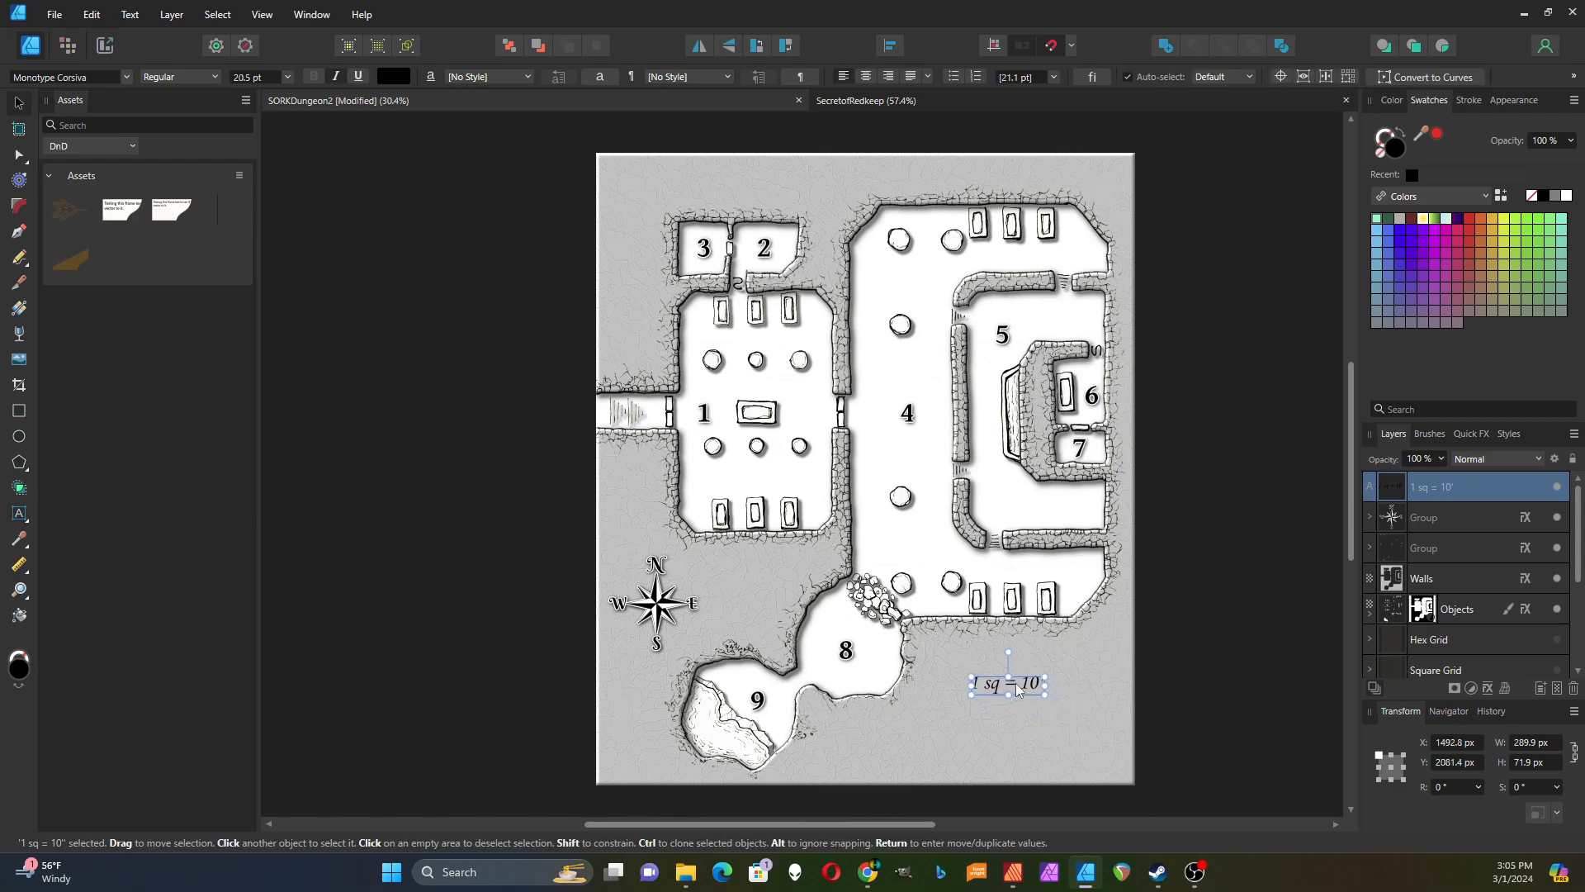
{"action": "left_click", "coordinate": [494, 655]}
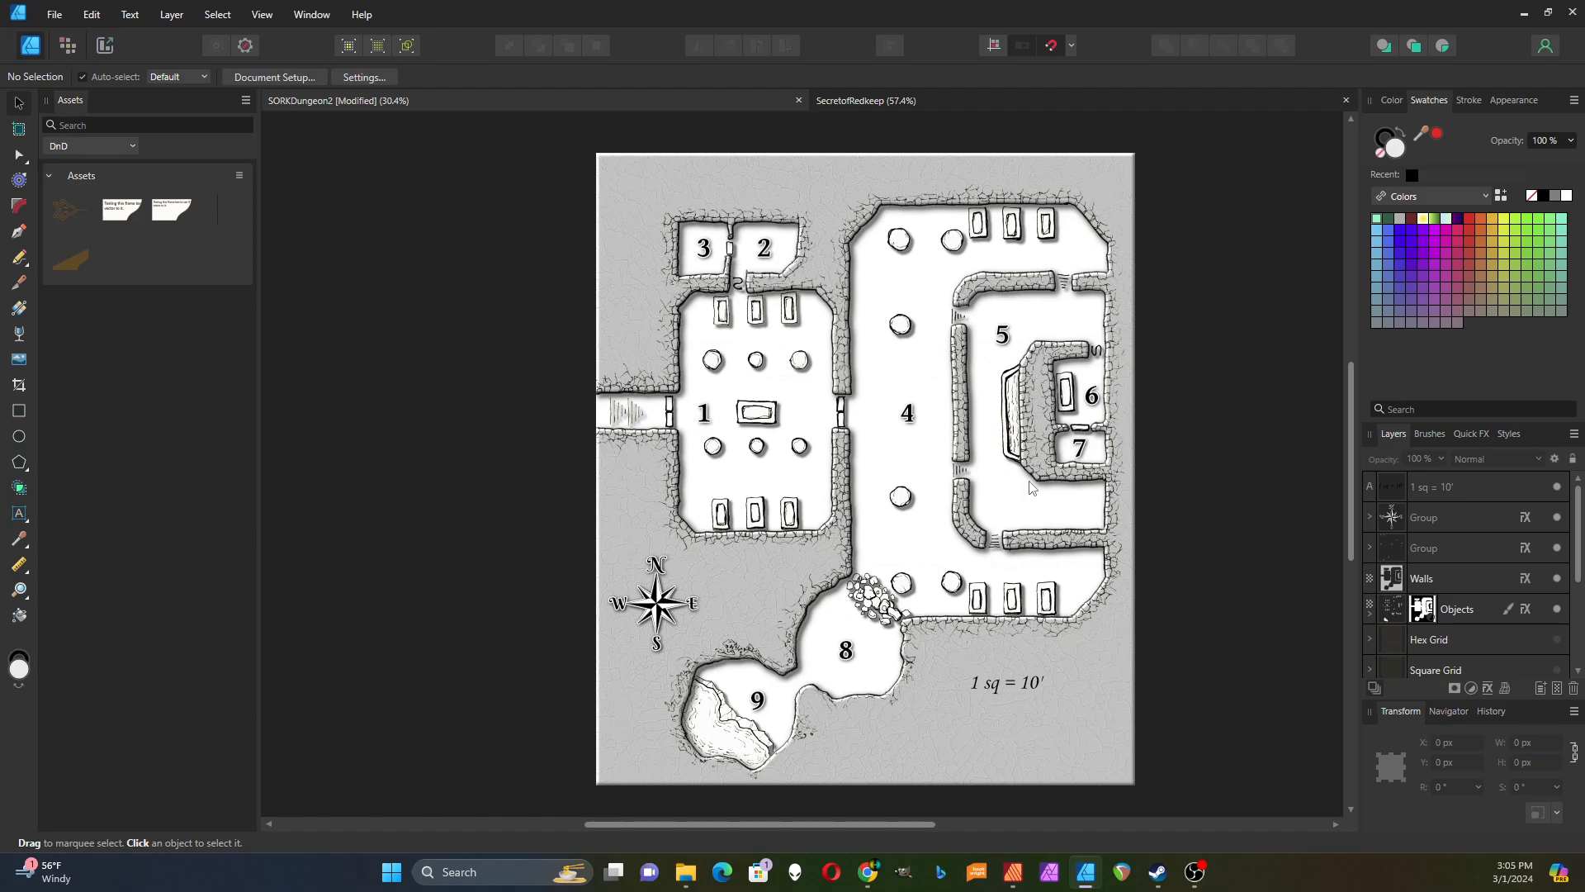
Step: Preview the Hex Grid layer on the dungeon floor, hide it again, and show the Square Grid layer instead
{"action": "scroll", "coordinate": [1514, 550], "scroll_direction": "down", "scroll_amount": 2}
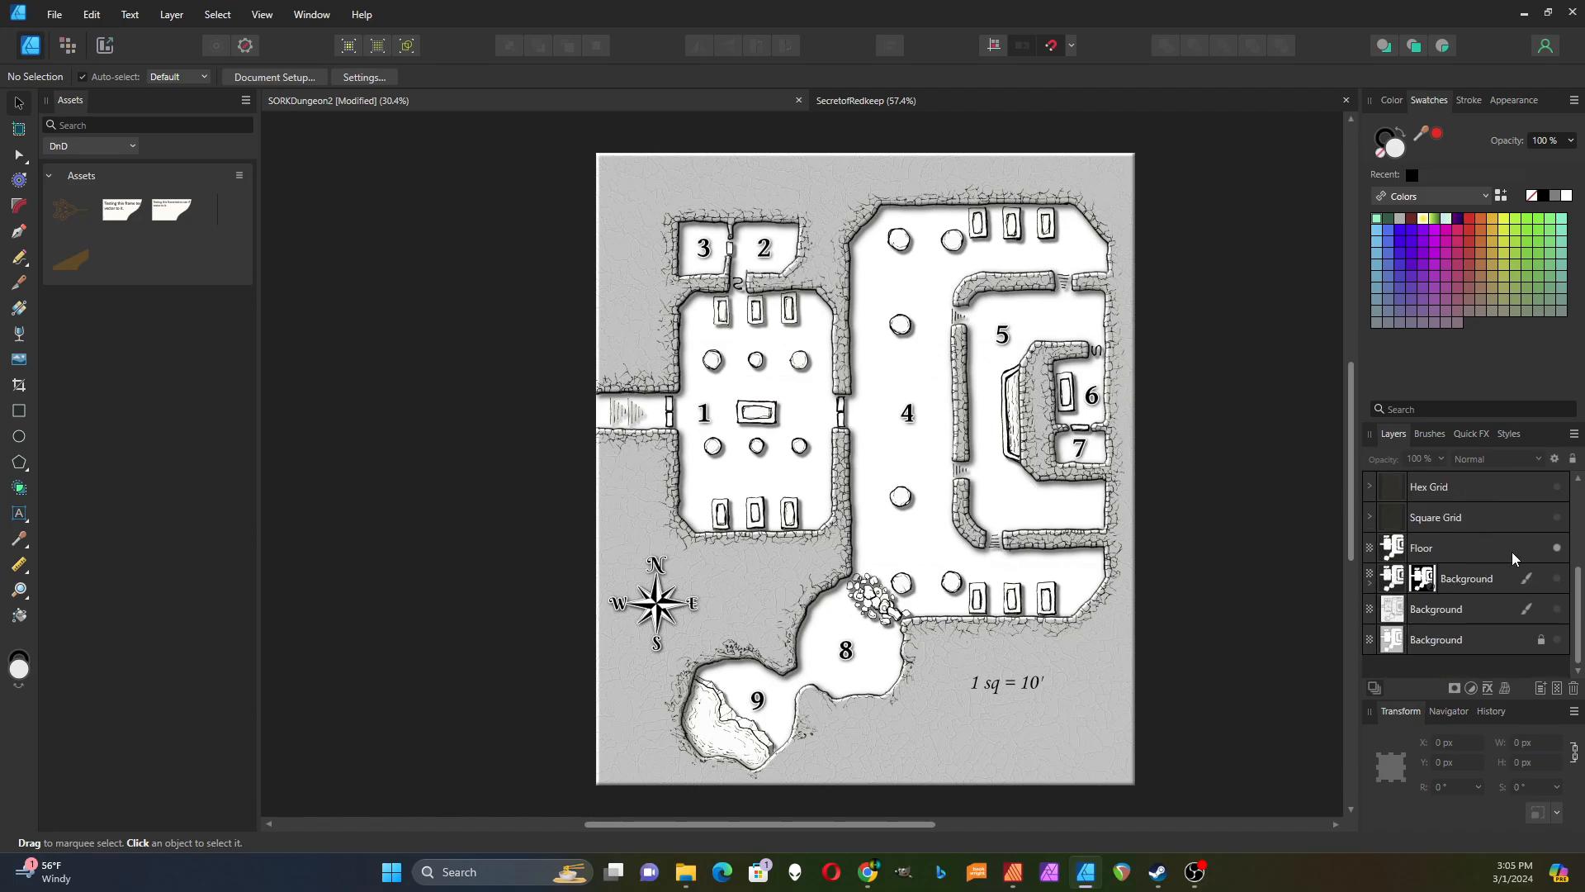
{"action": "left_click", "coordinate": [1557, 579]}
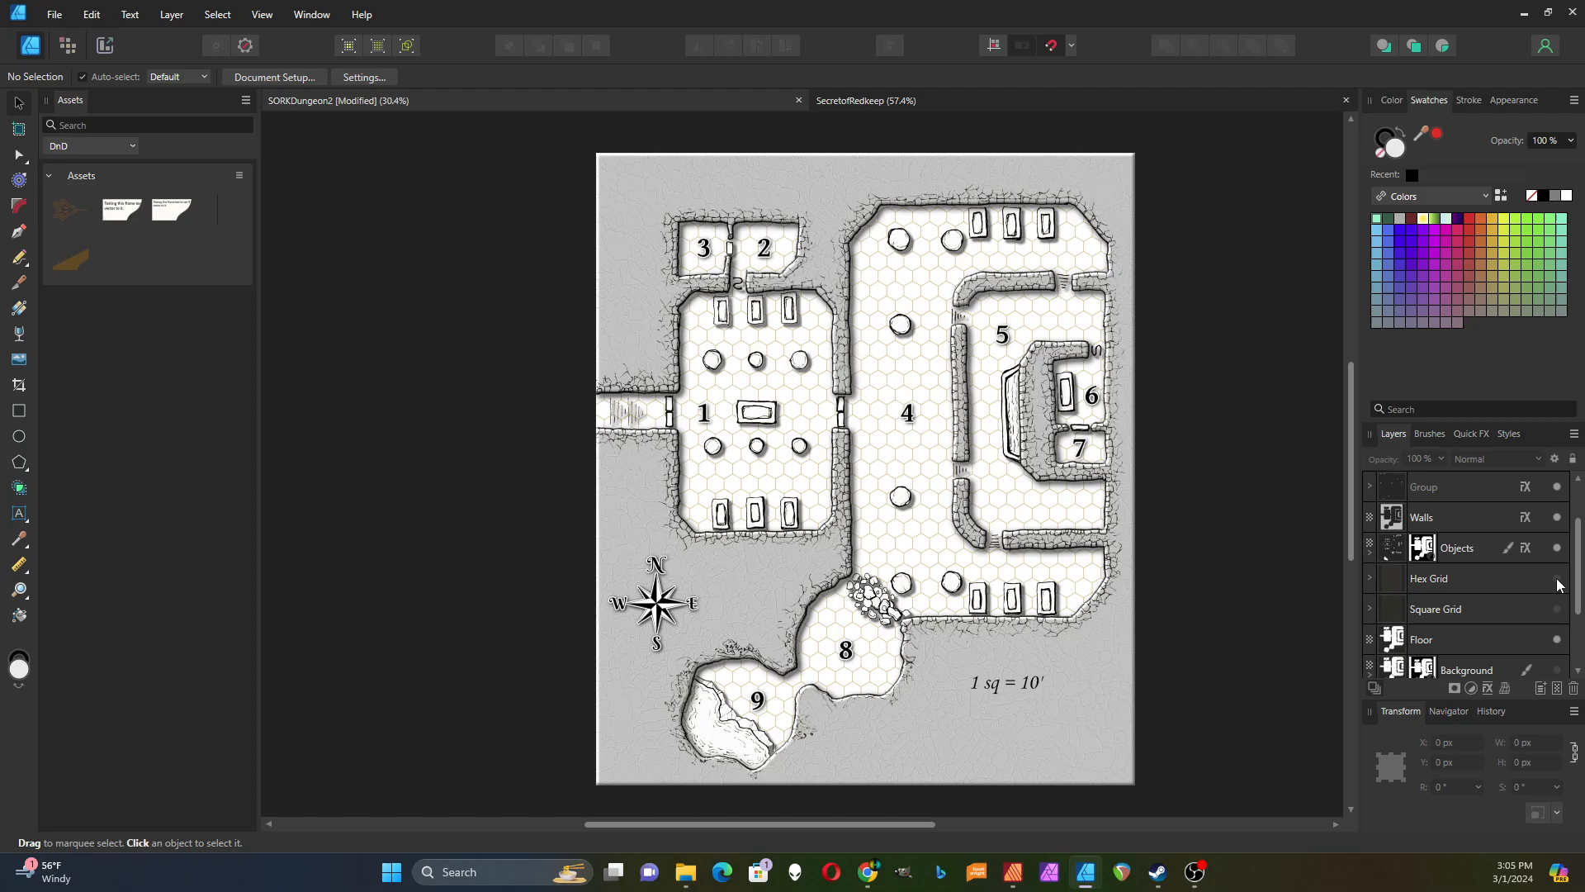
{"action": "left_click", "coordinate": [1557, 578]}
{"action": "left_click", "coordinate": [1557, 609]}
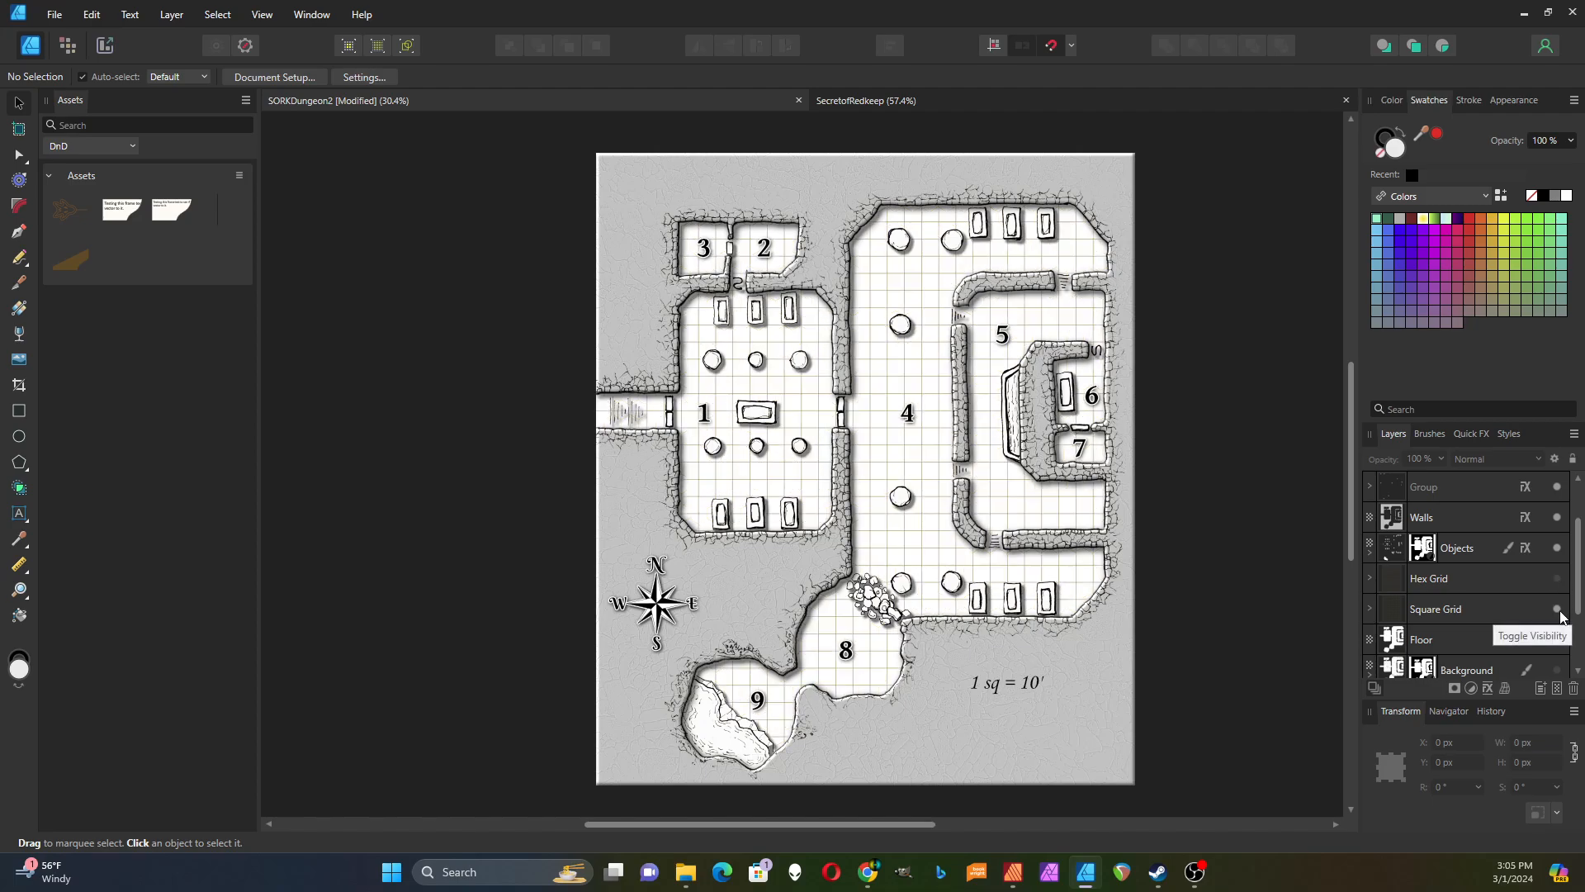